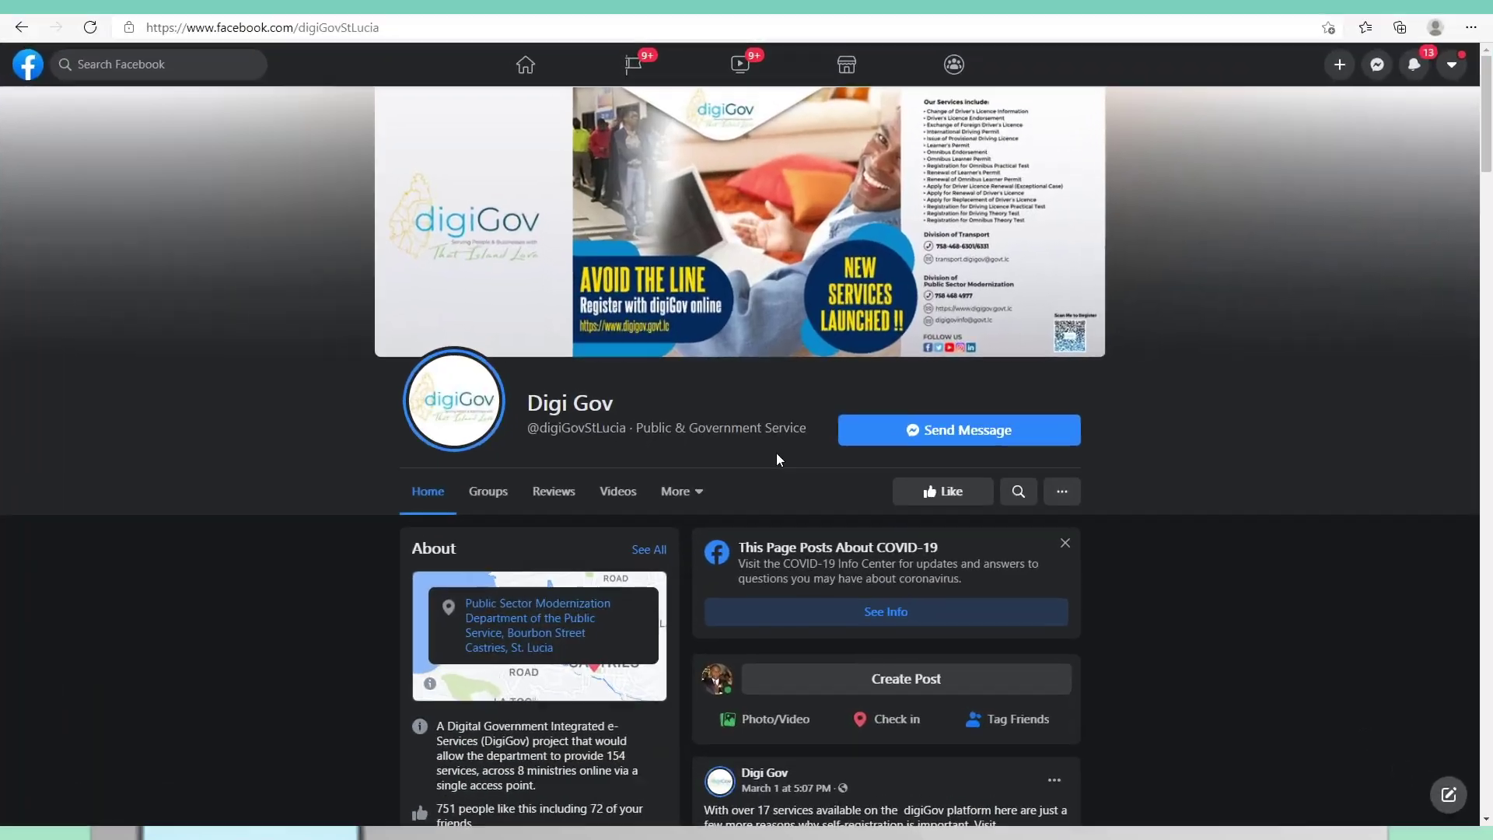
- Open the Videos tab on the Digi Gov Facebook page and browse its video grid
click(620, 495)
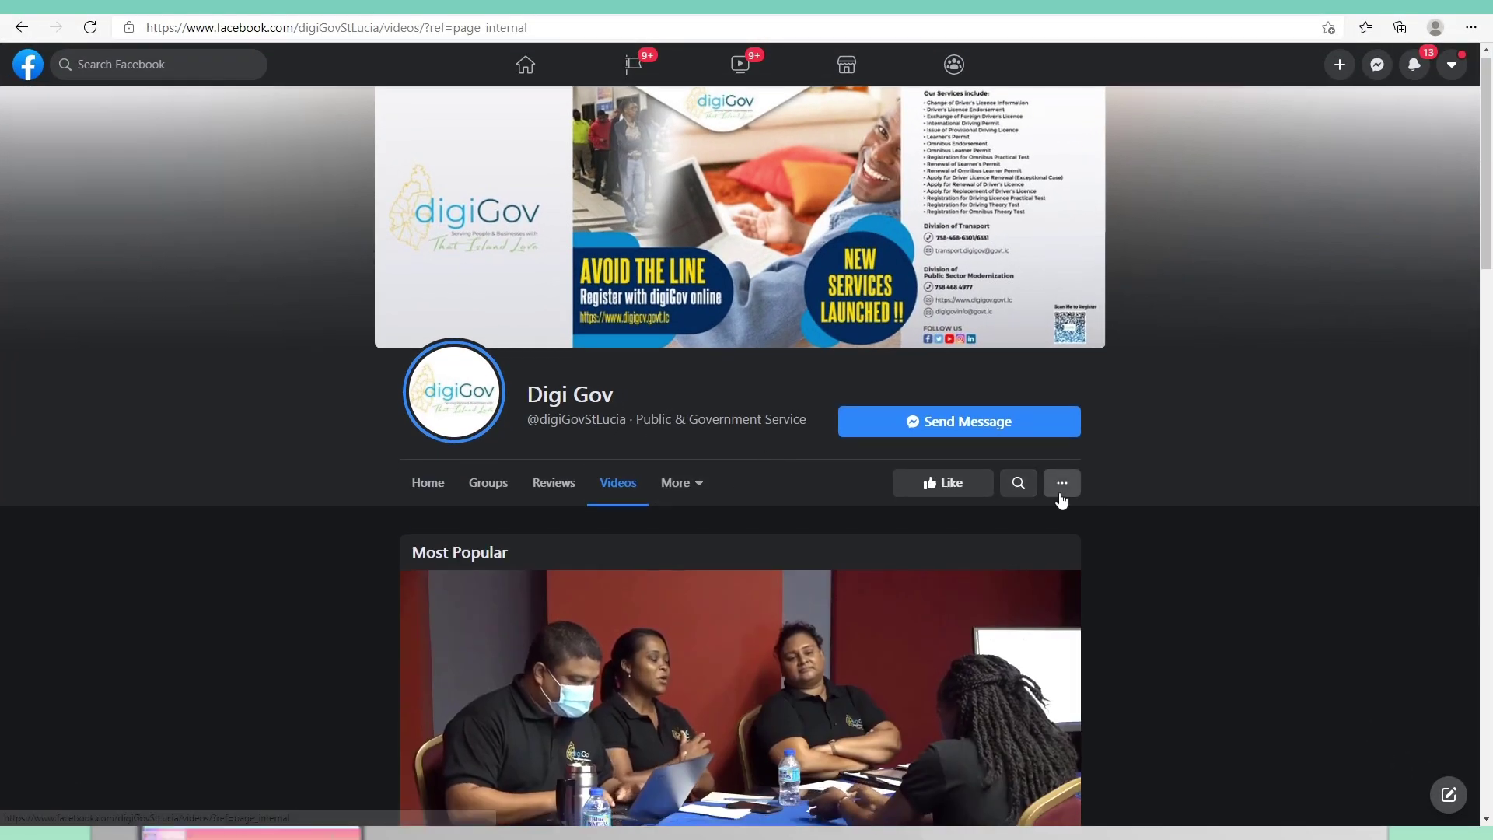
scroll(1078, 489, down, 5)
scroll(1078, 490, down, 4)
scroll(1077, 488, down, 3)
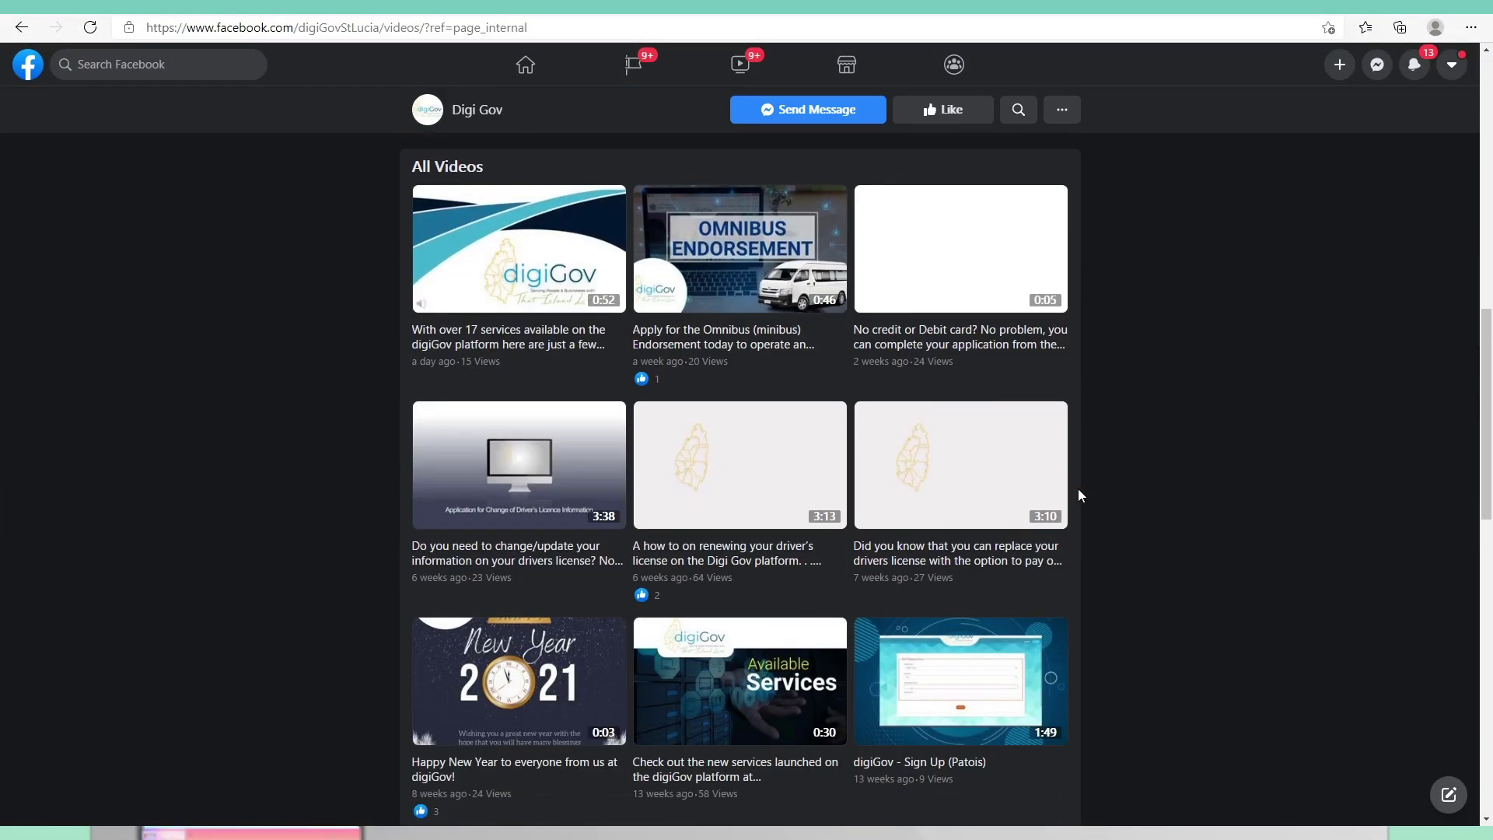
scroll(1078, 489, down, 3)
scroll(1080, 488, down, 3)
scroll(1081, 488, down, 2)
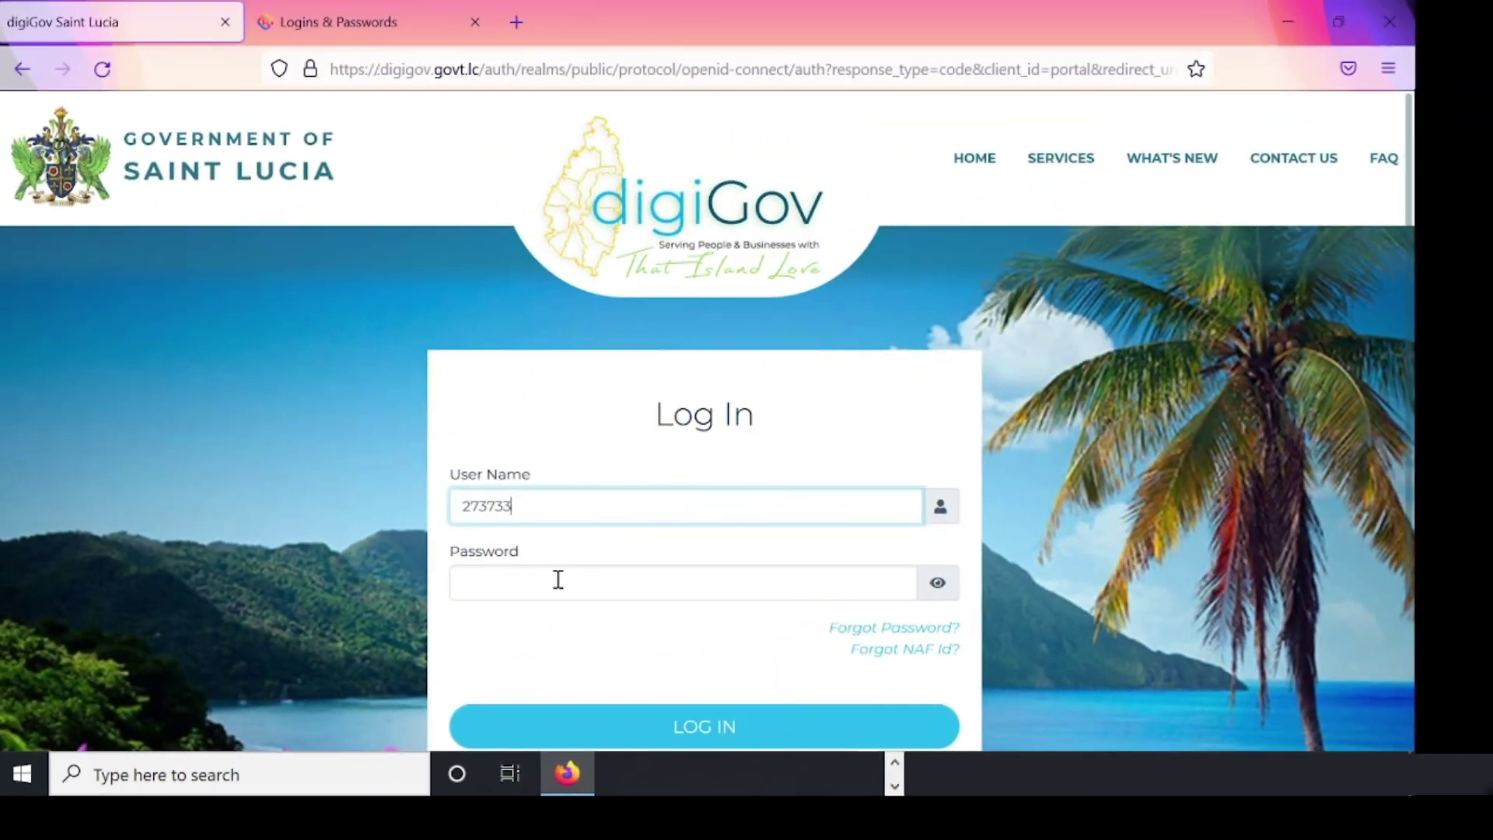
- Log in to digiGov Saint Lucia with the password and open the SERVICES list
click(557, 581)
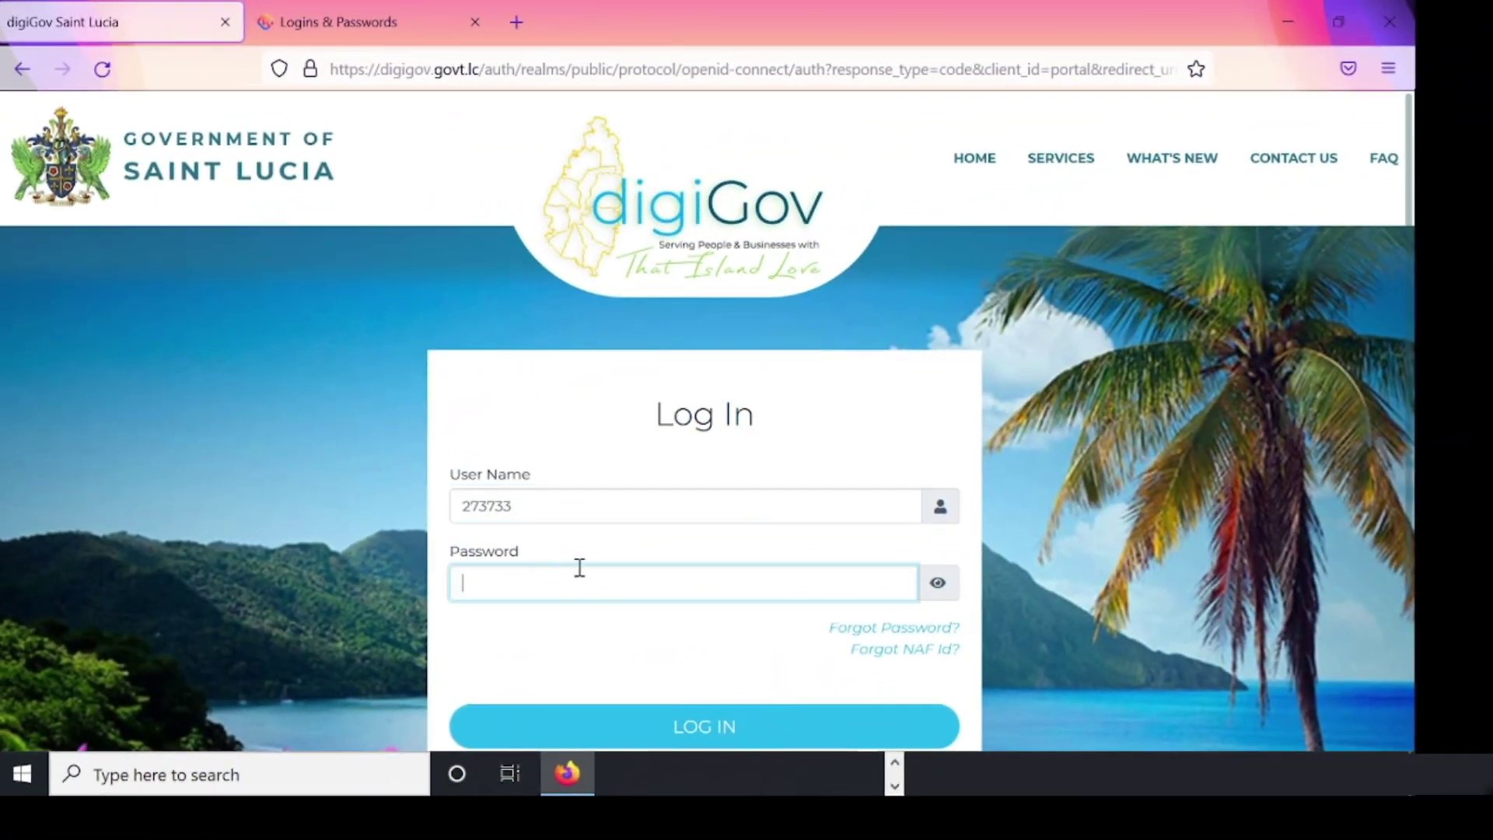
text(••••••)
click(703, 725)
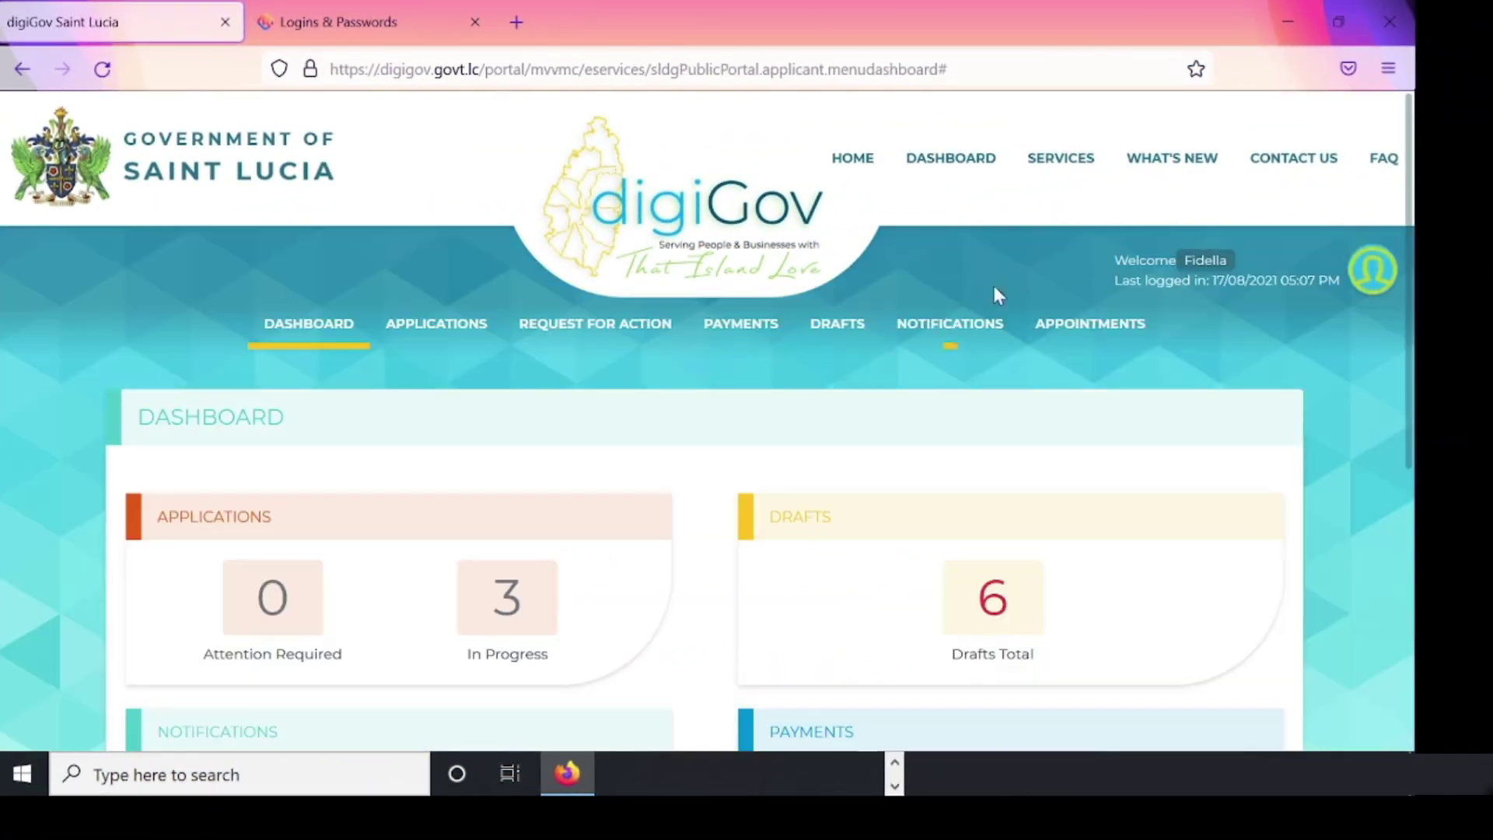
click(1061, 158)
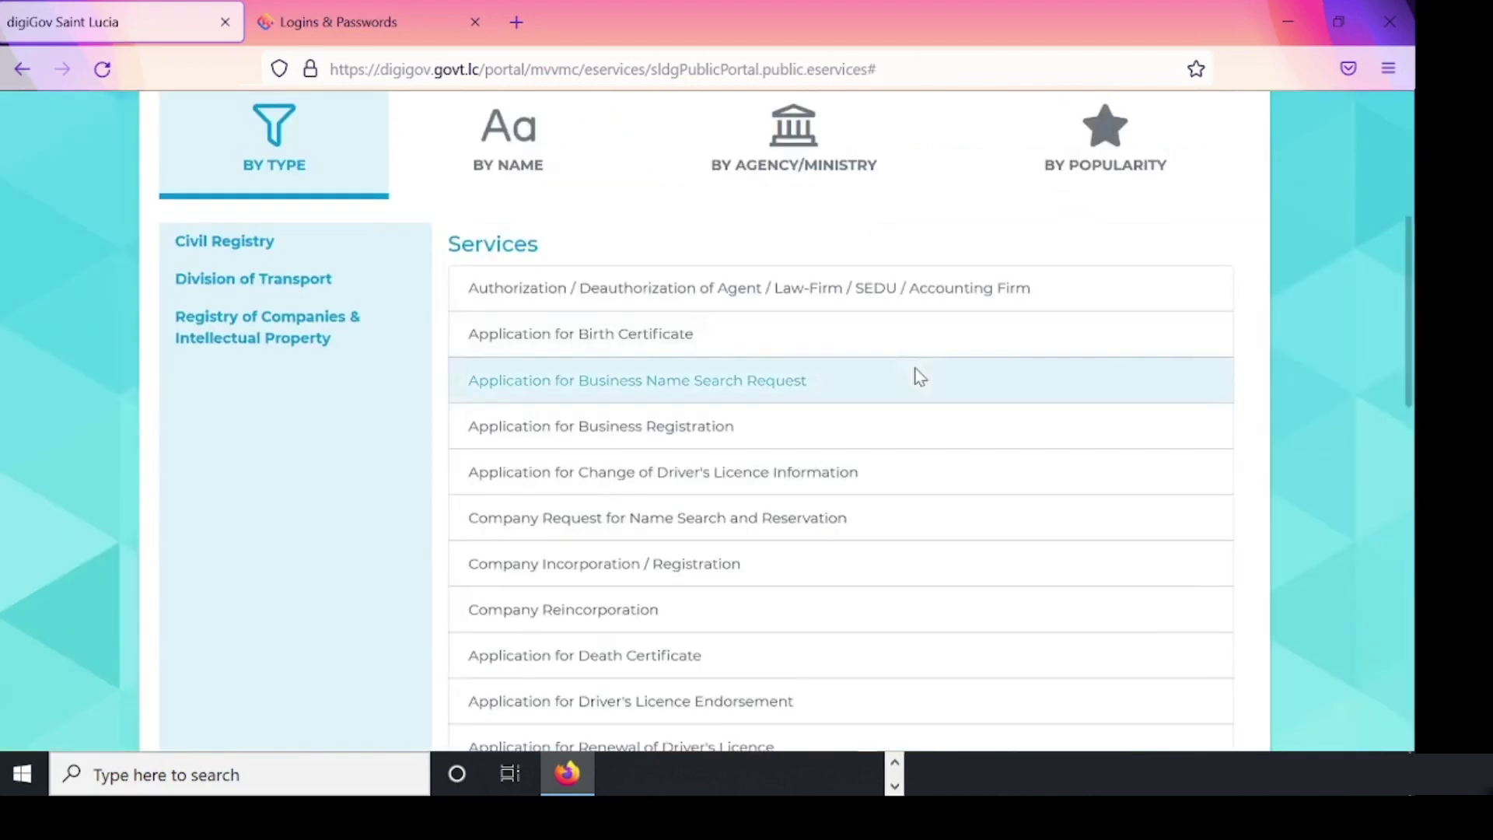
scroll(898, 378, down, 3)
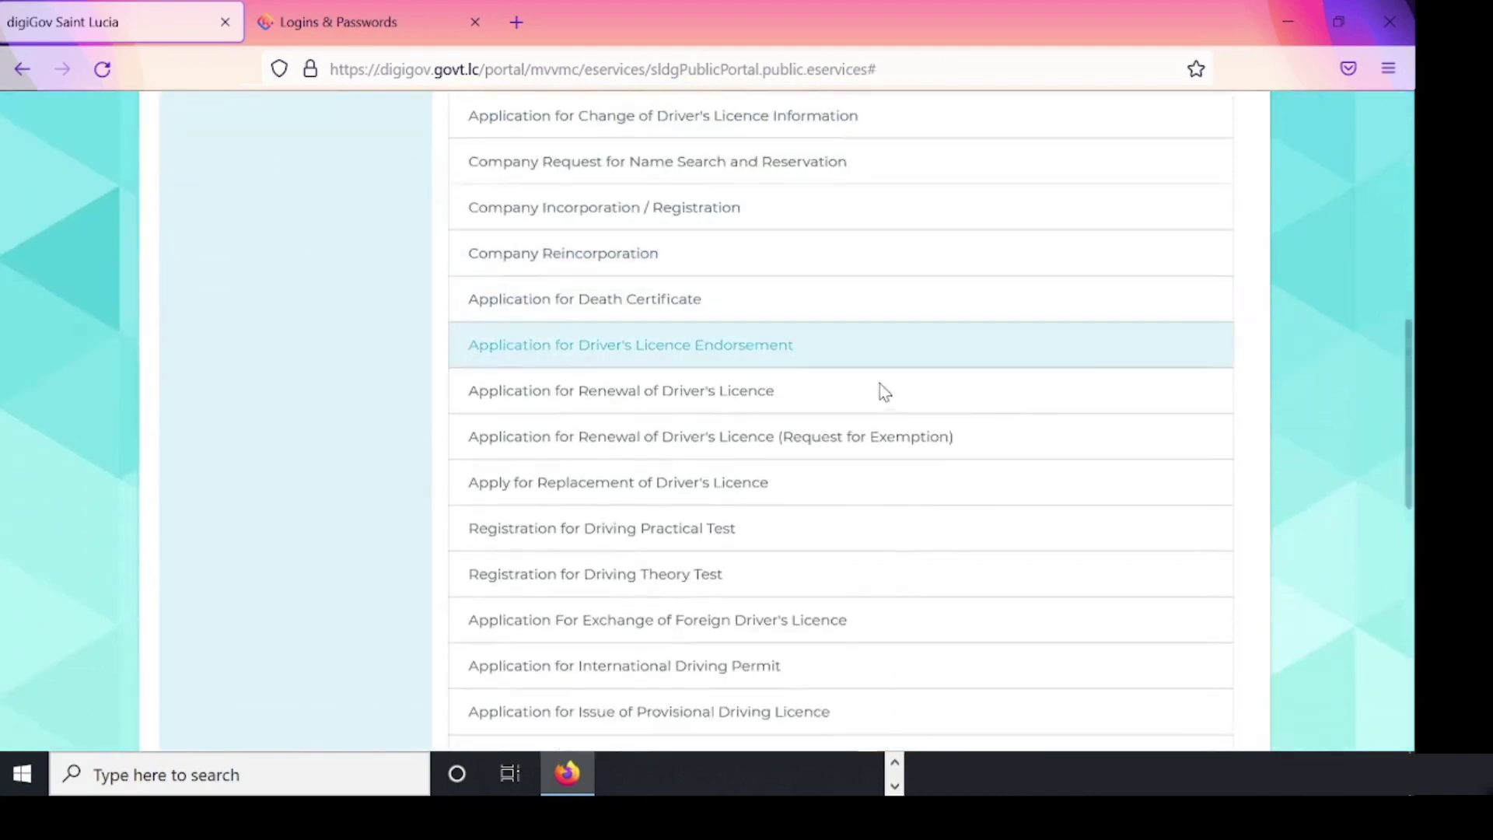
scroll(881, 384, down, 2)
scroll(877, 383, down, 1)
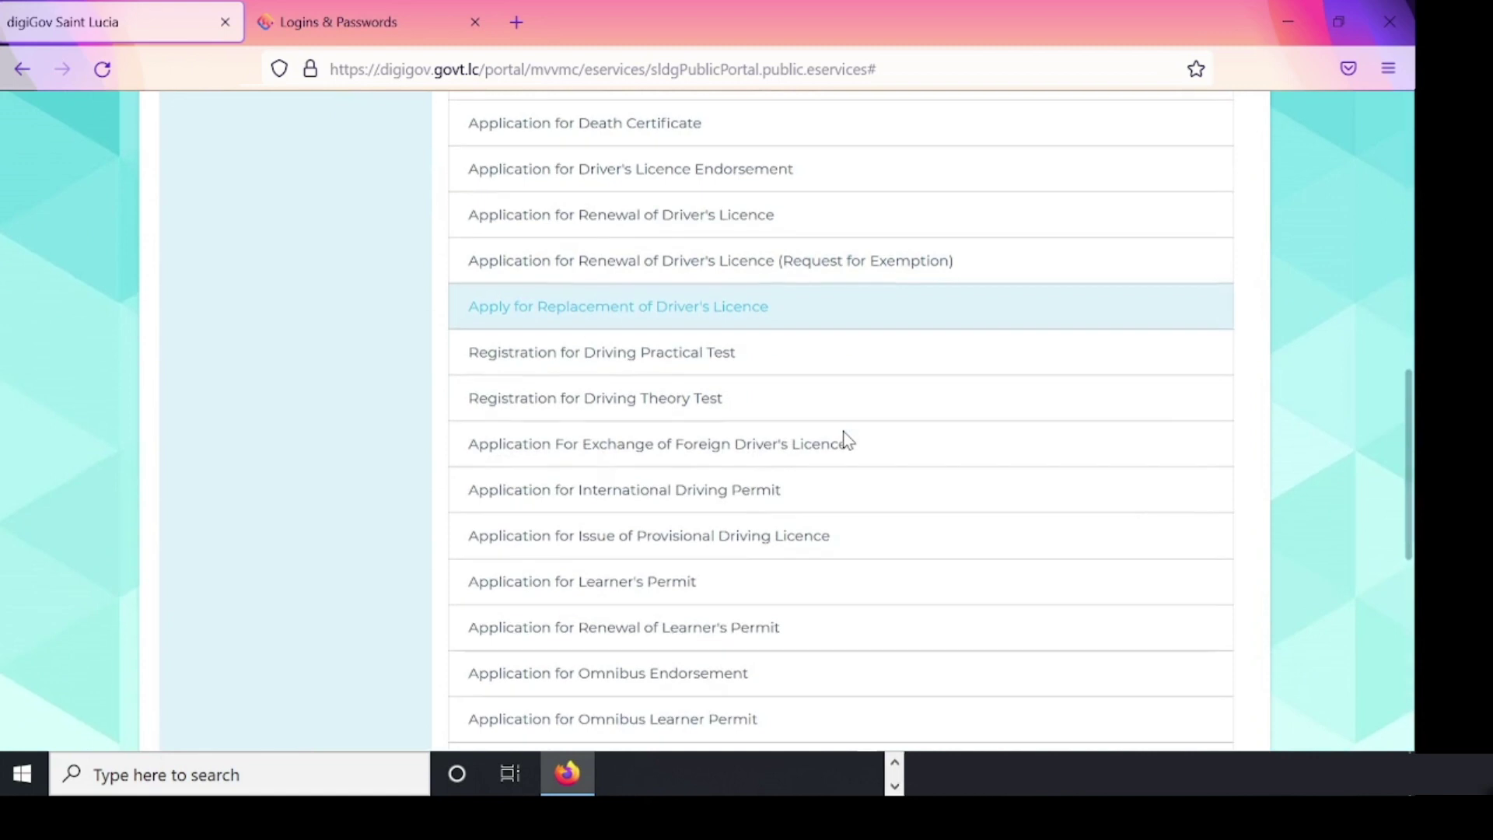
click(584, 402)
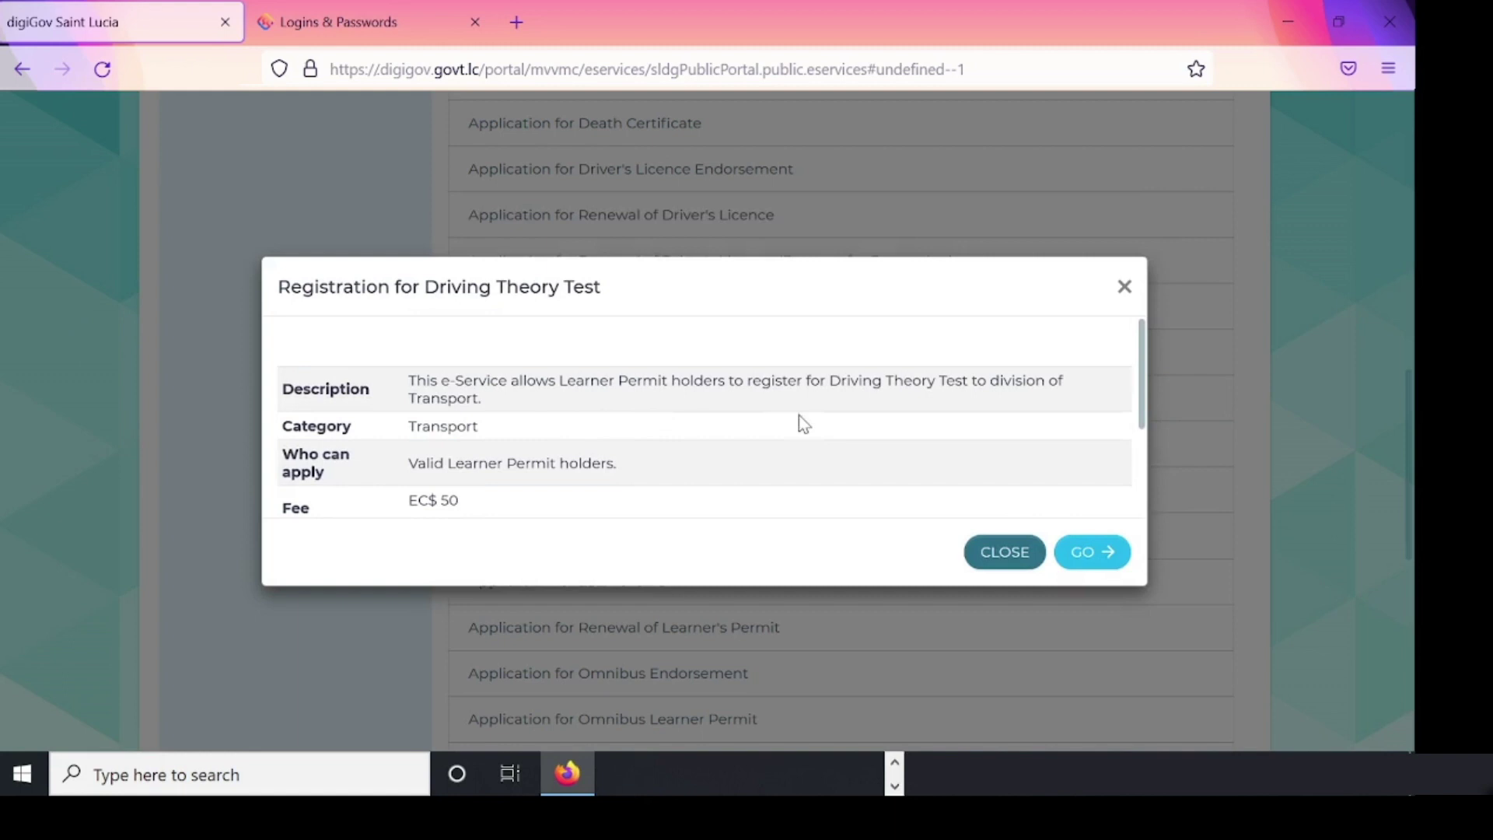
click(1091, 550)
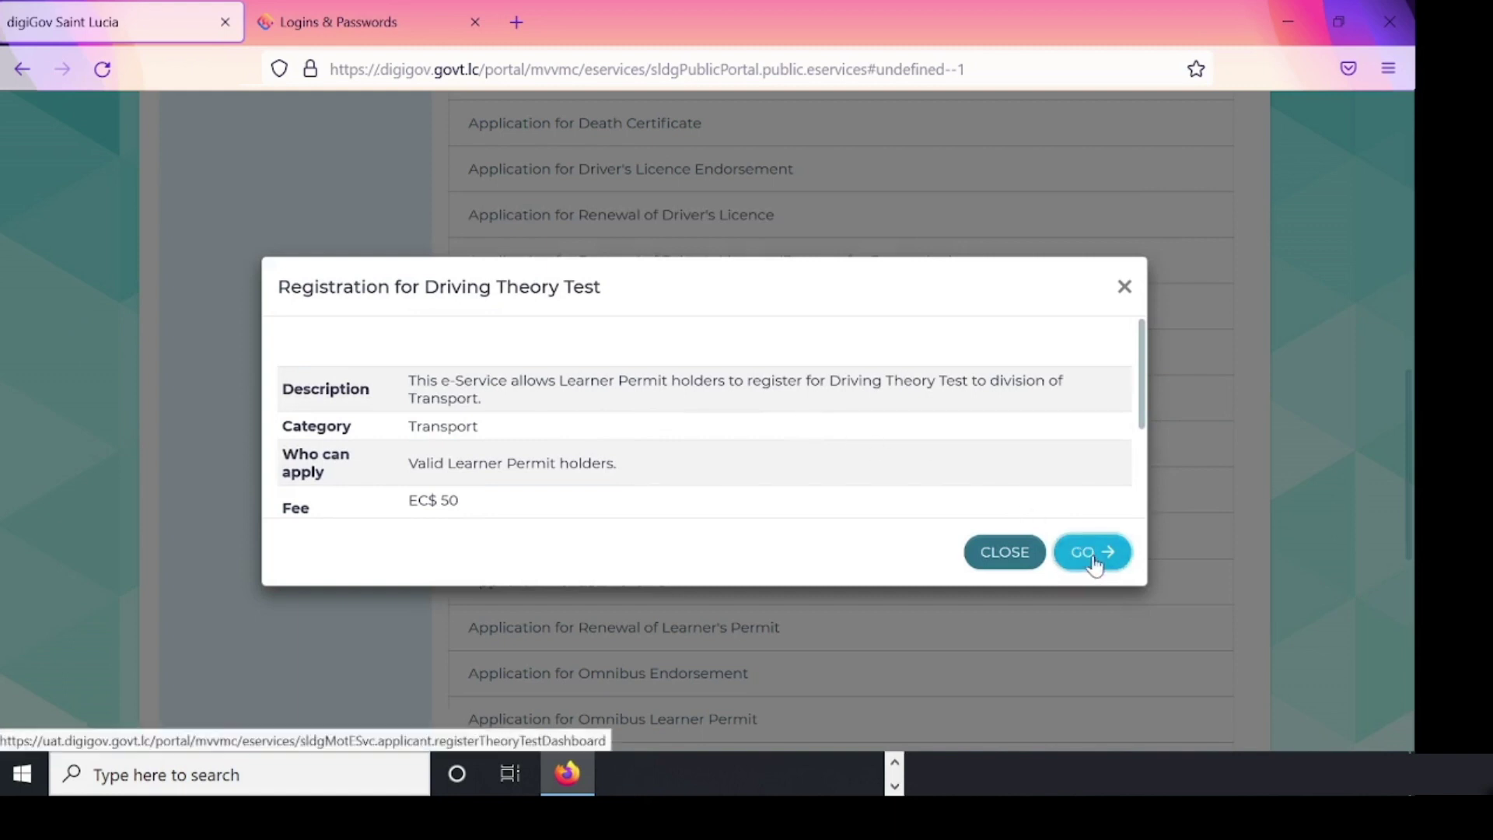
click(393, 545)
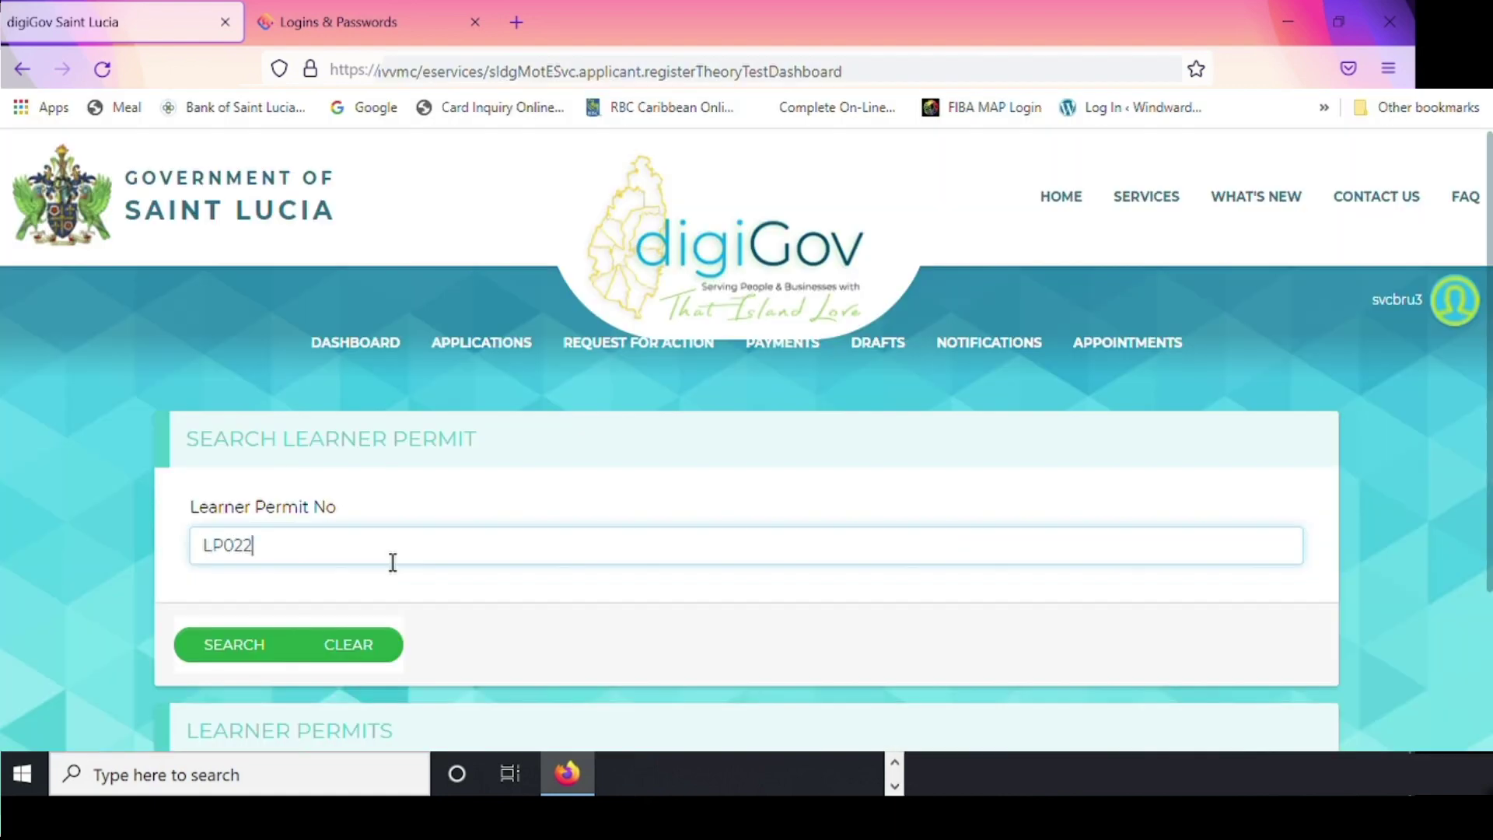
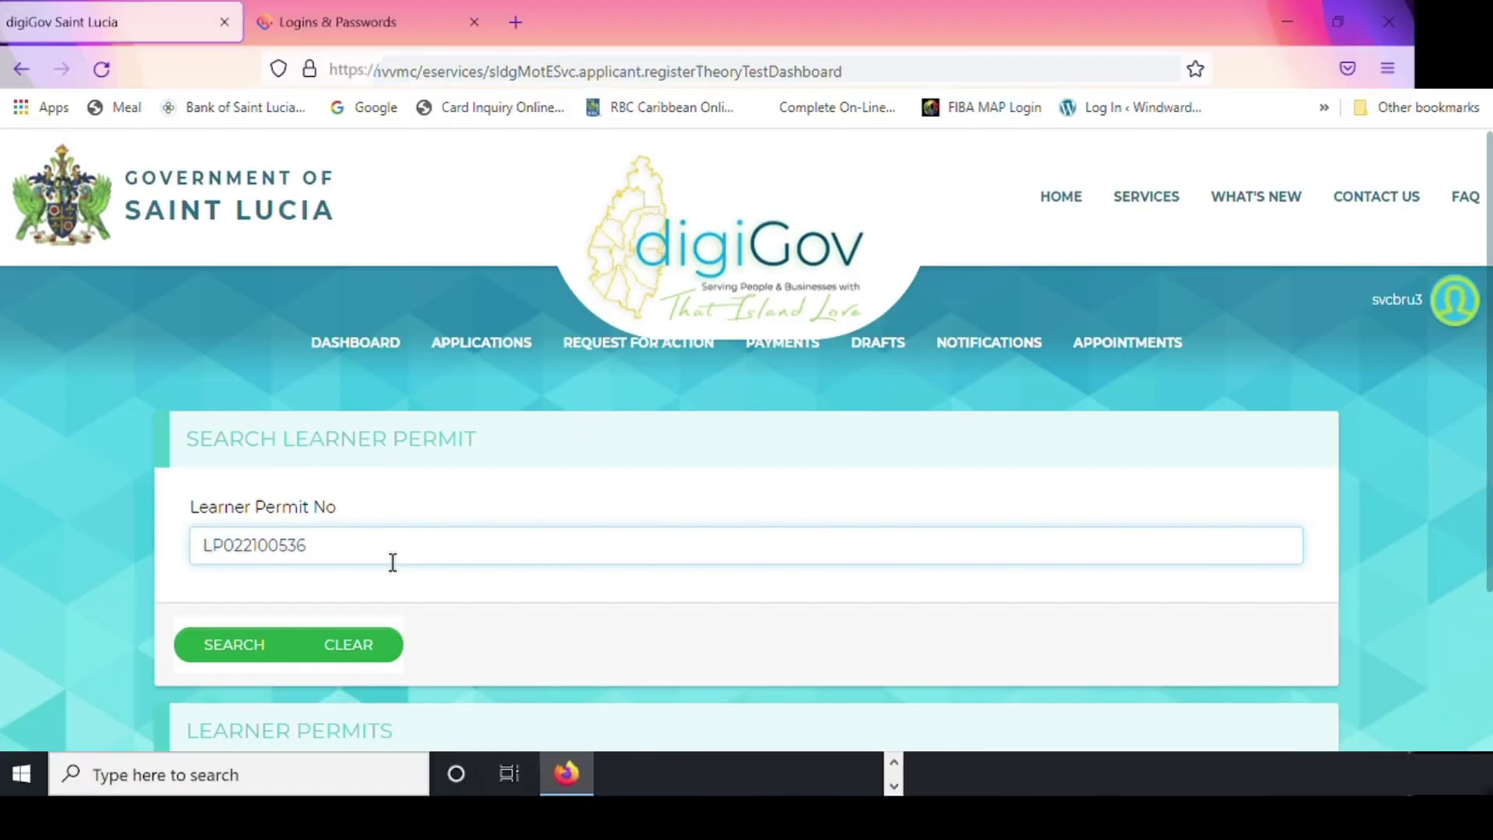
click(266, 641)
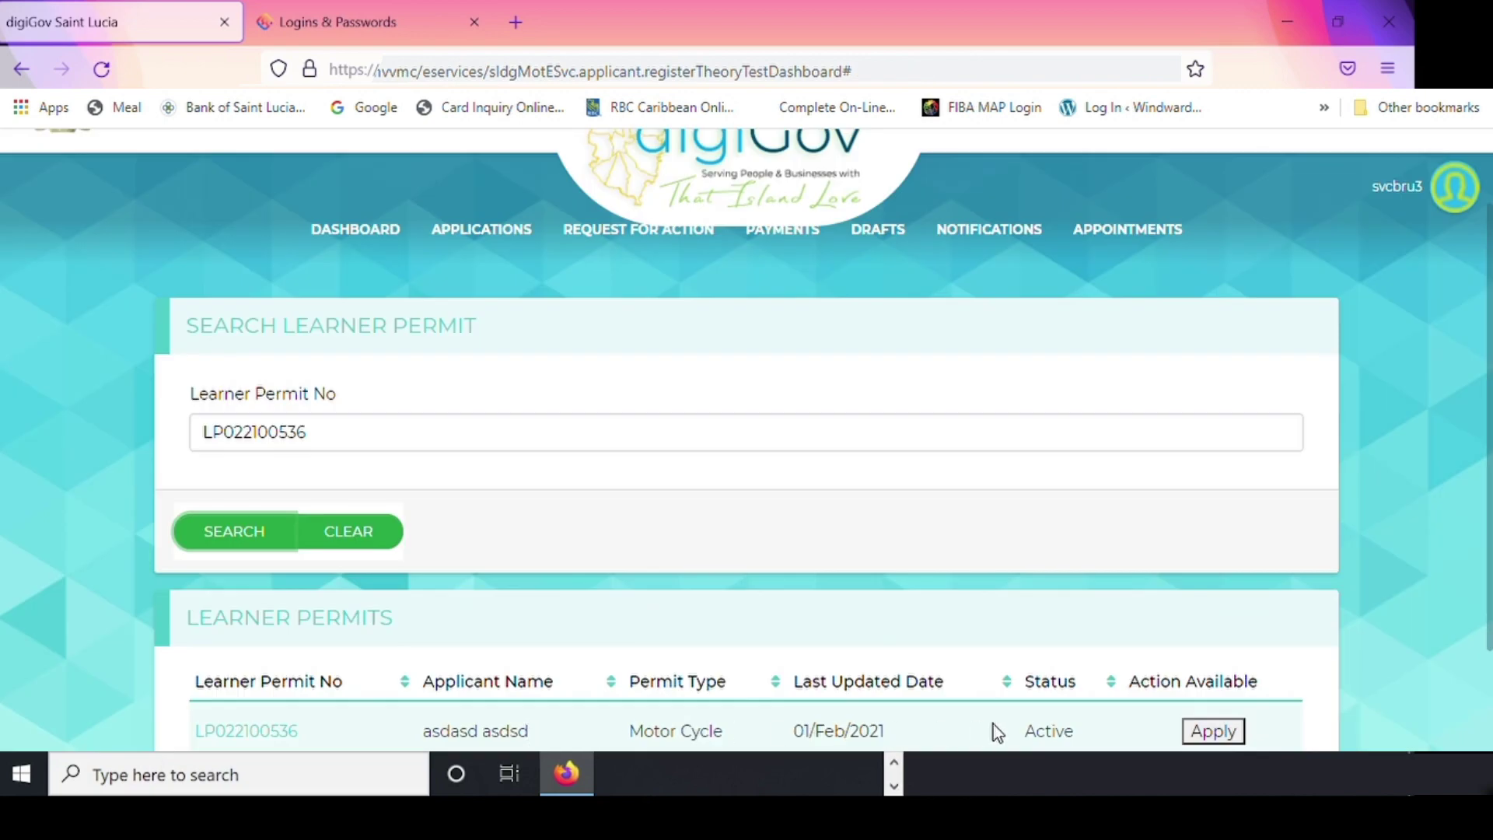
click(1213, 731)
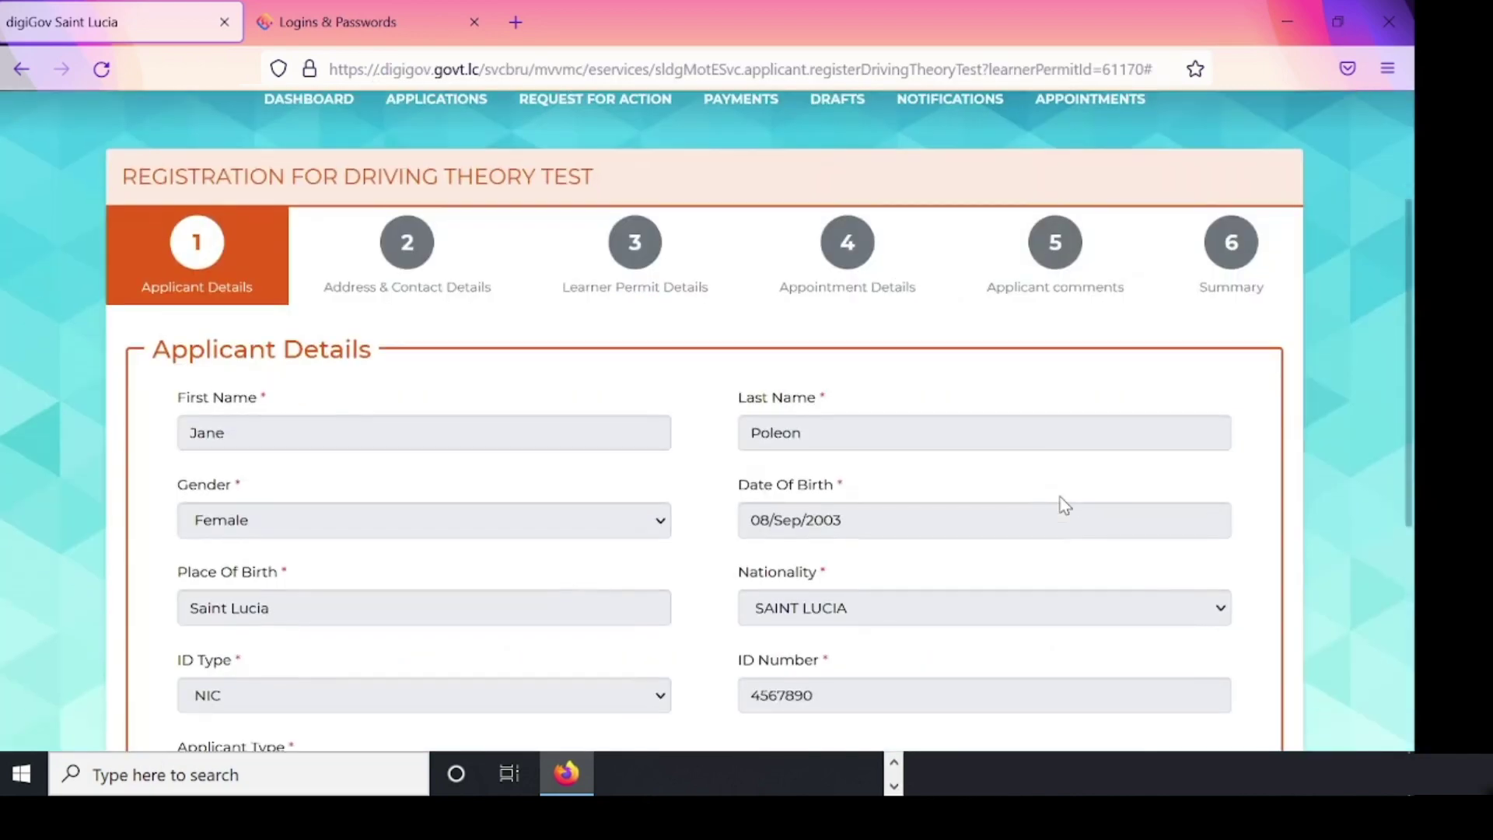
scroll(1064, 505, down, 3)
scroll(1064, 505, down, 2)
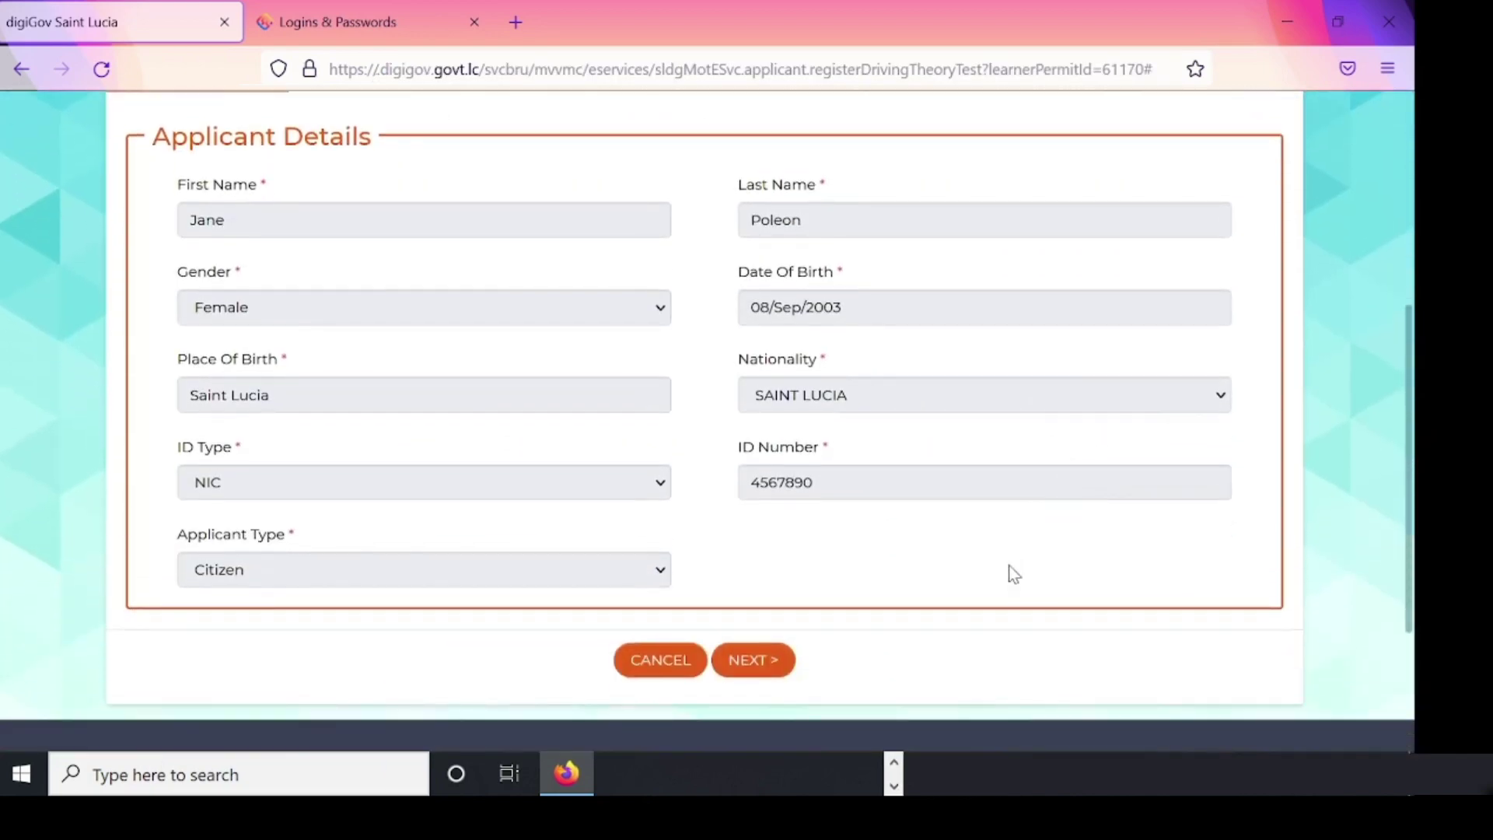
click(752, 660)
scroll(772, 605, down, 3)
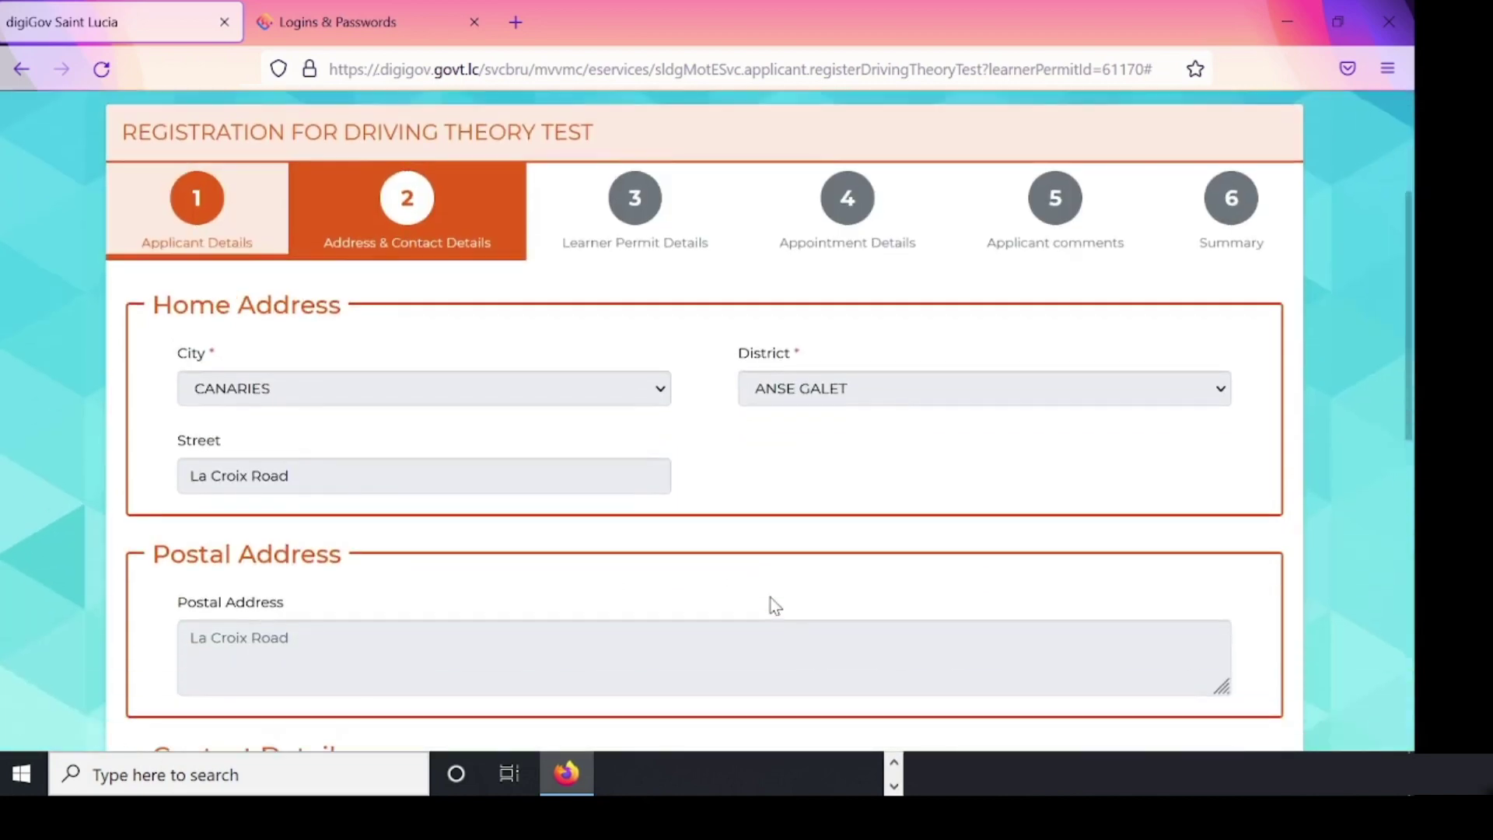
scroll(772, 604, down, 2)
scroll(772, 605, down, 2)
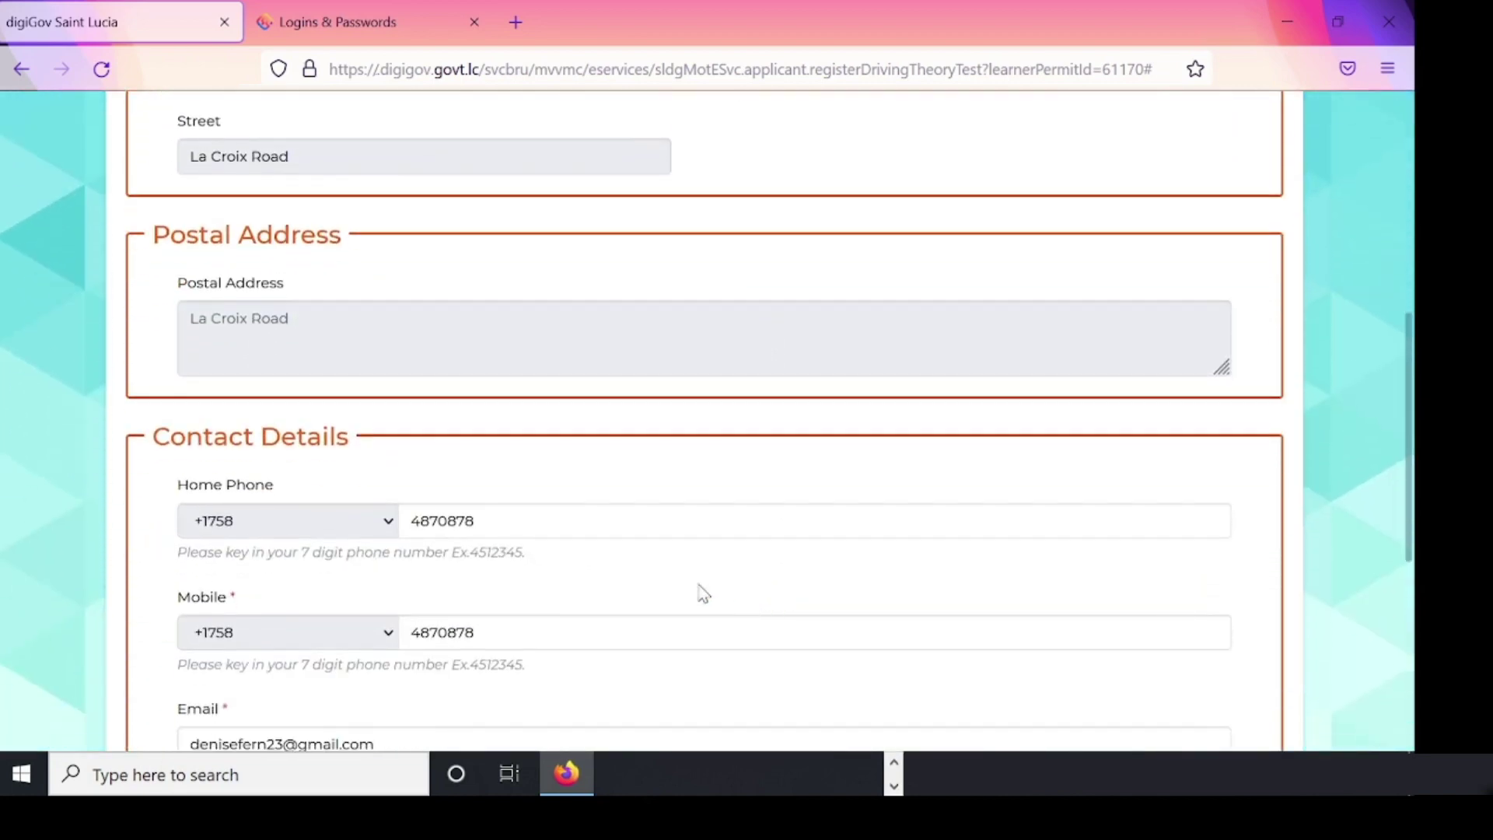
double_click(492, 519)
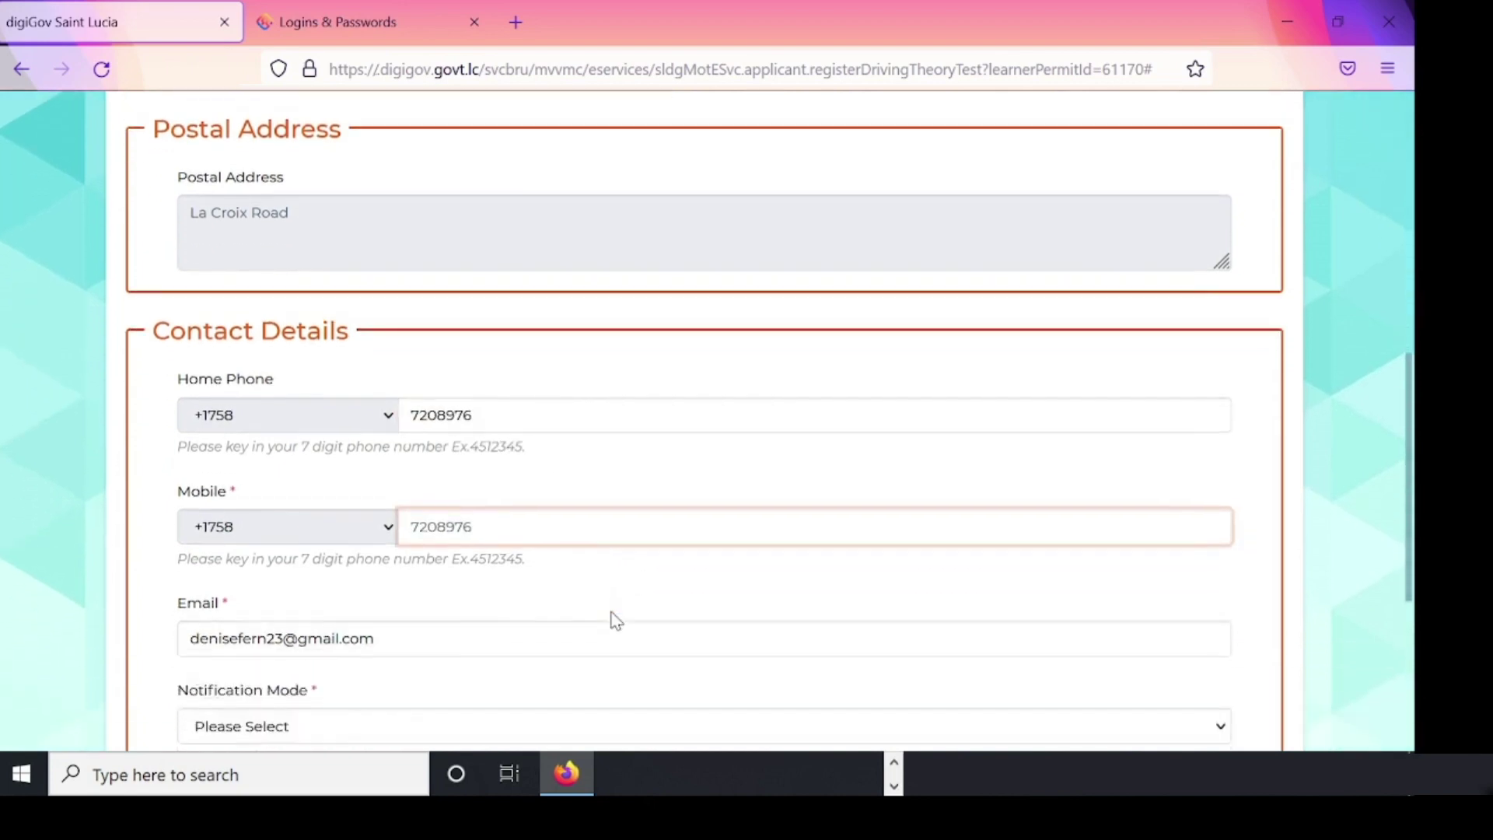
click(282, 531)
key(BackSpace)
key(BackSpace)
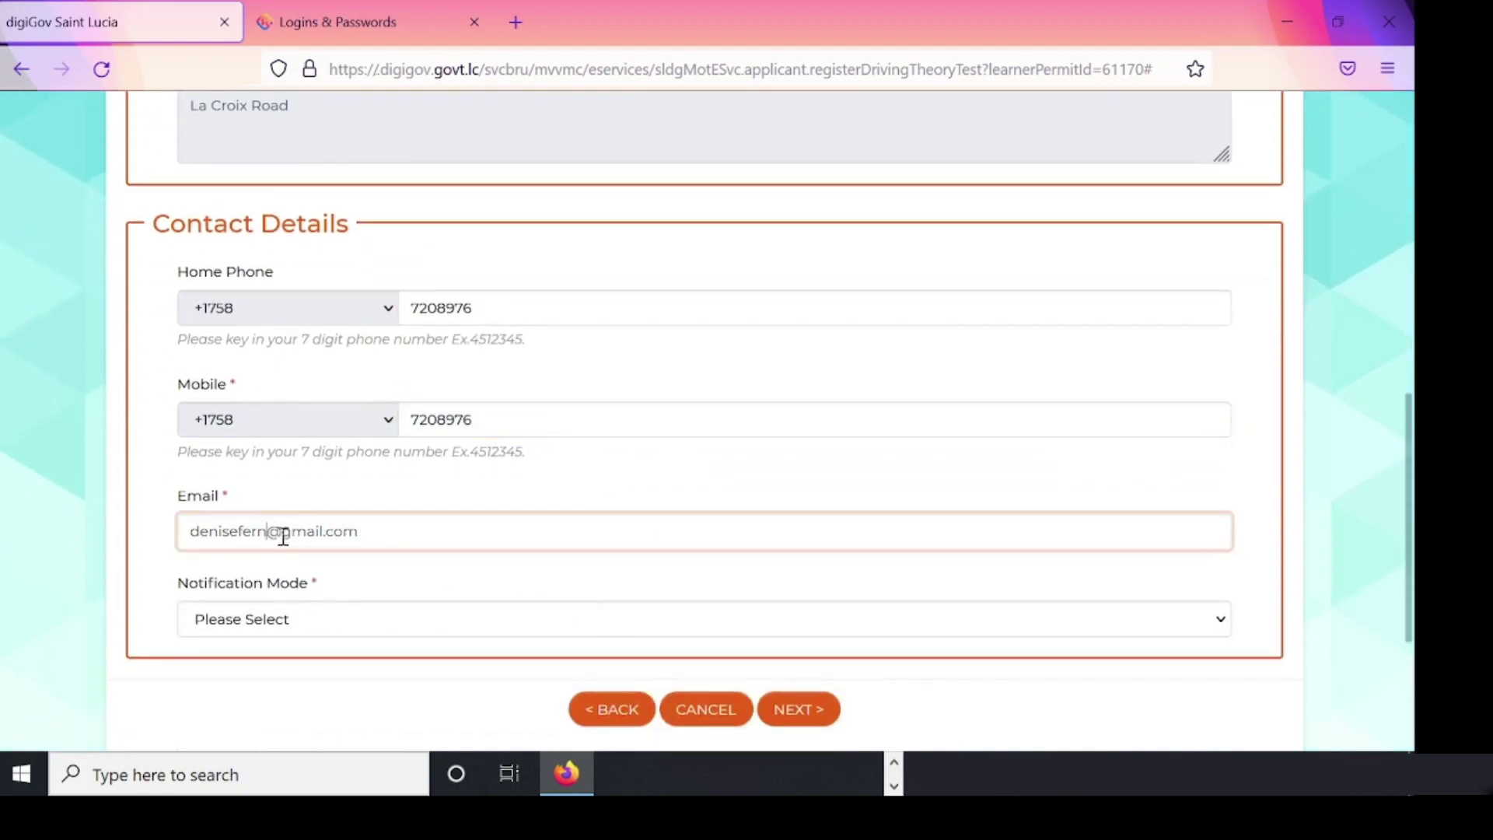
text(l9)
click(330, 622)
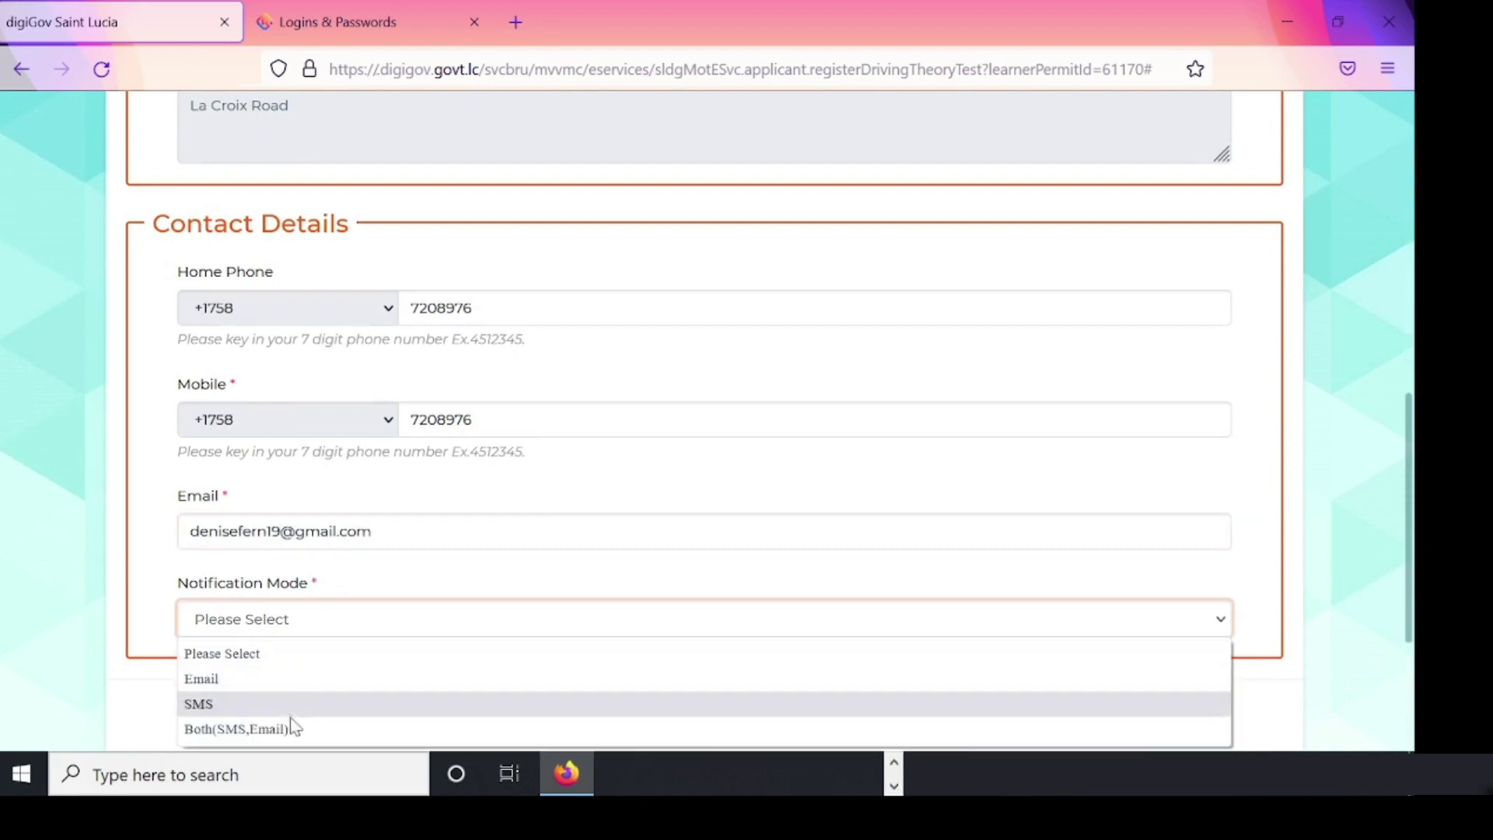
click(251, 729)
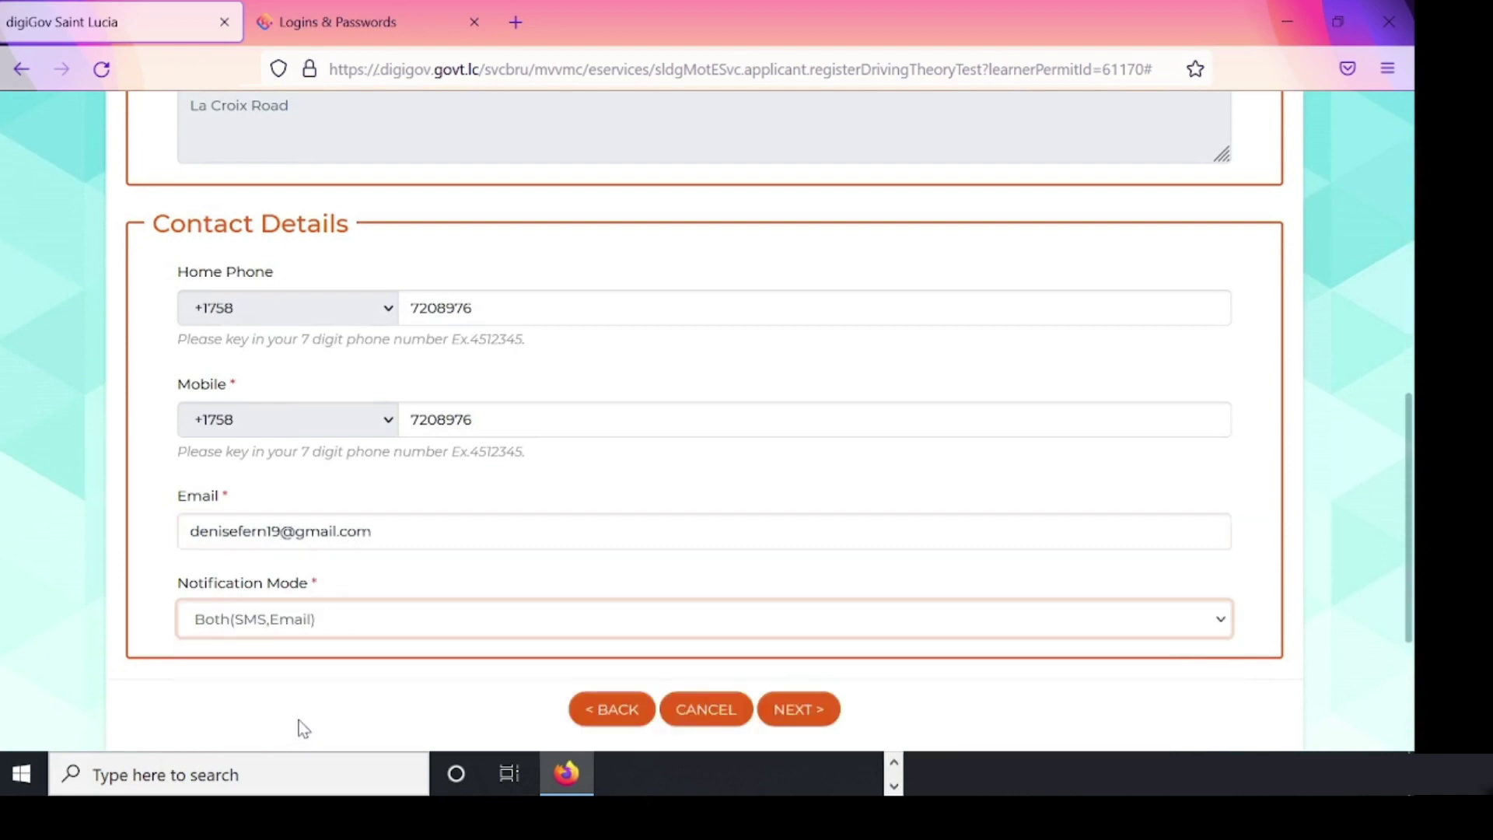
click(798, 708)
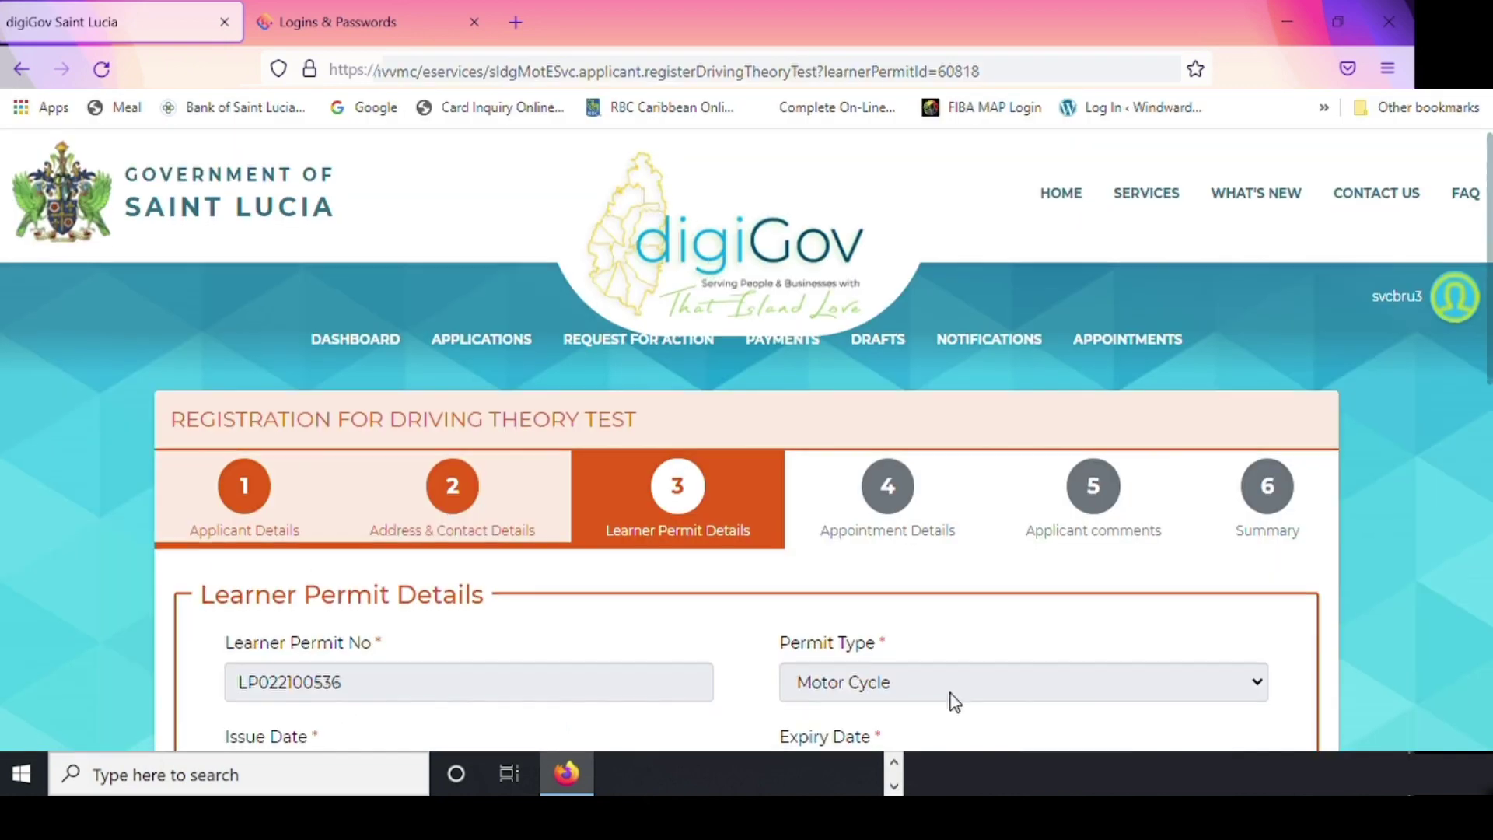
scroll(951, 698, down, 1)
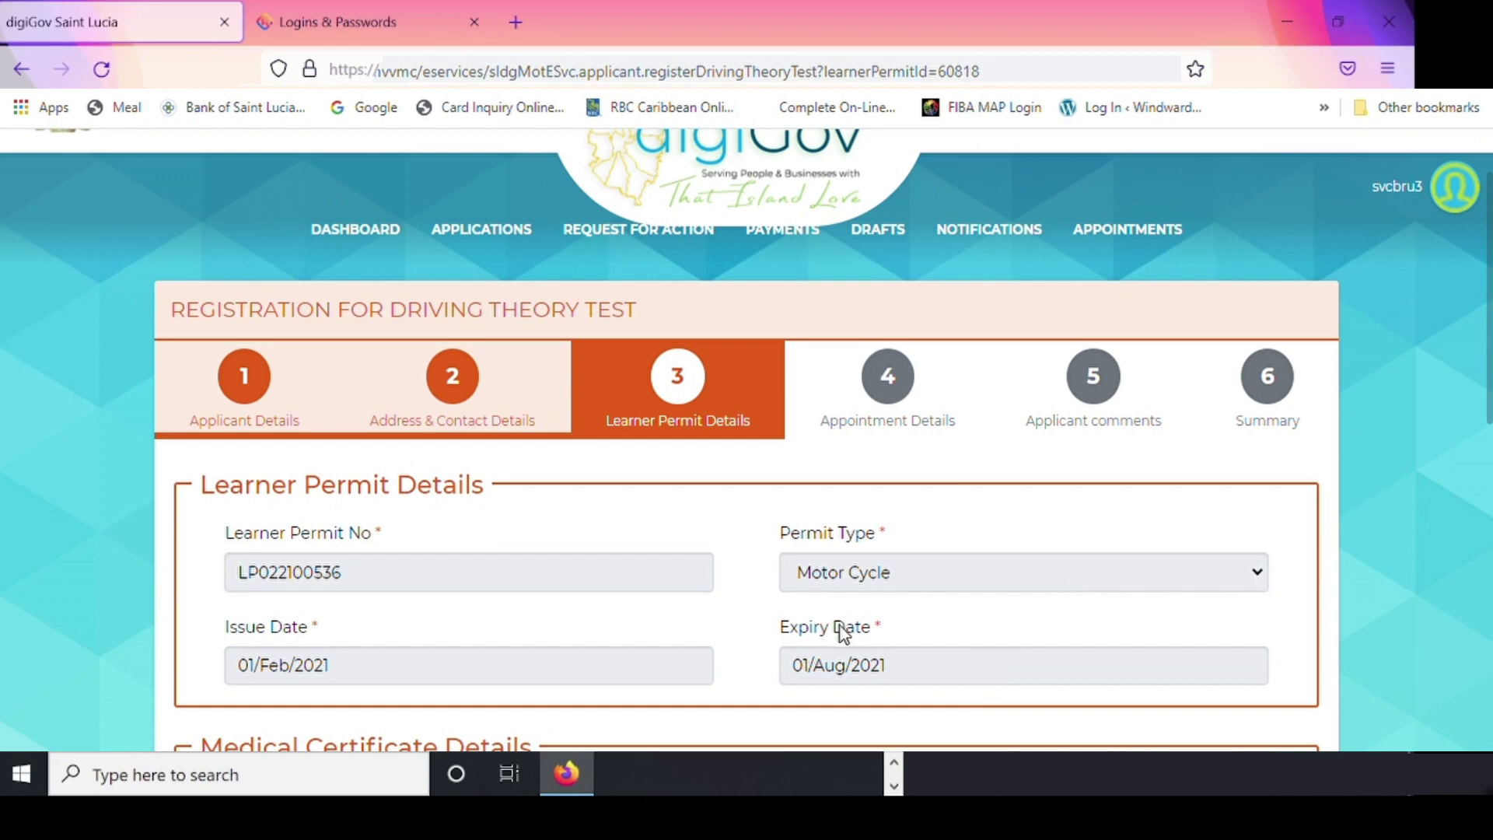
scroll(844, 635, down, 1)
scroll(842, 638, down, 1)
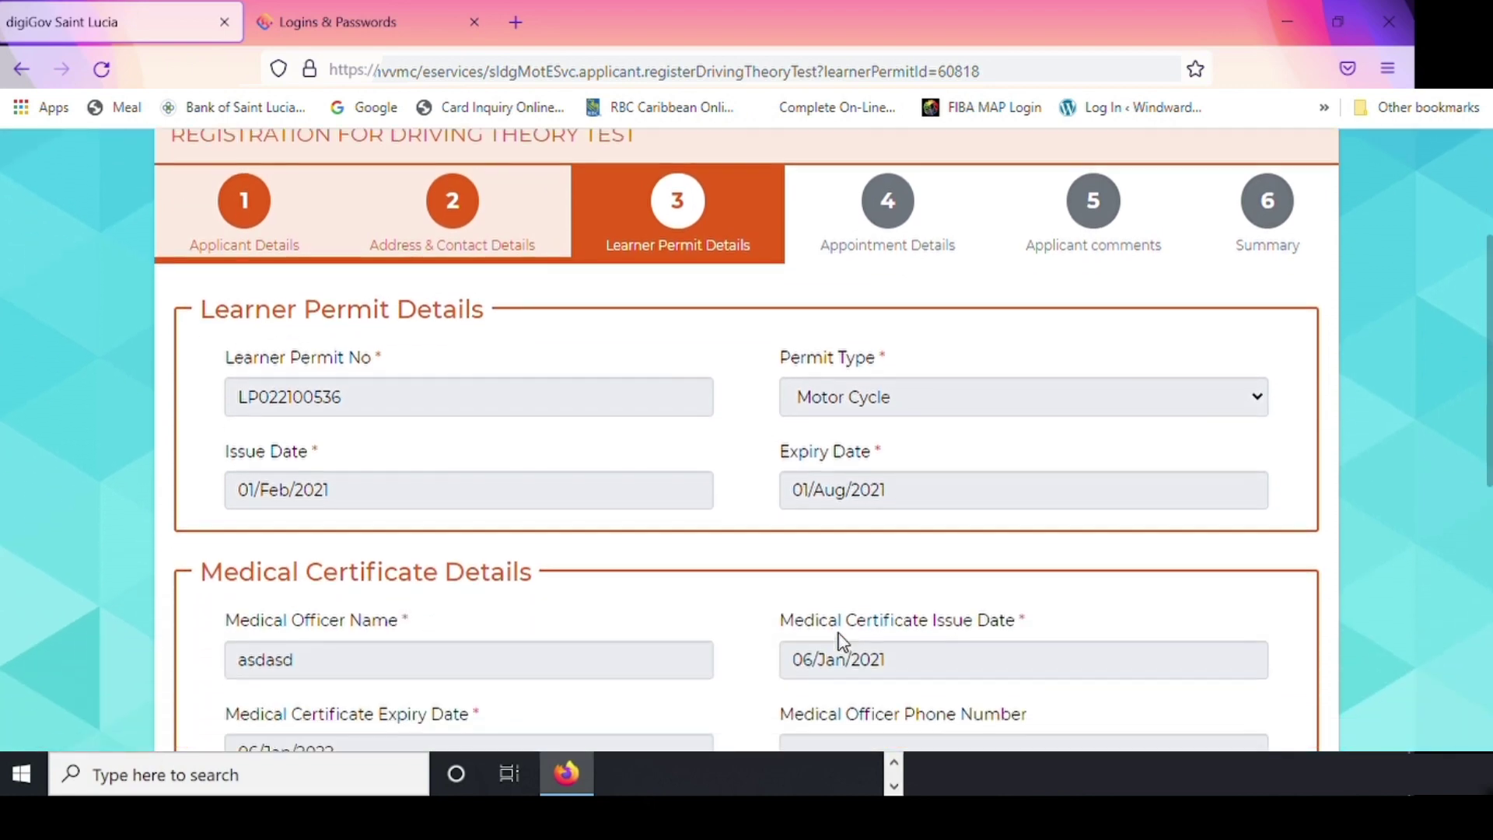
scroll(835, 640, down, 1)
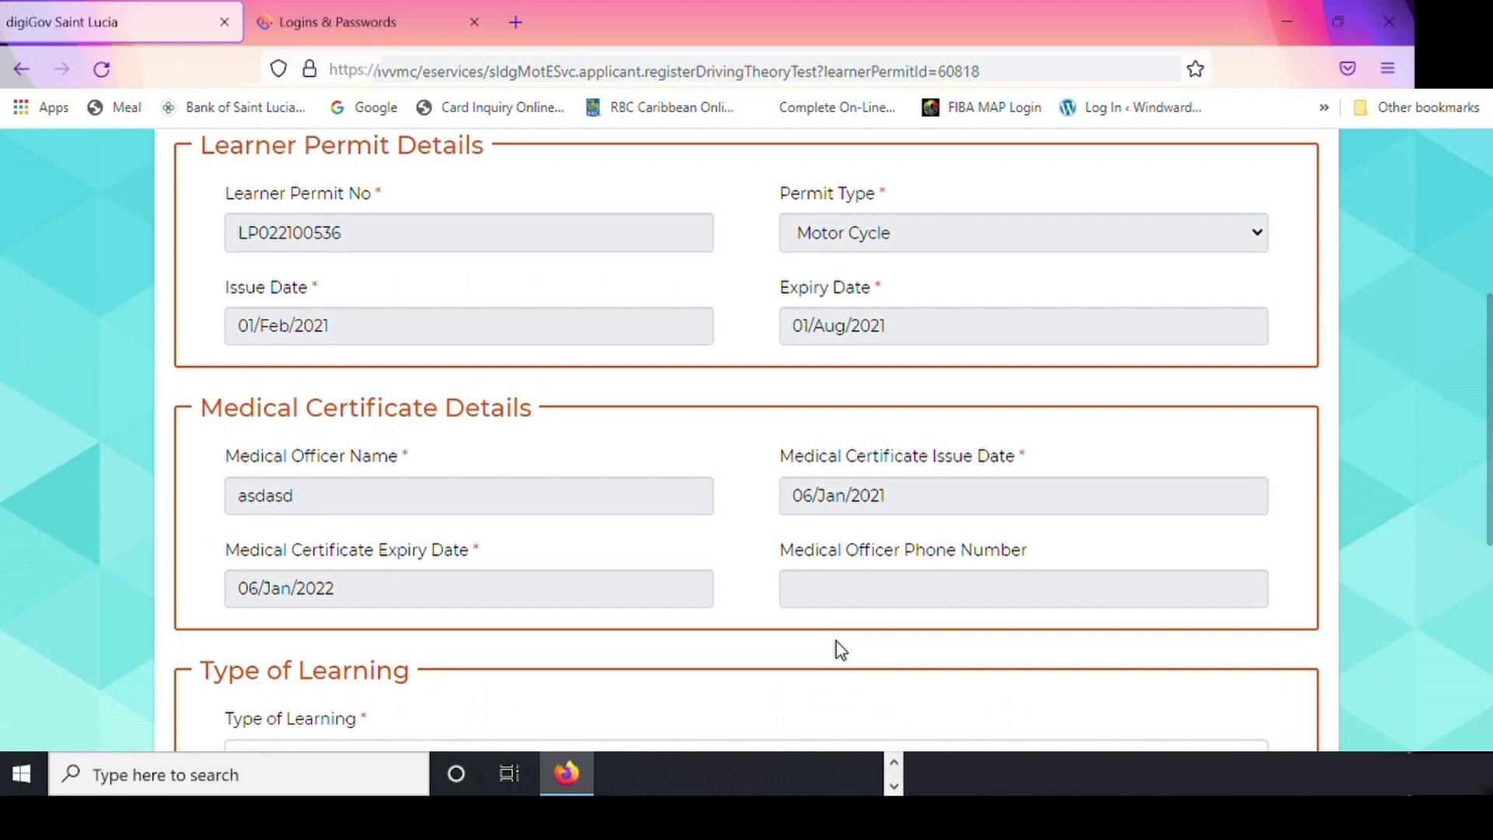
scroll(423, 714, down, 1)
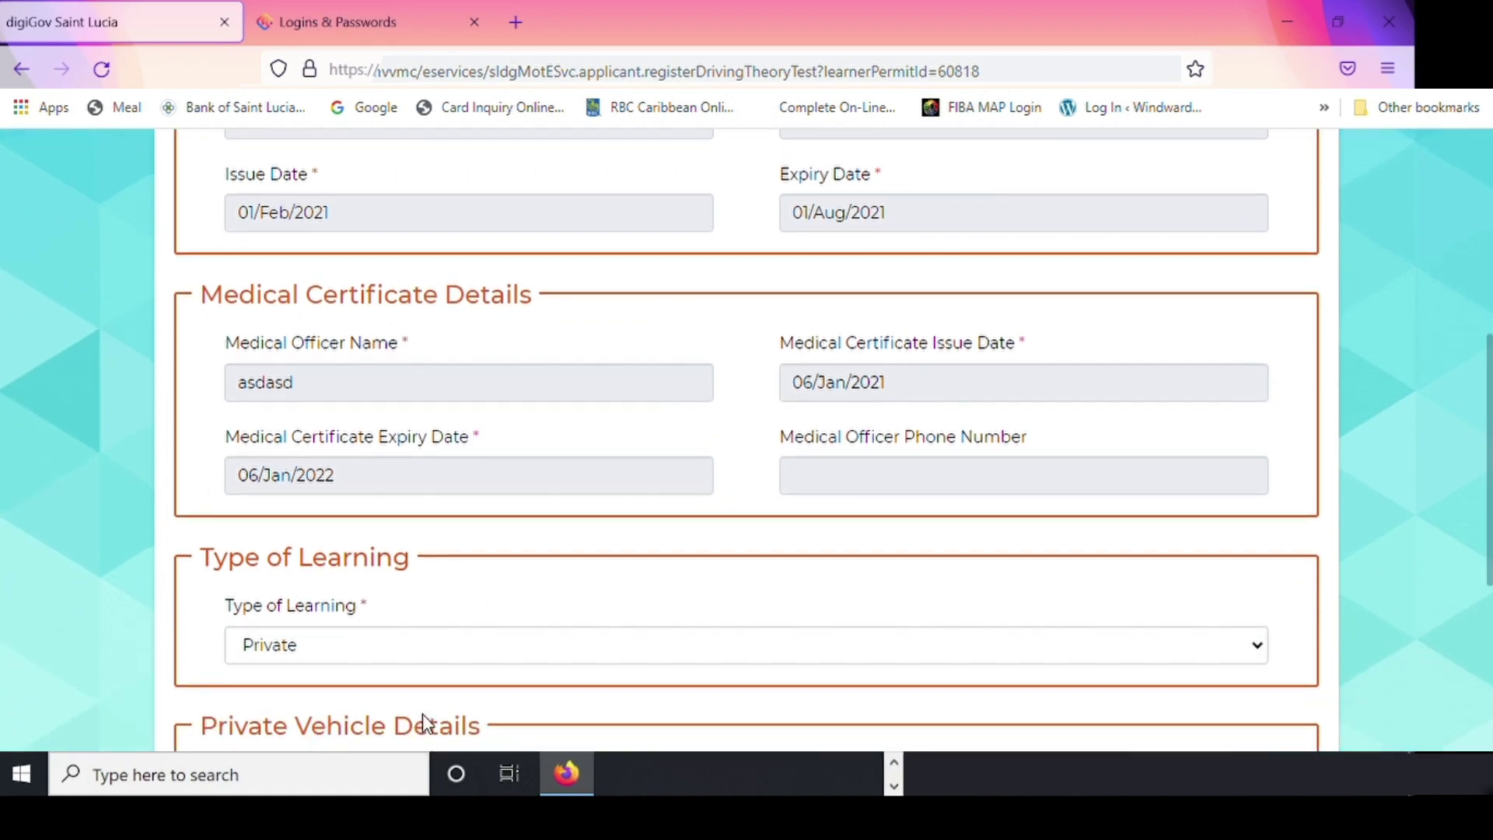
scroll(523, 658, down, 1)
scroll(526, 655, down, 1)
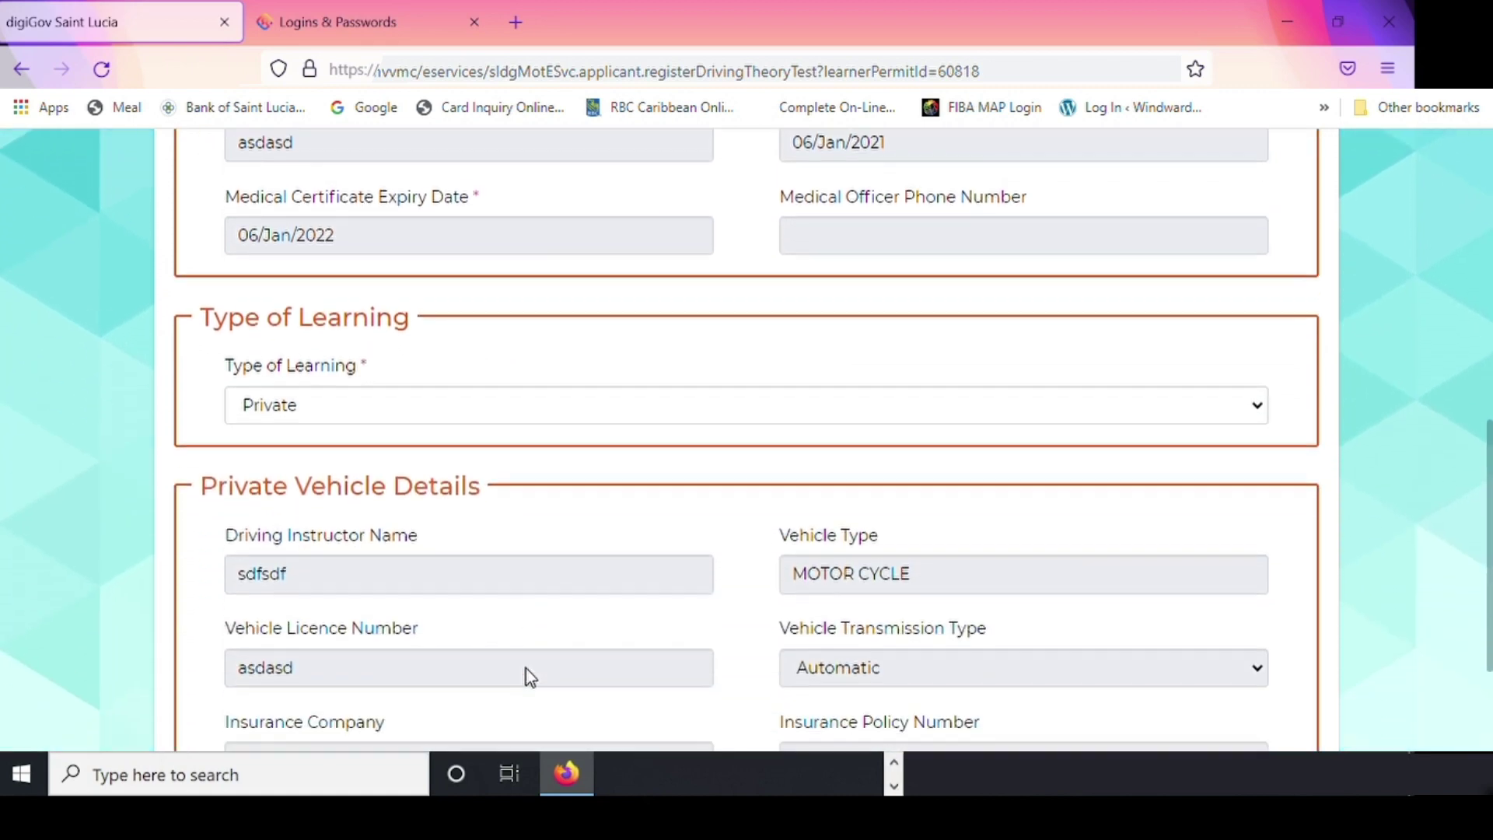
scroll(525, 669, down, 1)
scroll(524, 658, down, 1)
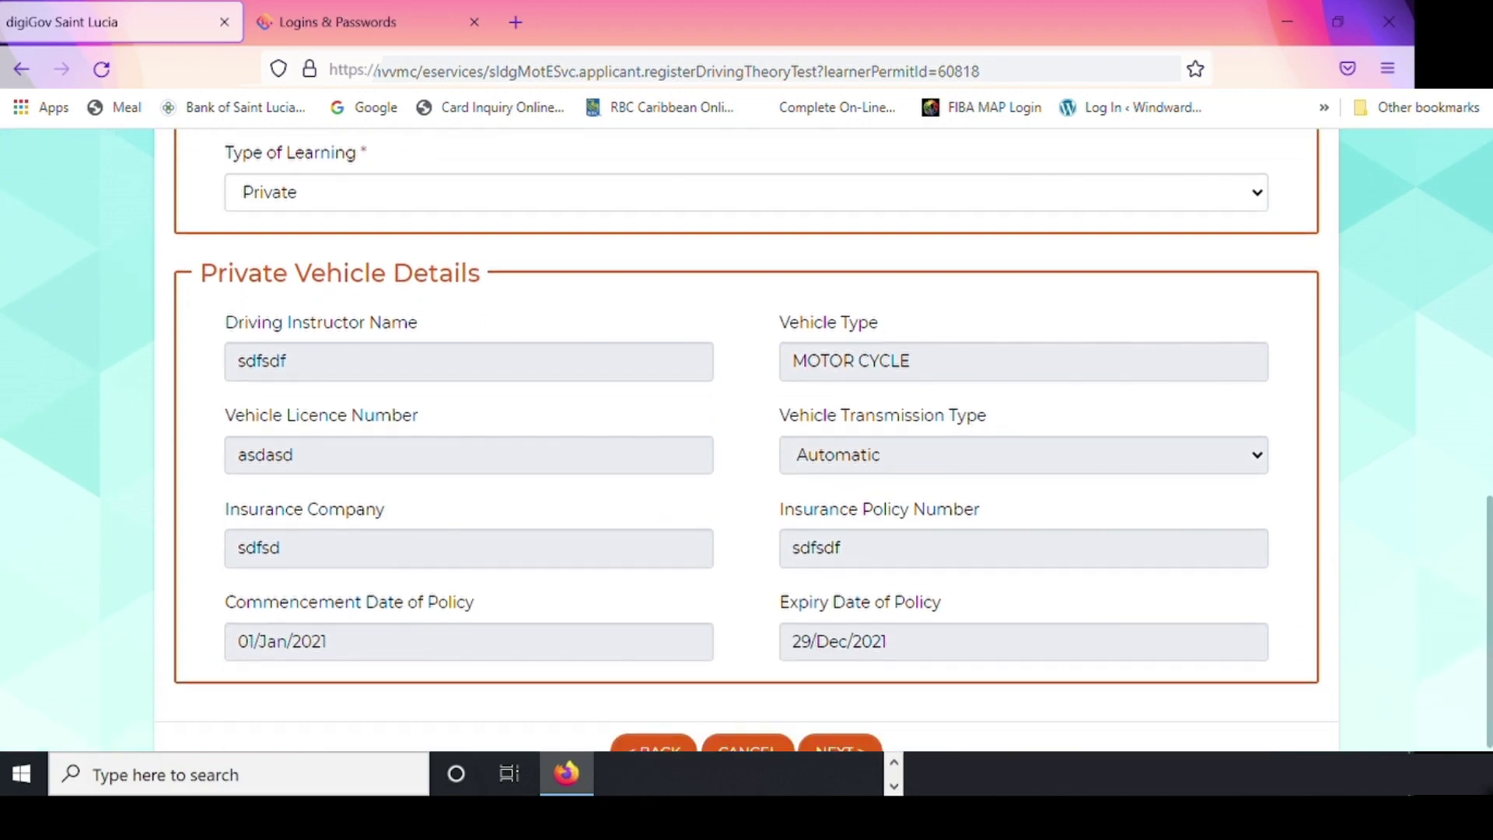
scroll(524, 659, up, 1)
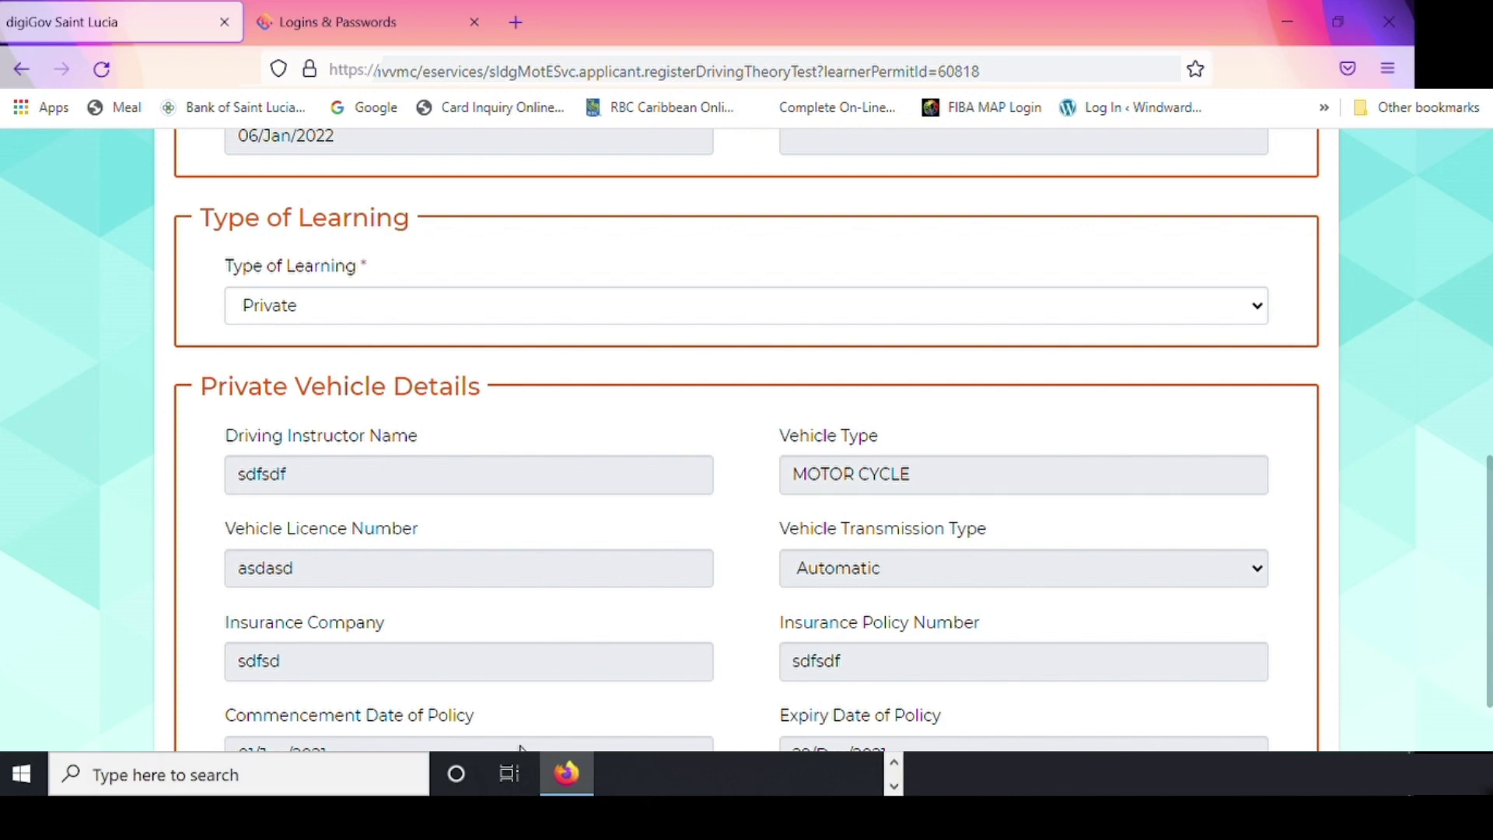
scroll(563, 575, up, 2)
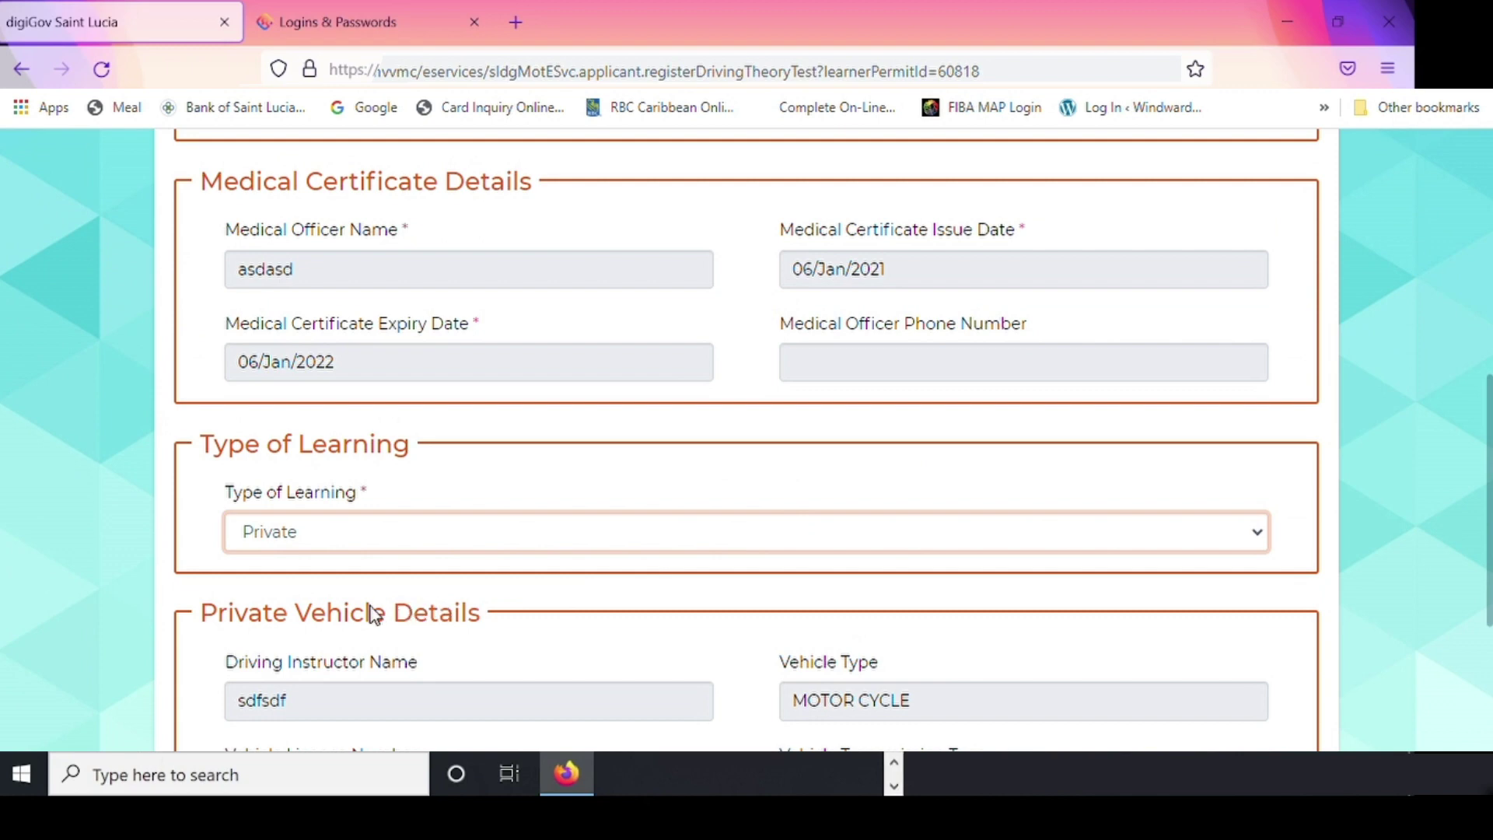
key(Down)
scroll(501, 597, down, 2)
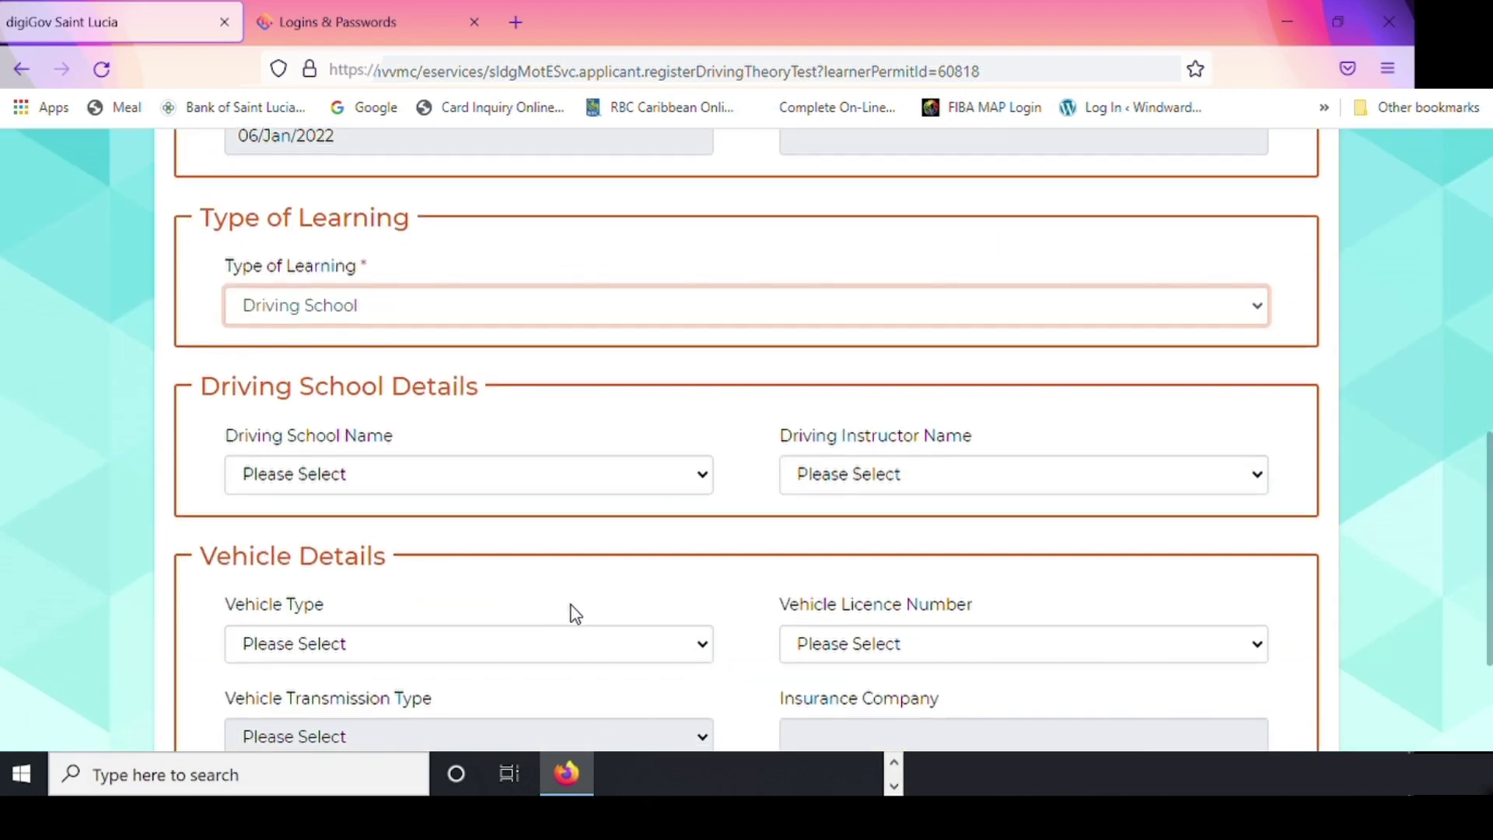
click(703, 475)
key(Down)
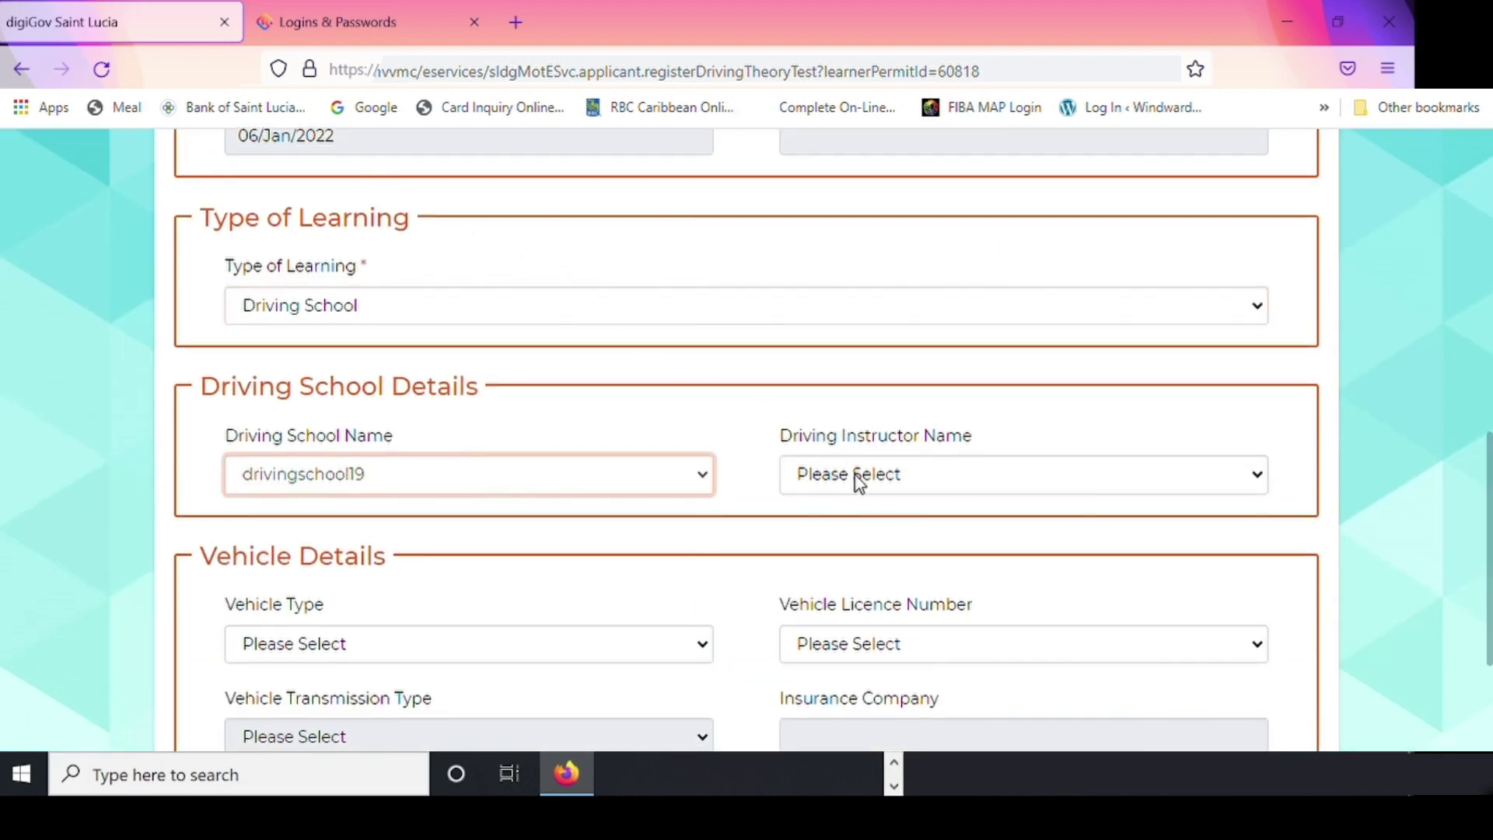
click(890, 478)
key(Down)
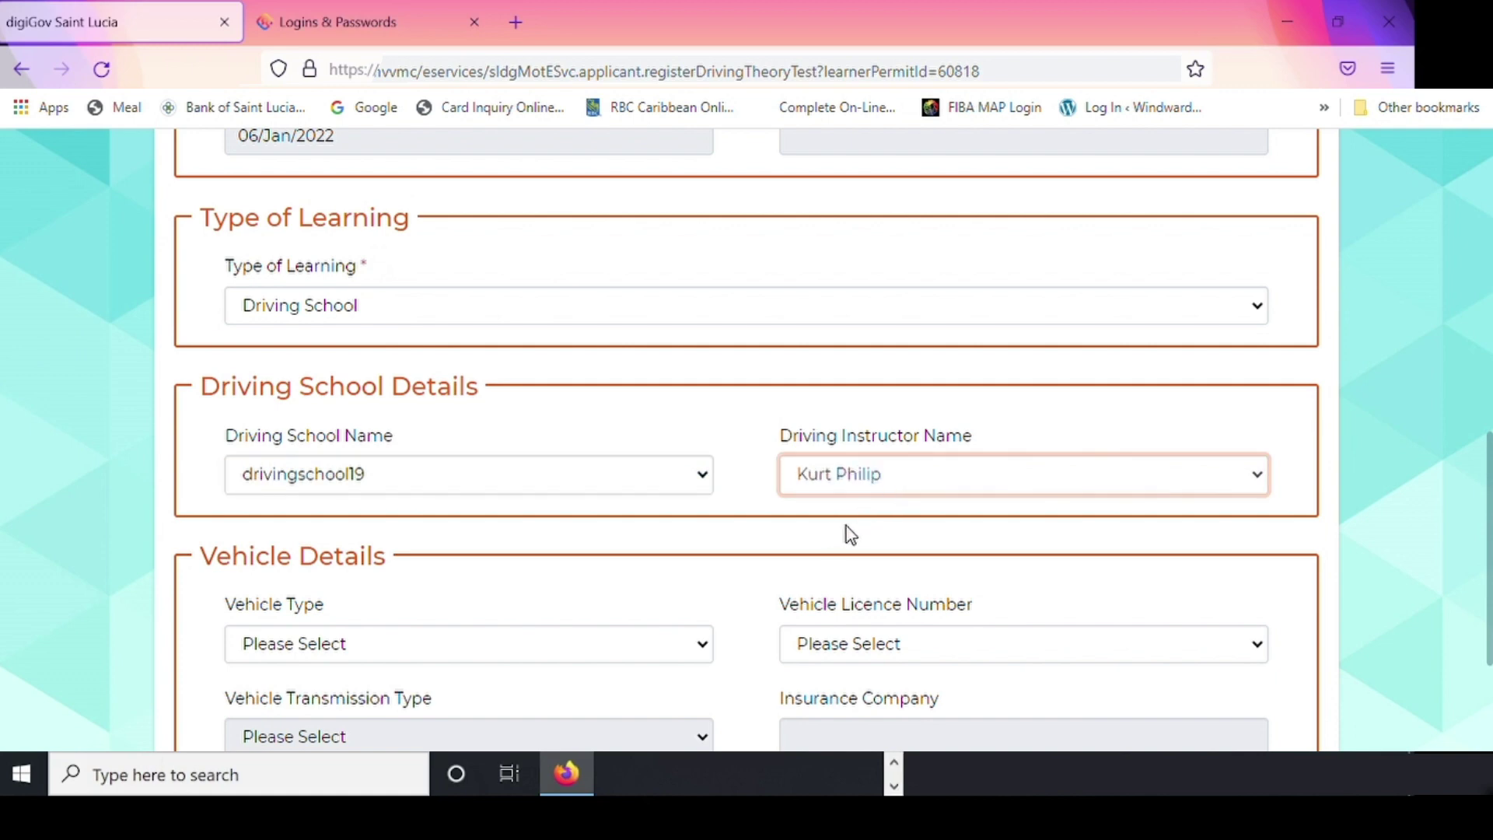
scroll(832, 525, down, 1)
- Set the vehicle to MOTOR CYCLE with licence A341 and continue
click(688, 531)
key(Down)
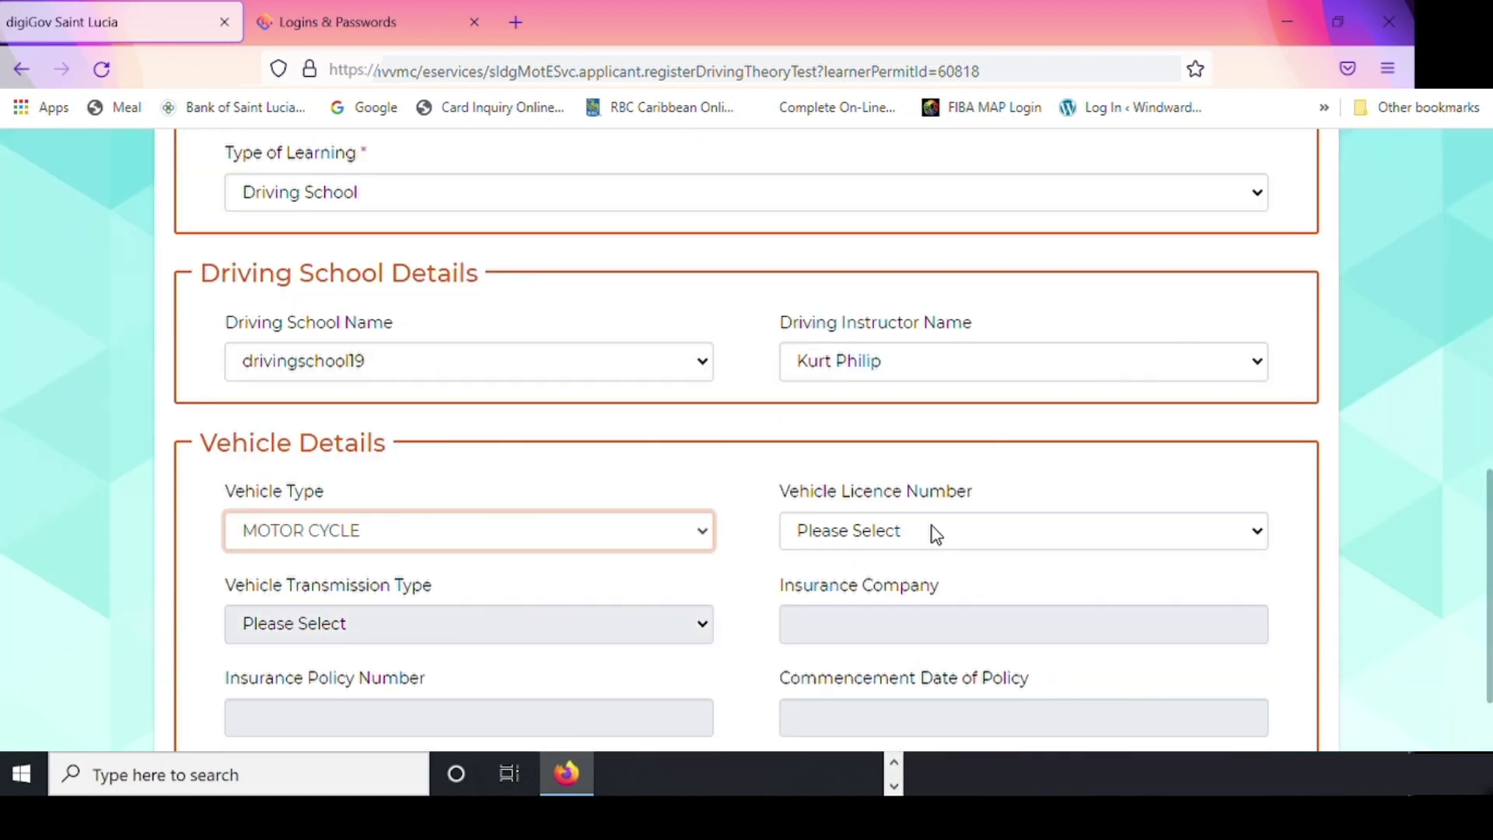
click(933, 531)
key(Down)
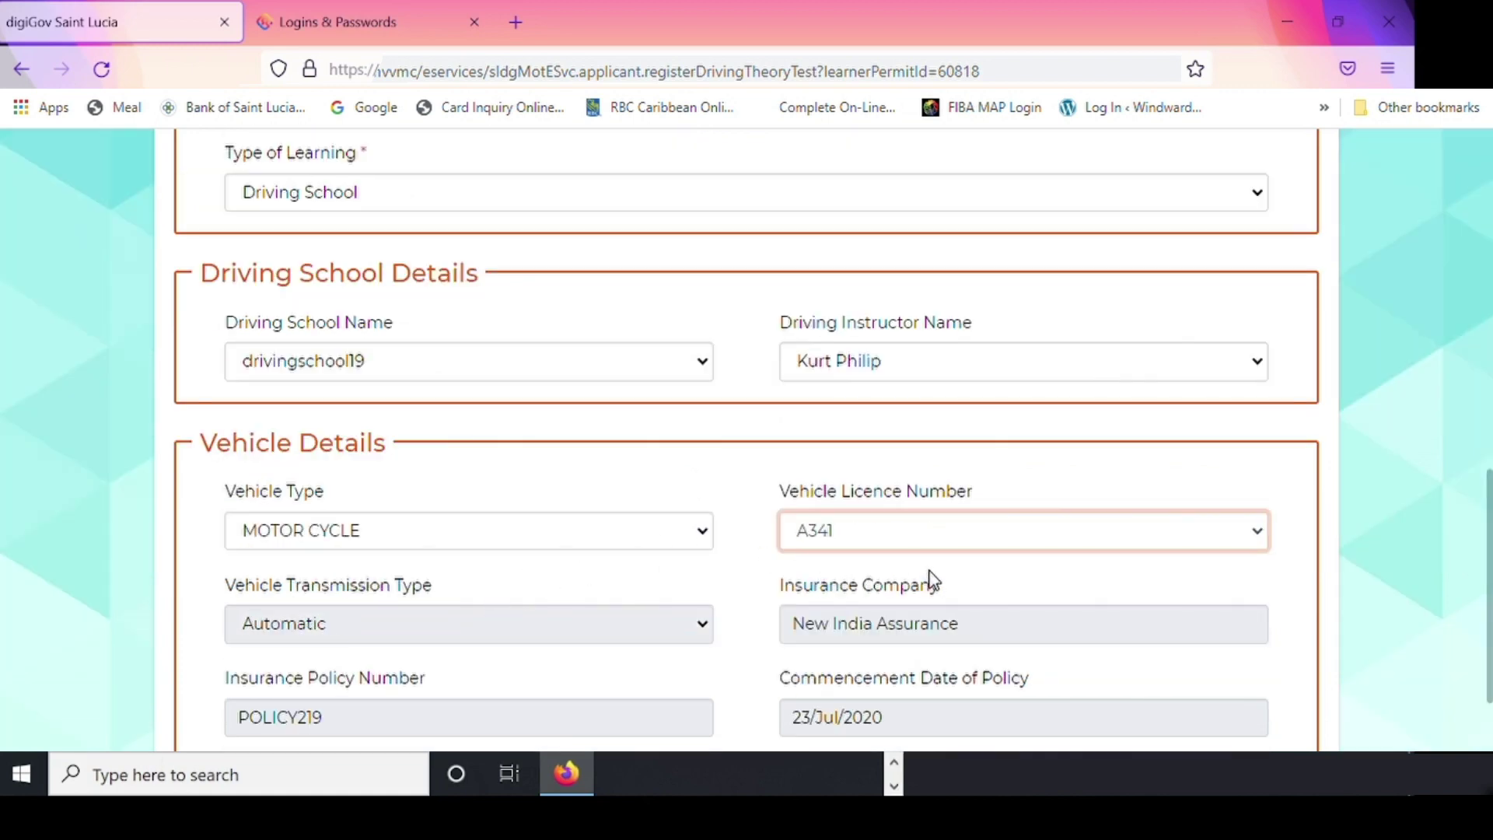
scroll(958, 652, down, 2)
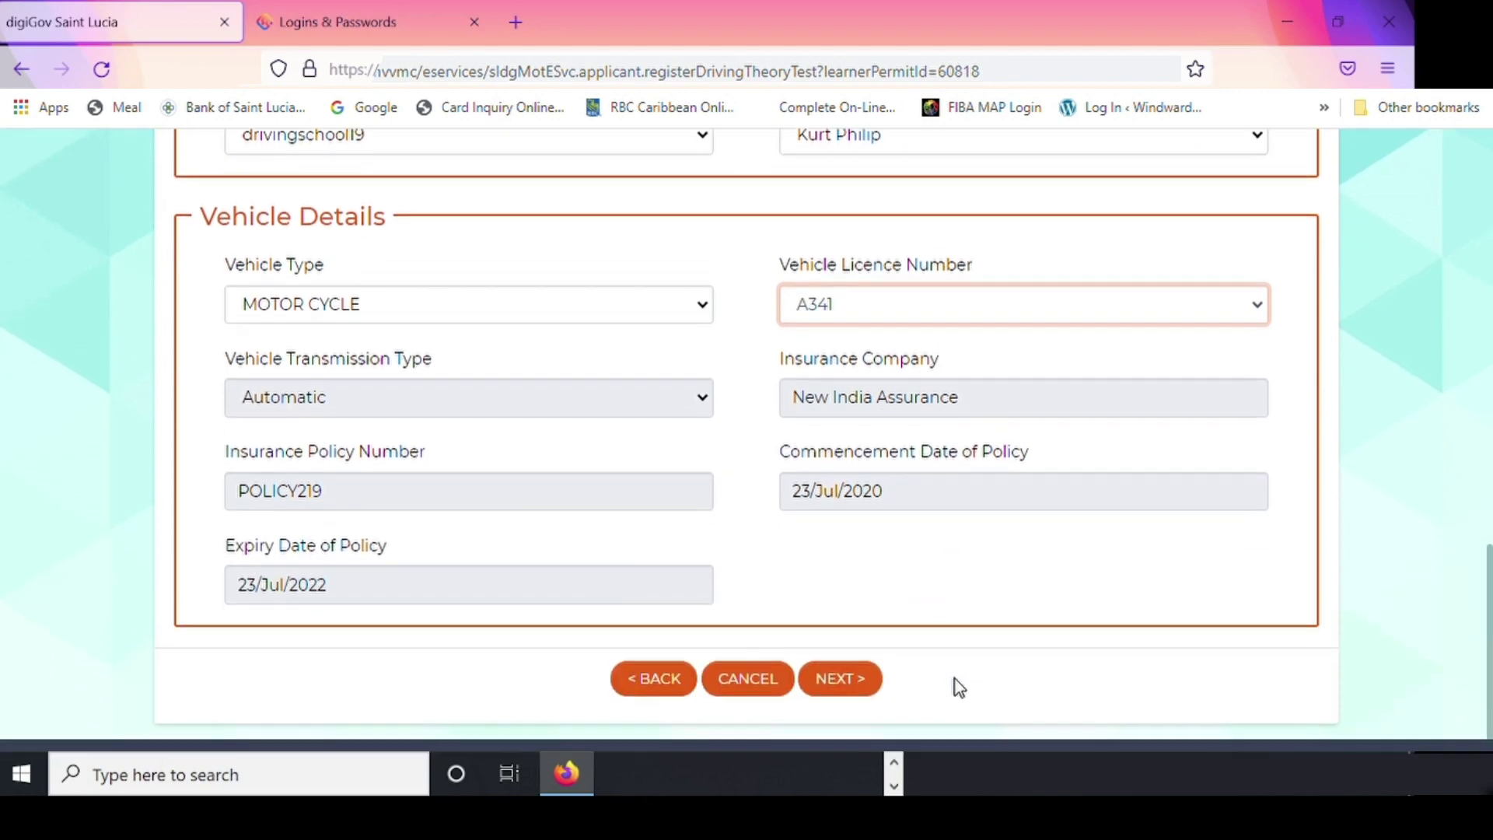
click(842, 685)
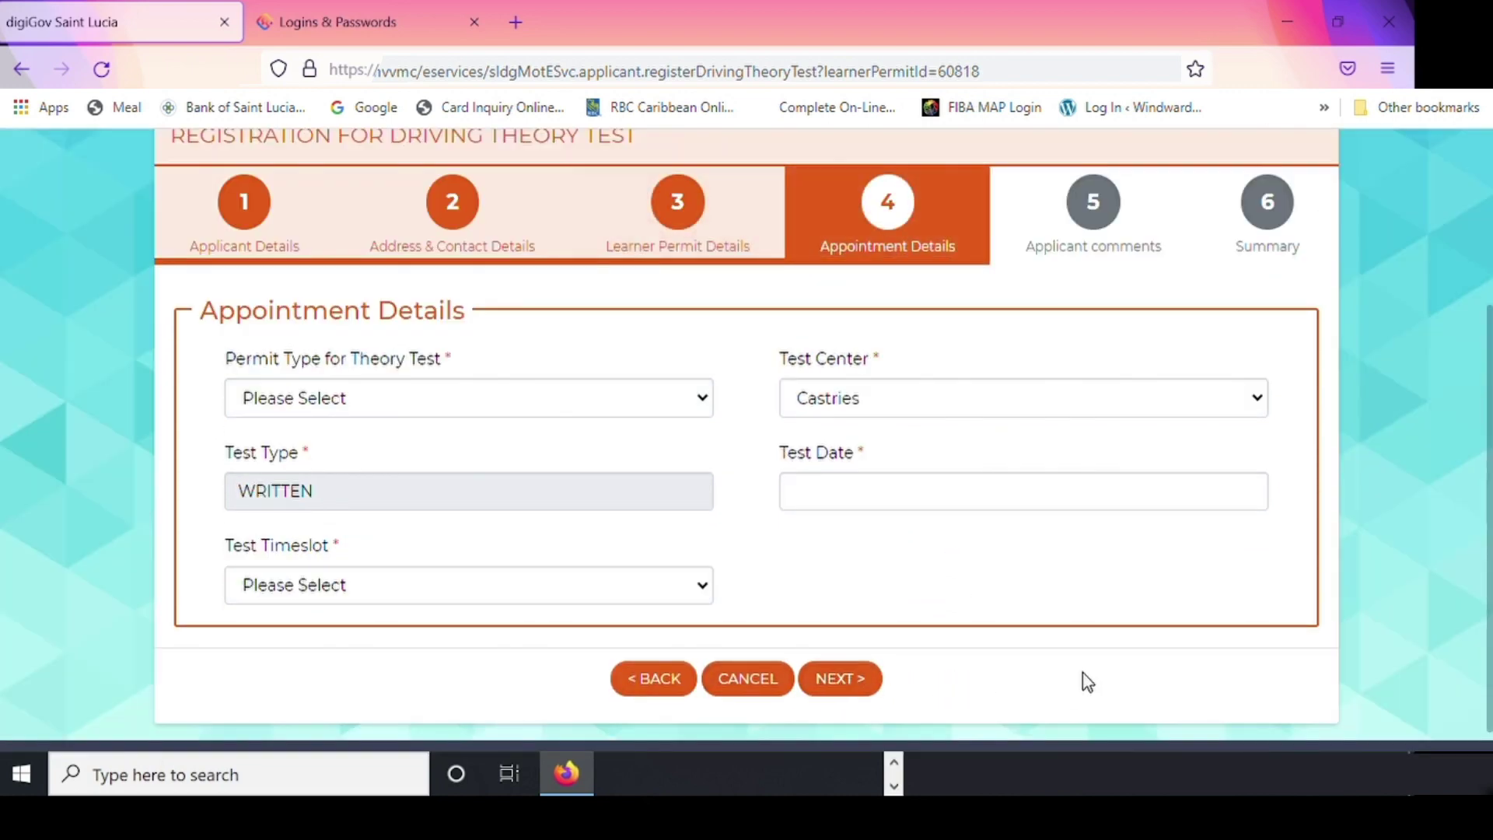
- Choose permit type Car and keep Castries as the test centre
click(630, 399)
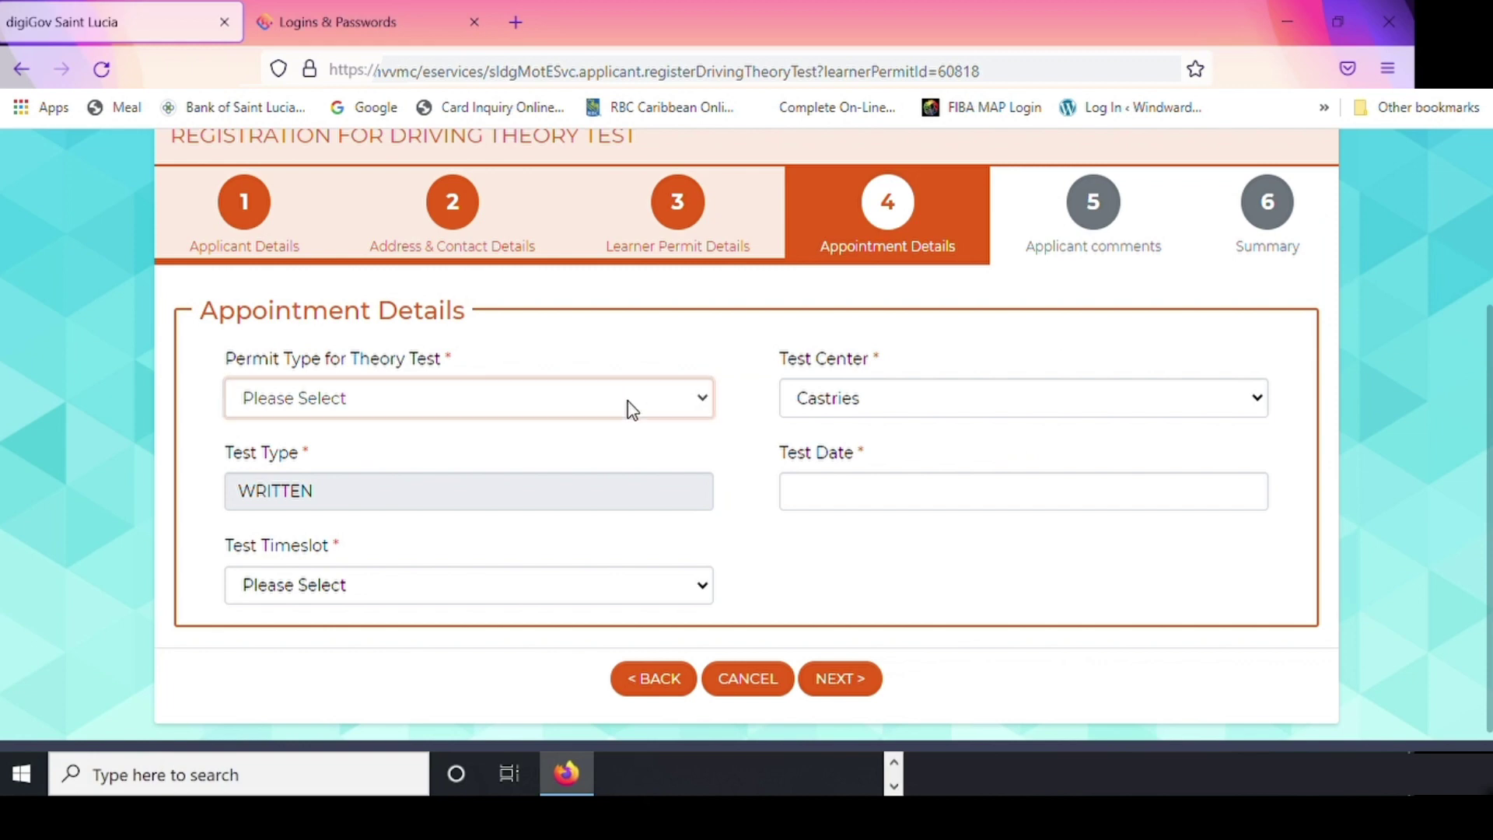
click(531, 455)
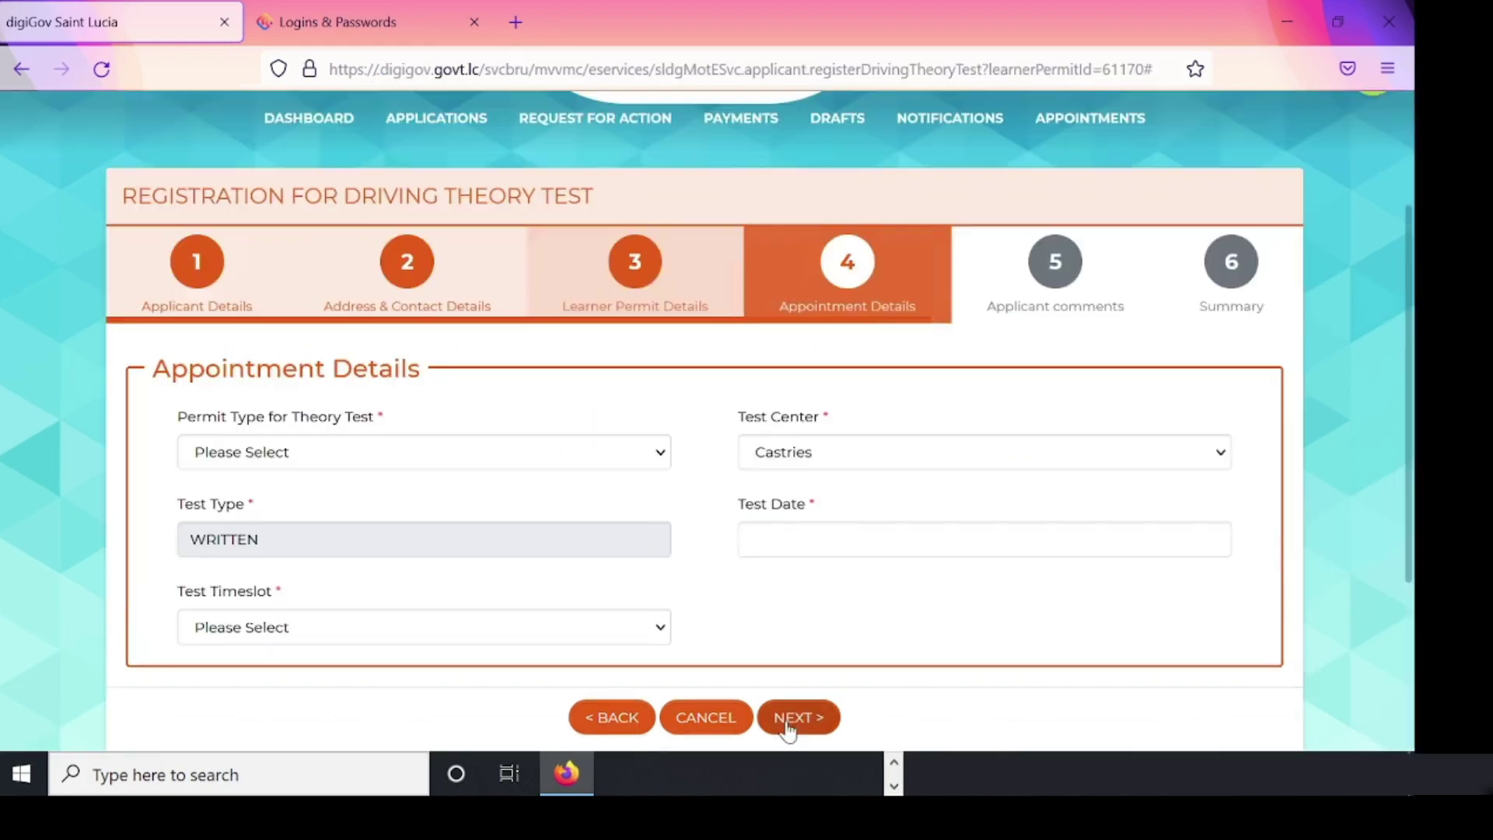
click(662, 454)
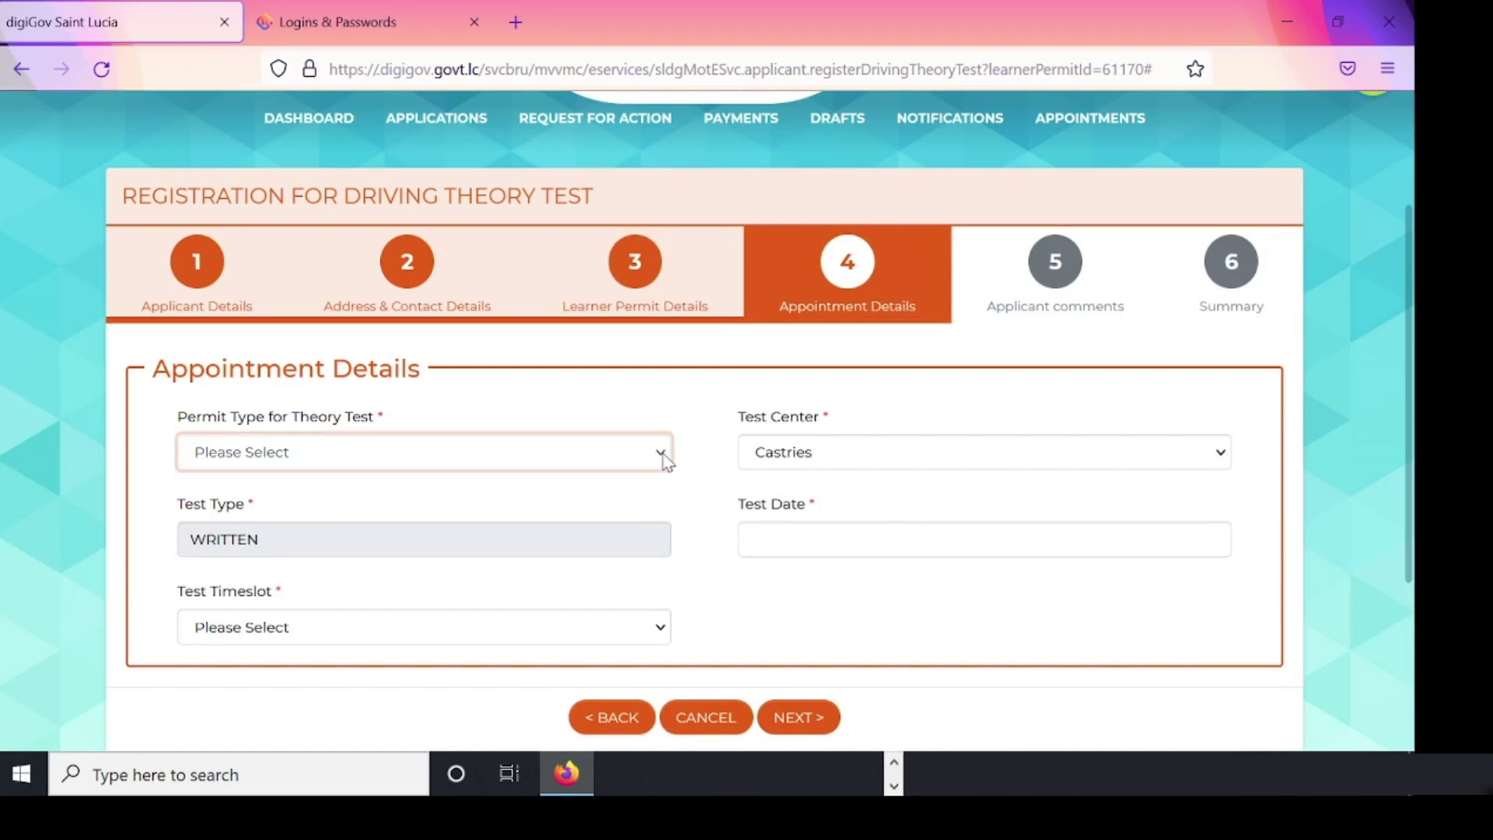
click(662, 453)
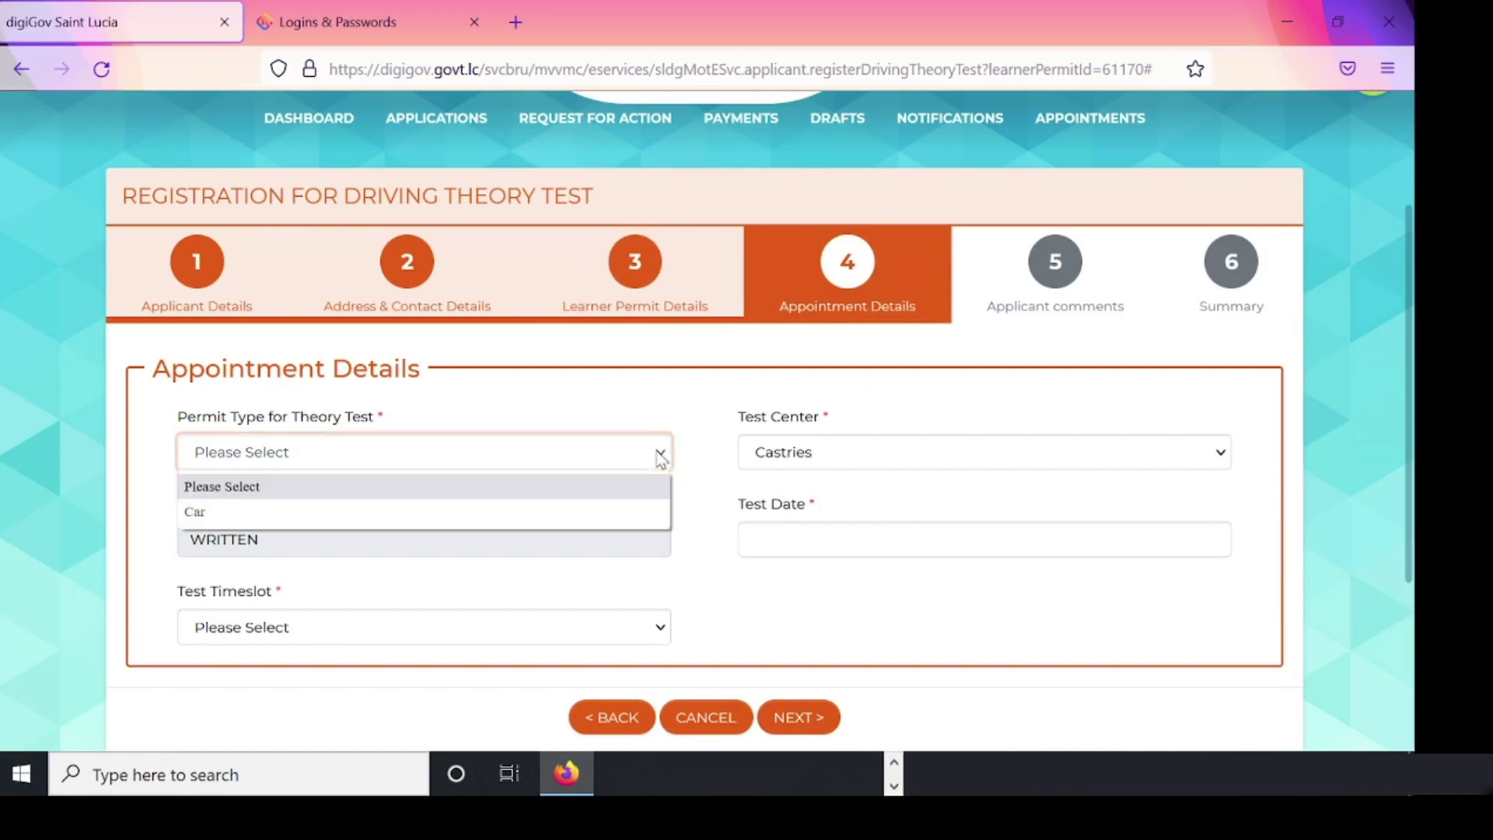
click(585, 509)
click(865, 452)
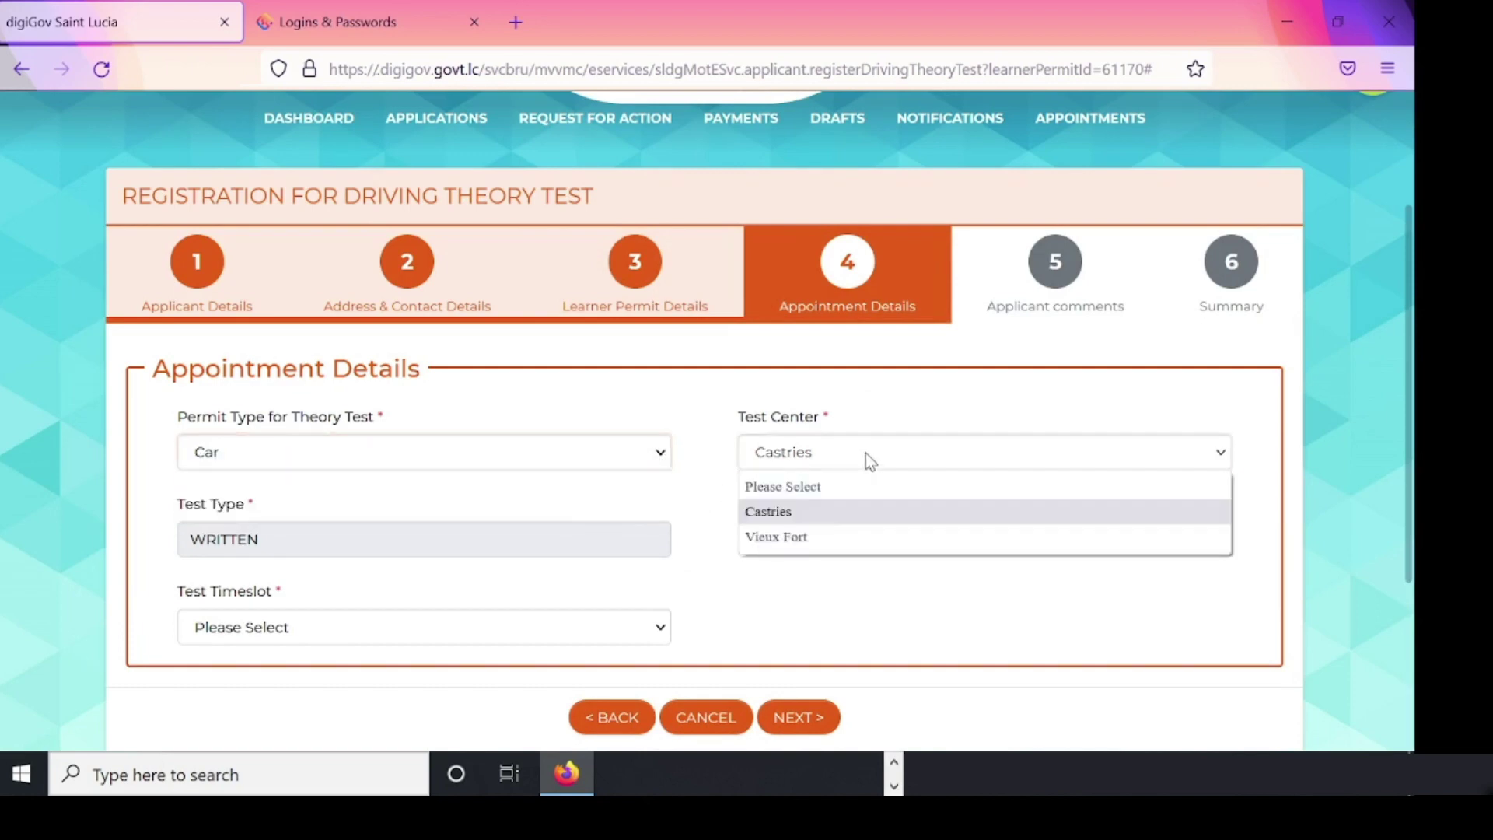
click(817, 510)
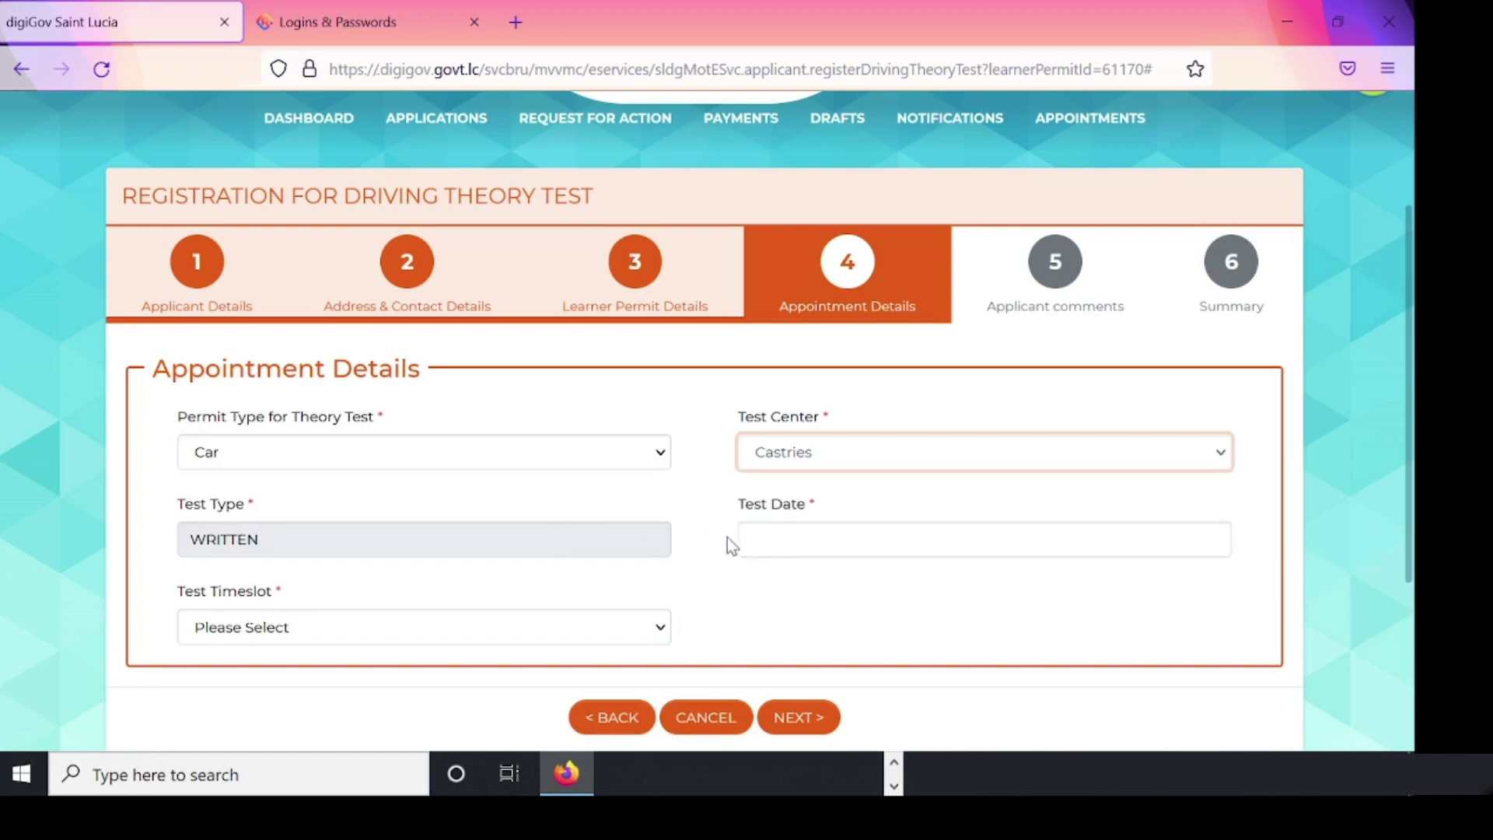
- Book the test for 27 Aug 2021 in the 09:00-10:00 timeslot
click(770, 537)
click(981, 456)
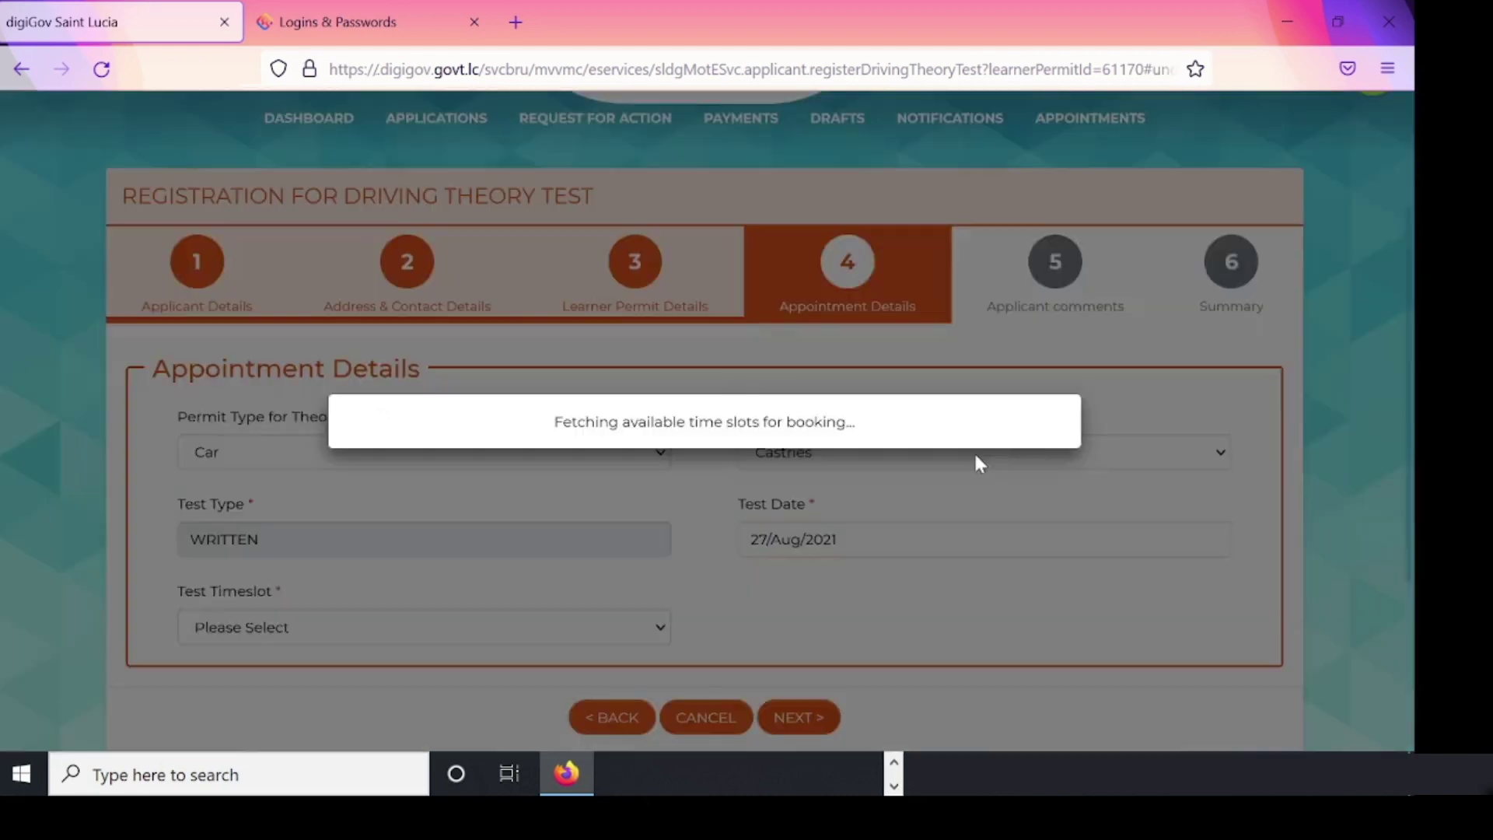
click(659, 628)
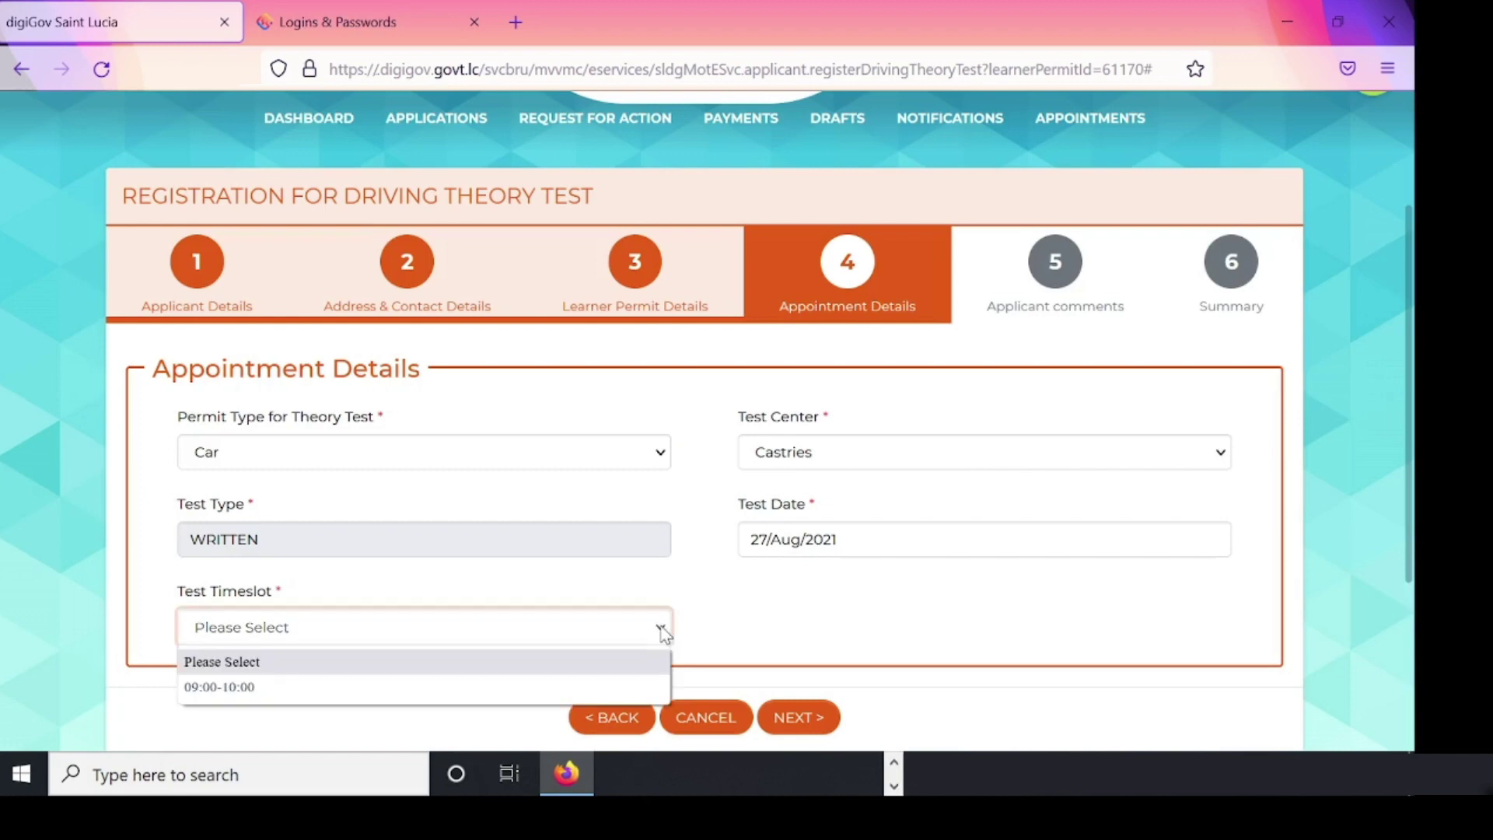
click(517, 691)
scroll(612, 607, down, 2)
- Pass the comments step, review the application summary, and confirm submitting the registration
click(776, 631)
text(g will it)
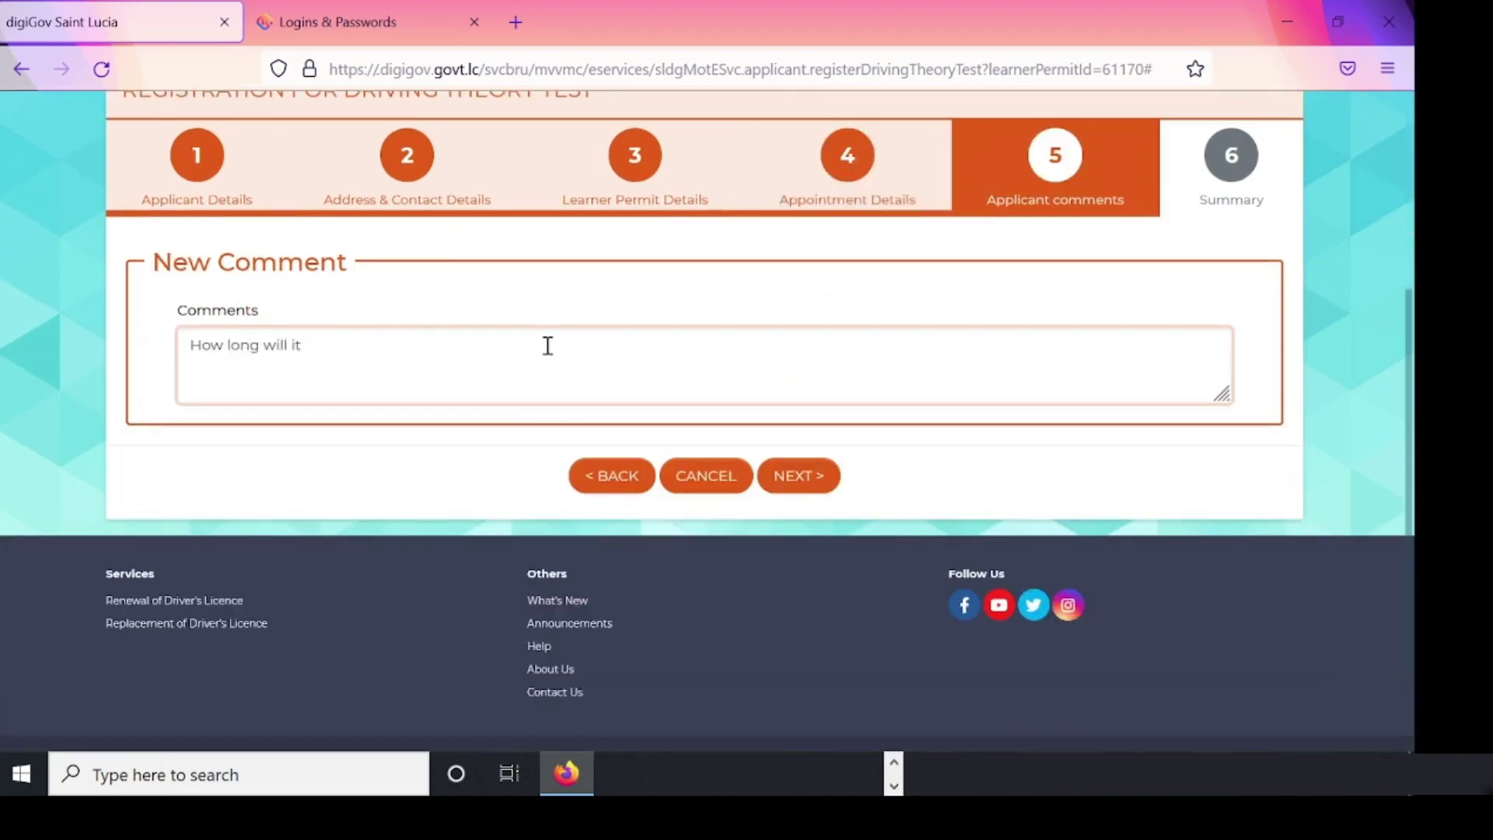
text( take to get my results?)
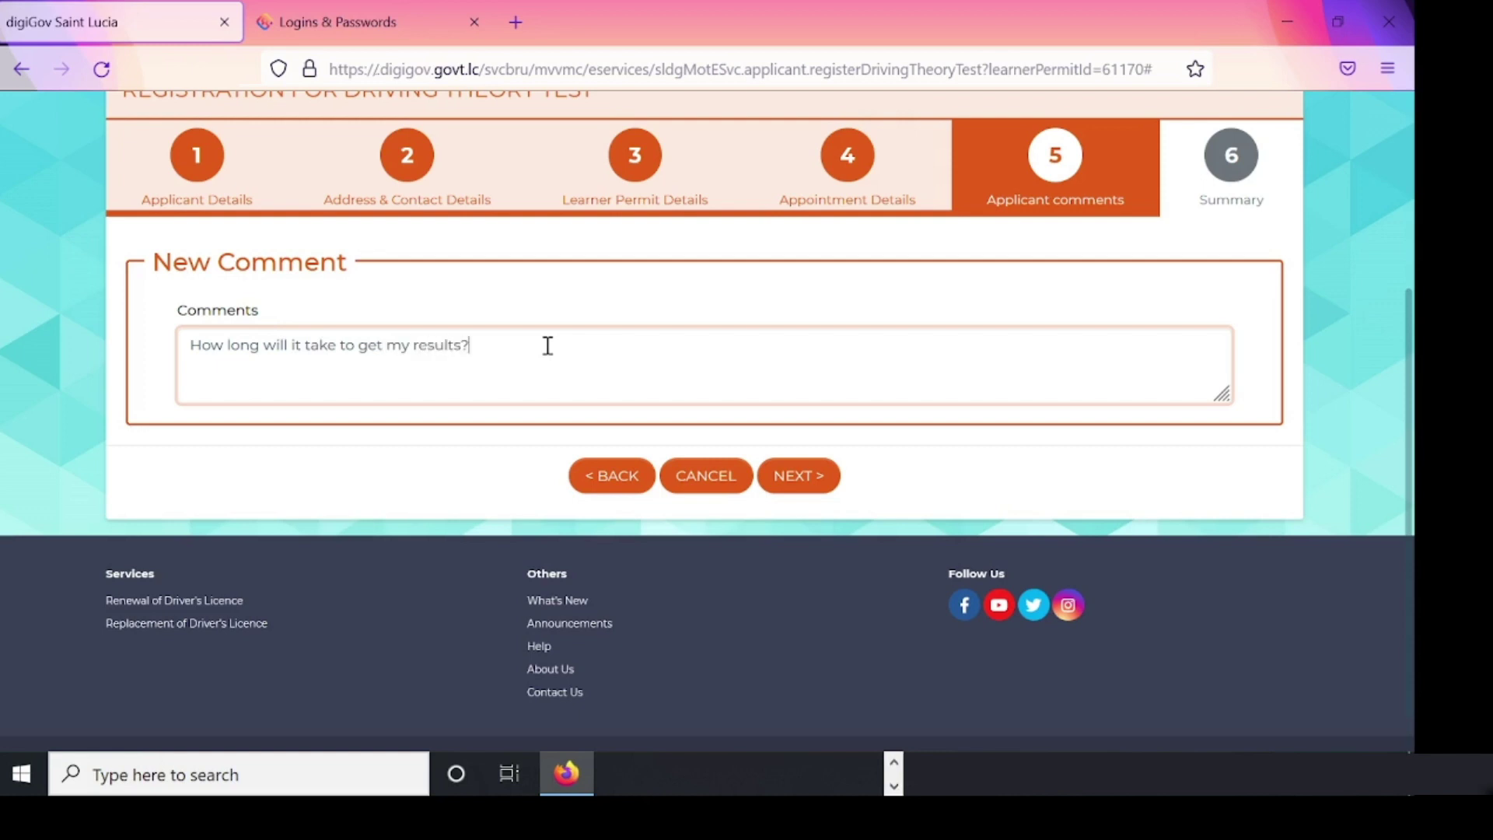
click(799, 475)
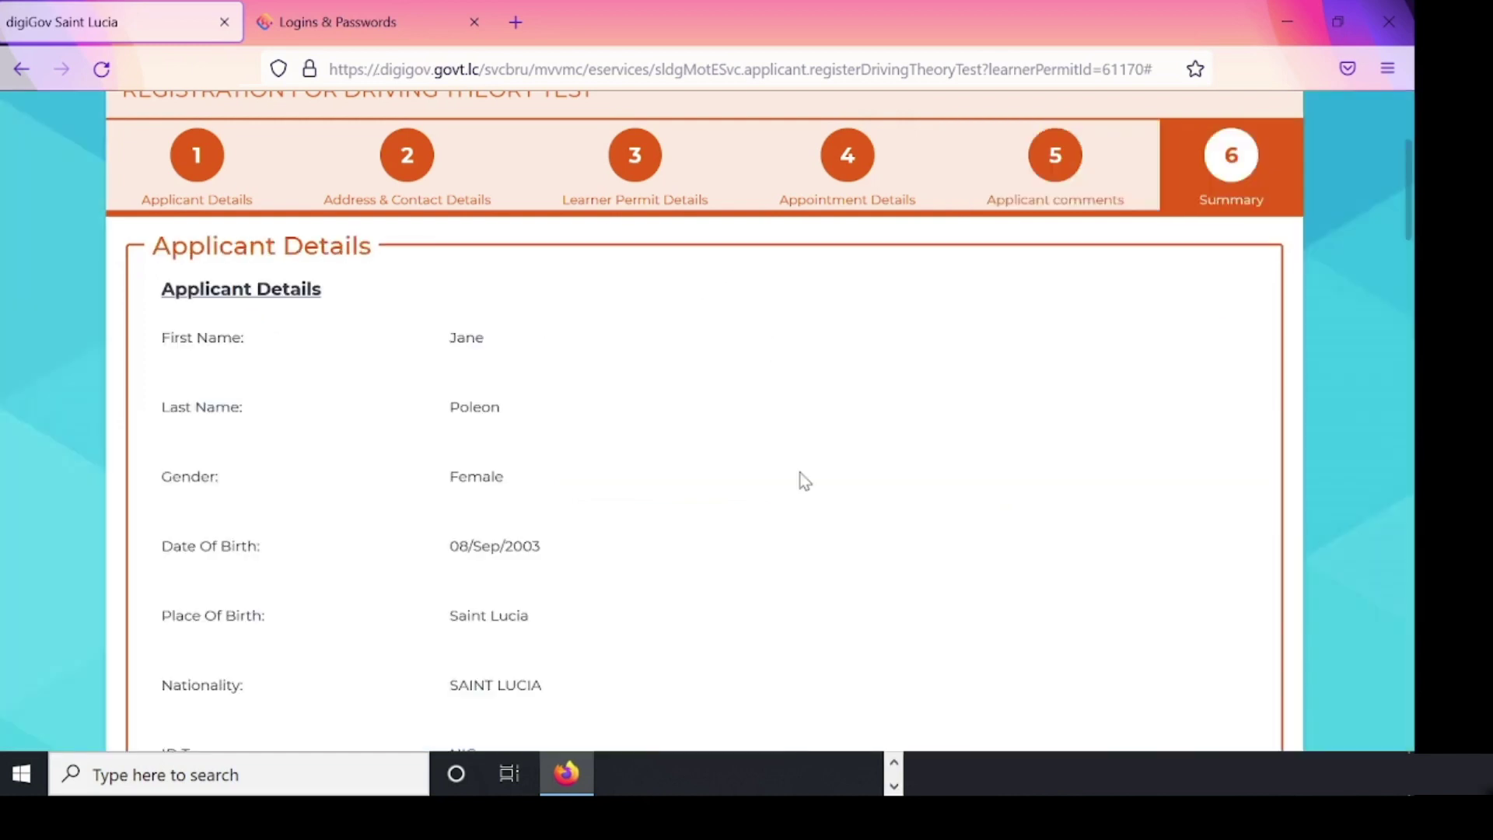
scroll(798, 473, down, 2)
scroll(799, 472, down, 2)
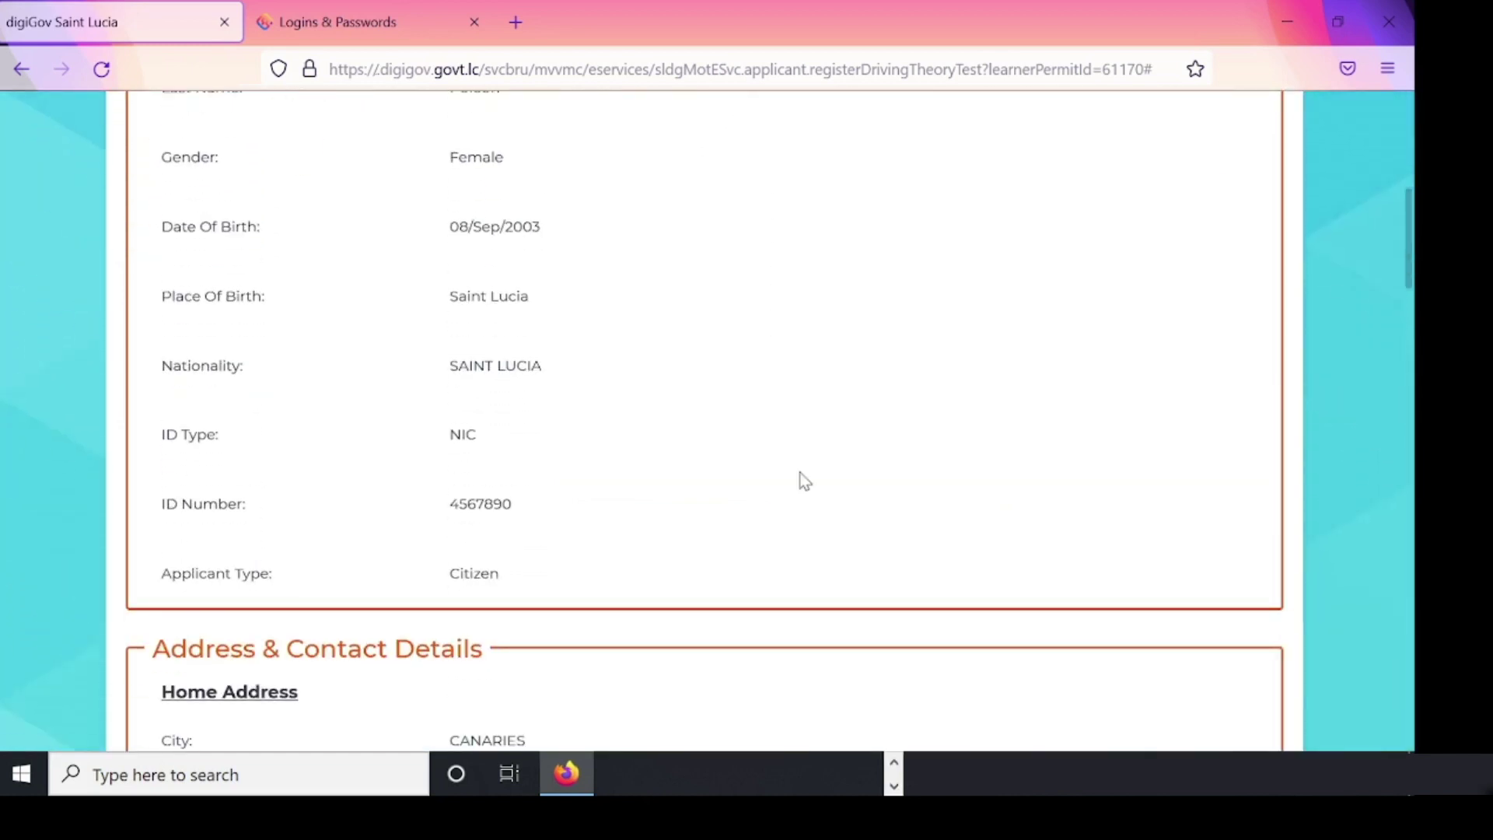
scroll(799, 473, down, 1)
scroll(798, 472, down, 1)
scroll(799, 472, down, 1)
scroll(800, 473, down, 2)
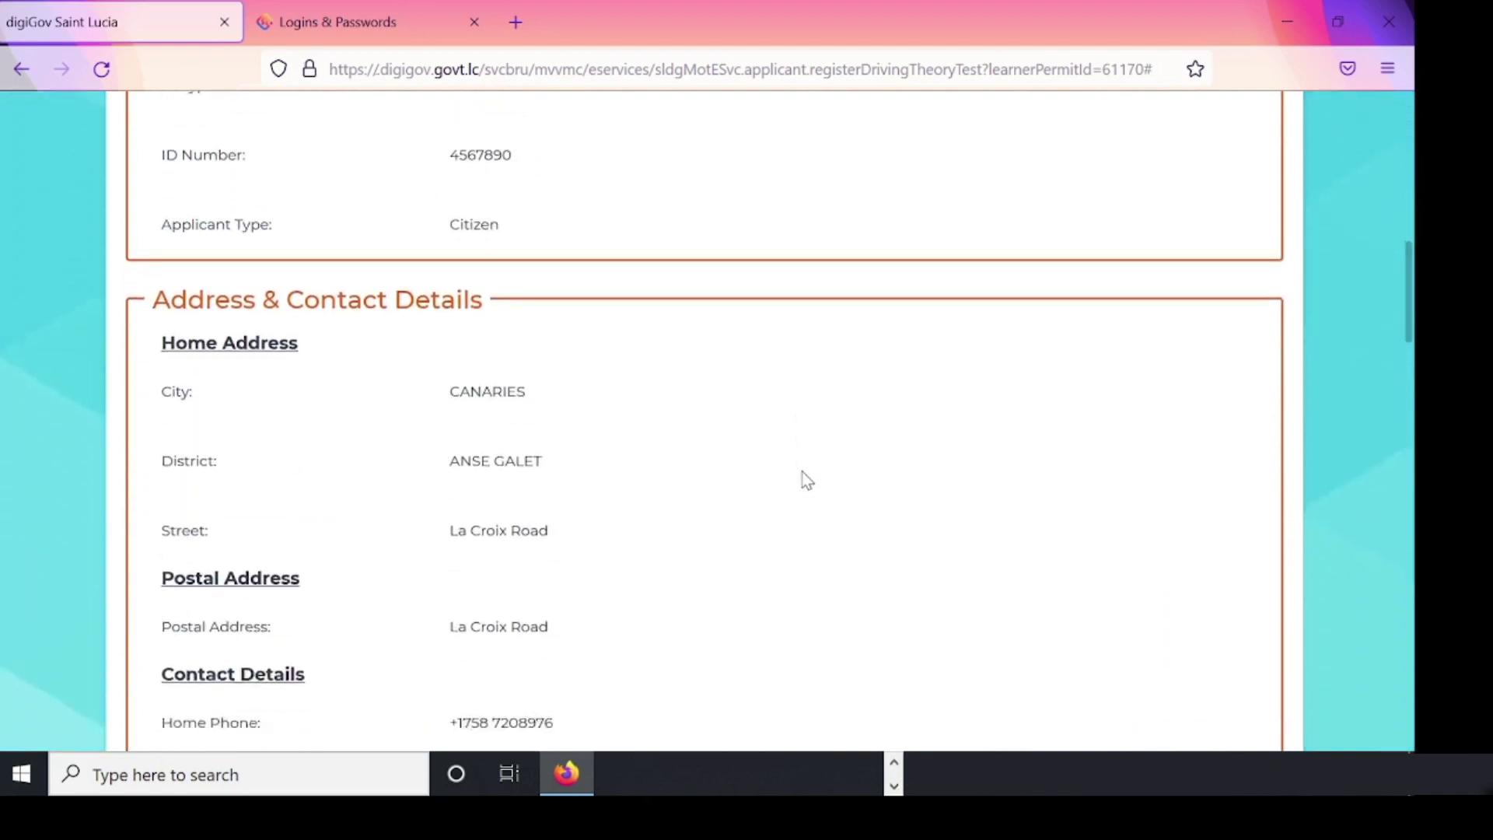
scroll(806, 479, down, 2)
scroll(805, 479, down, 1)
scroll(805, 478, down, 1)
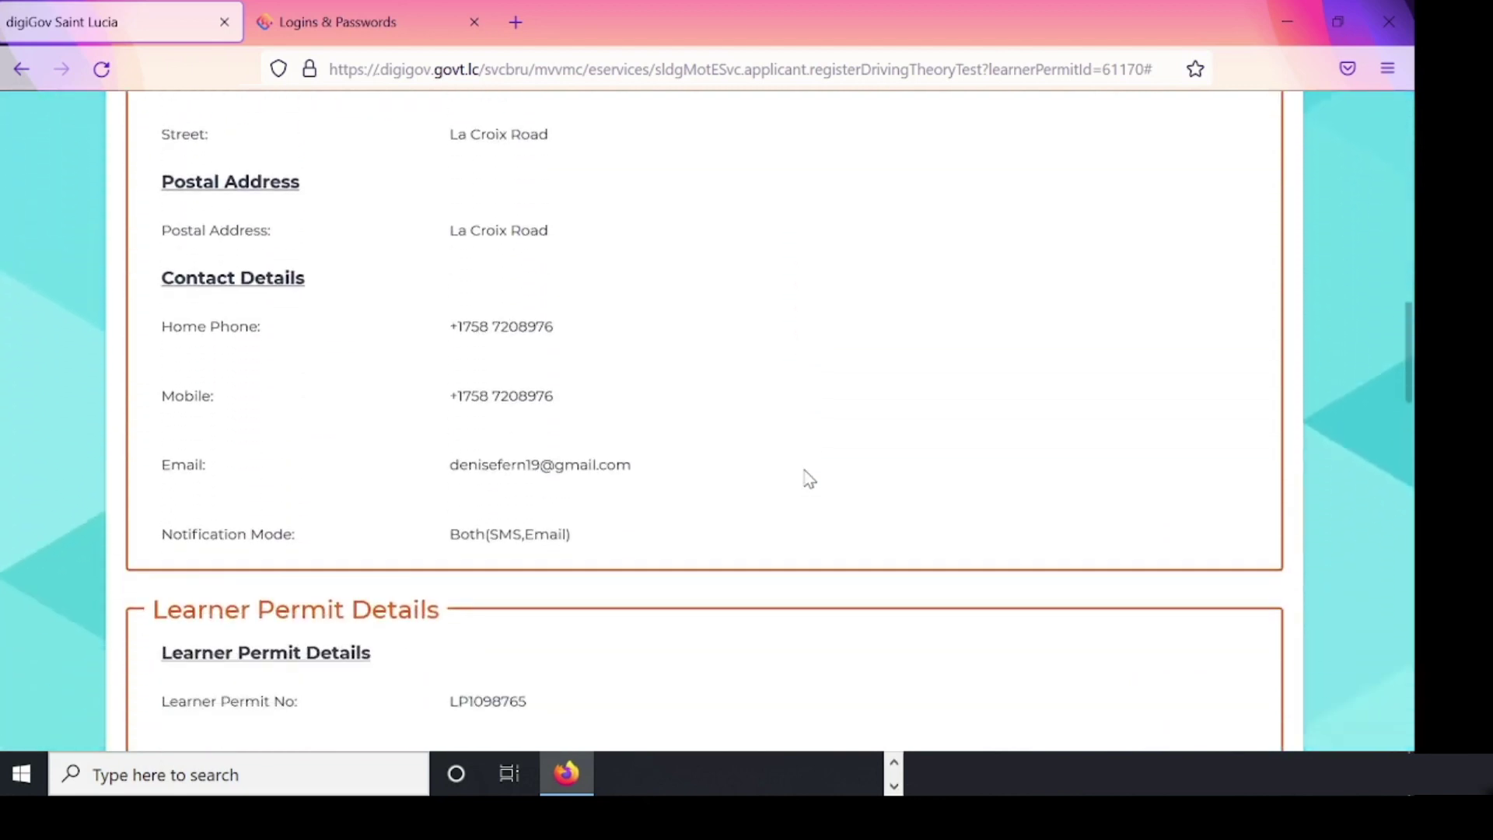
scroll(806, 479, down, 1)
scroll(804, 478, down, 1)
scroll(805, 479, down, 1)
scroll(805, 478, down, 1)
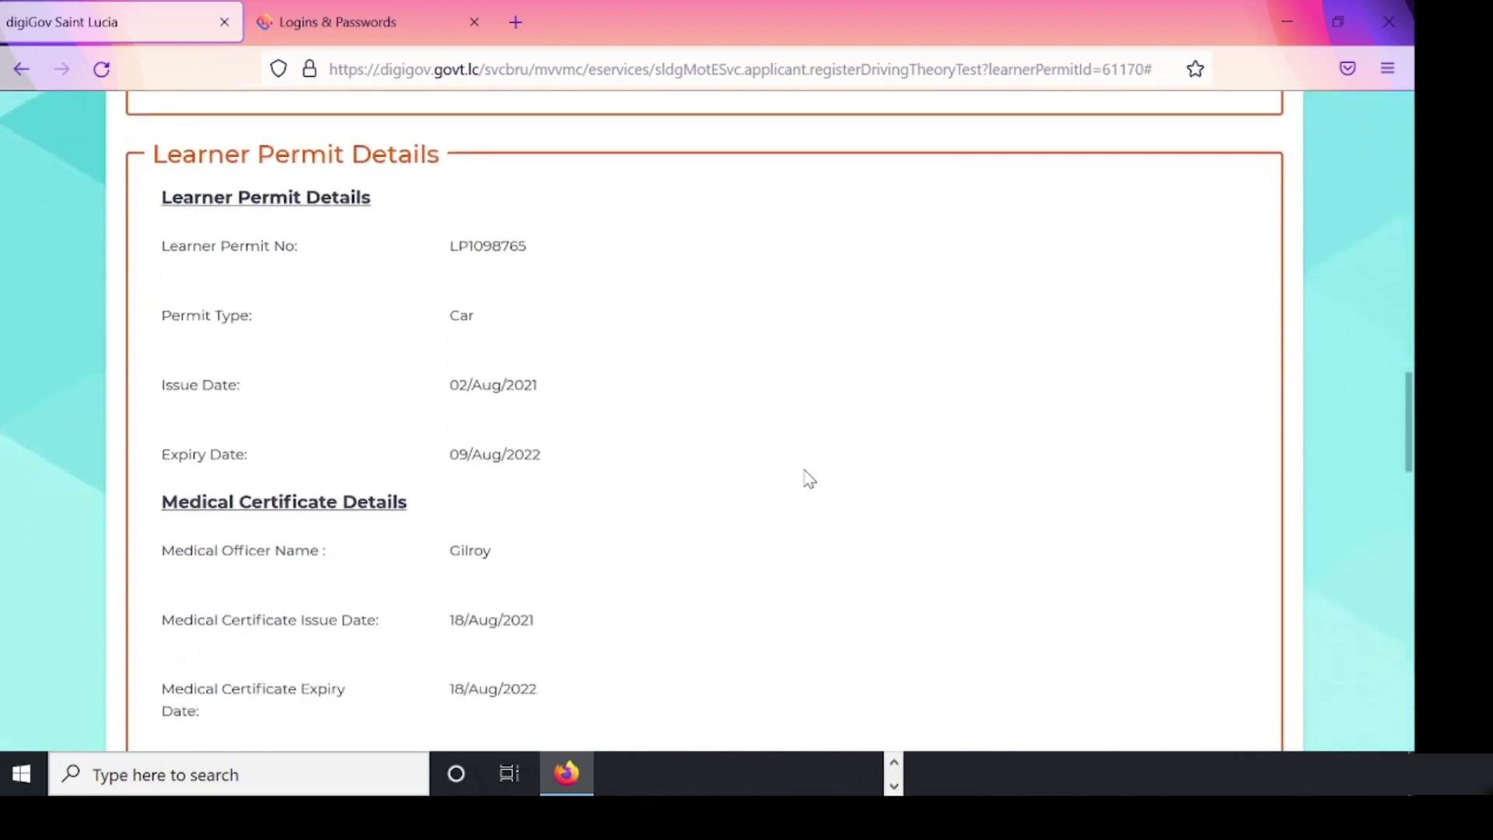
scroll(808, 478, down, 1)
scroll(809, 478, down, 1)
scroll(809, 479, down, 1)
scroll(808, 479, down, 1)
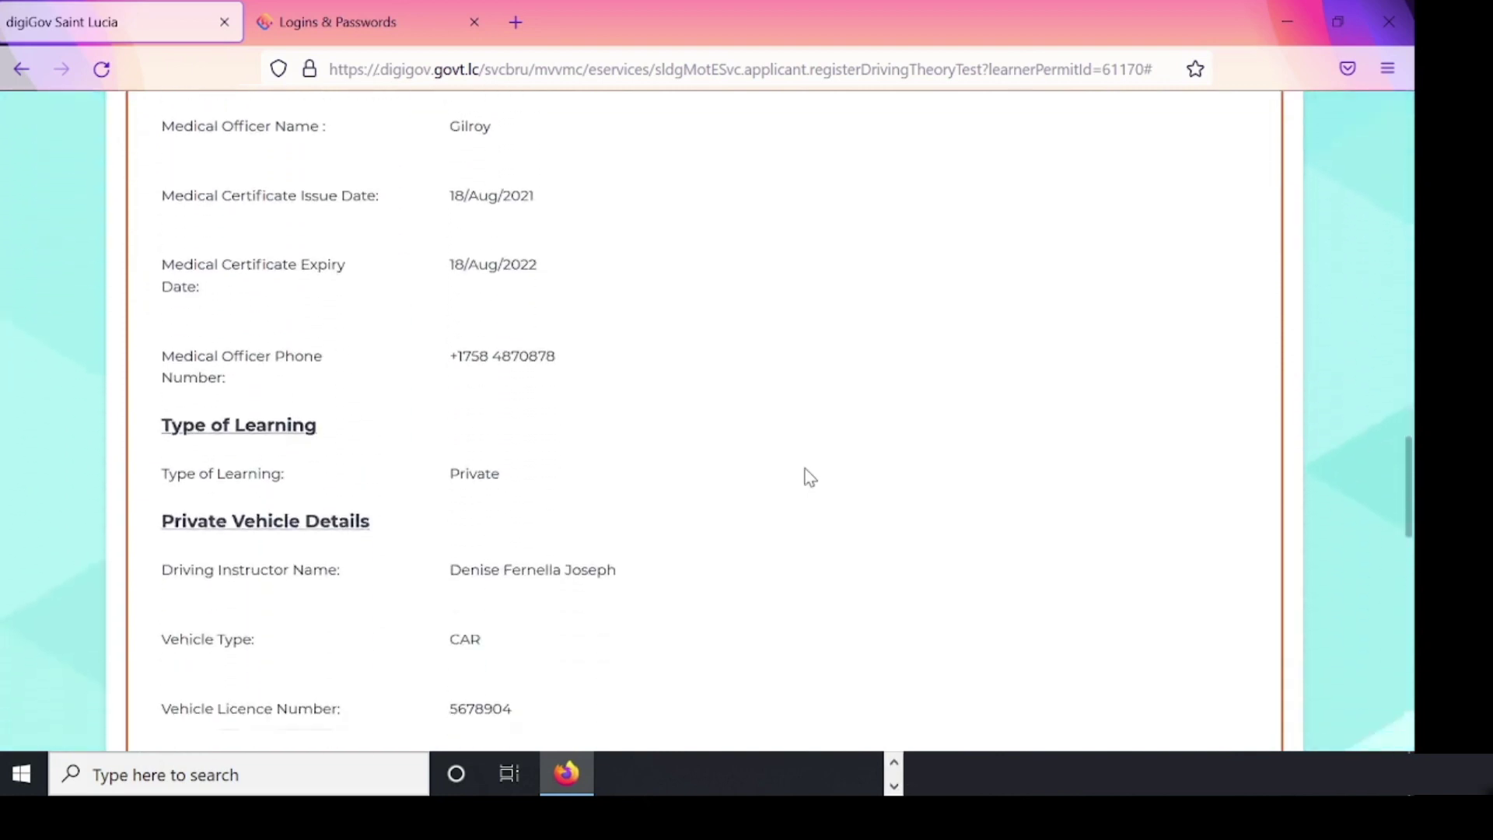
scroll(806, 468, down, 1)
scroll(806, 468, down, 2)
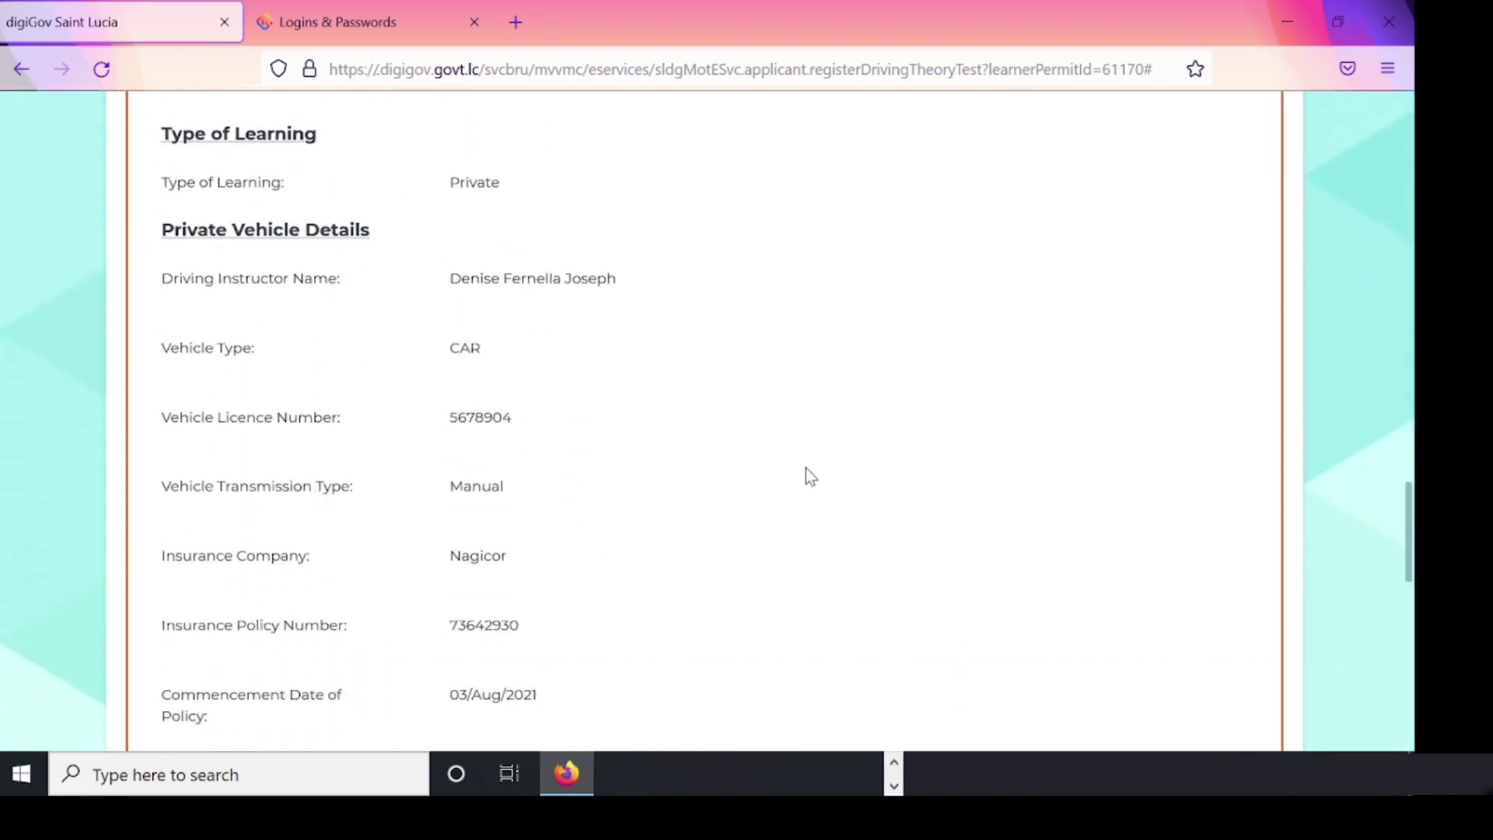
scroll(806, 468, down, 1)
scroll(806, 468, down, 1)
scroll(806, 467, down, 1)
scroll(807, 468, down, 1)
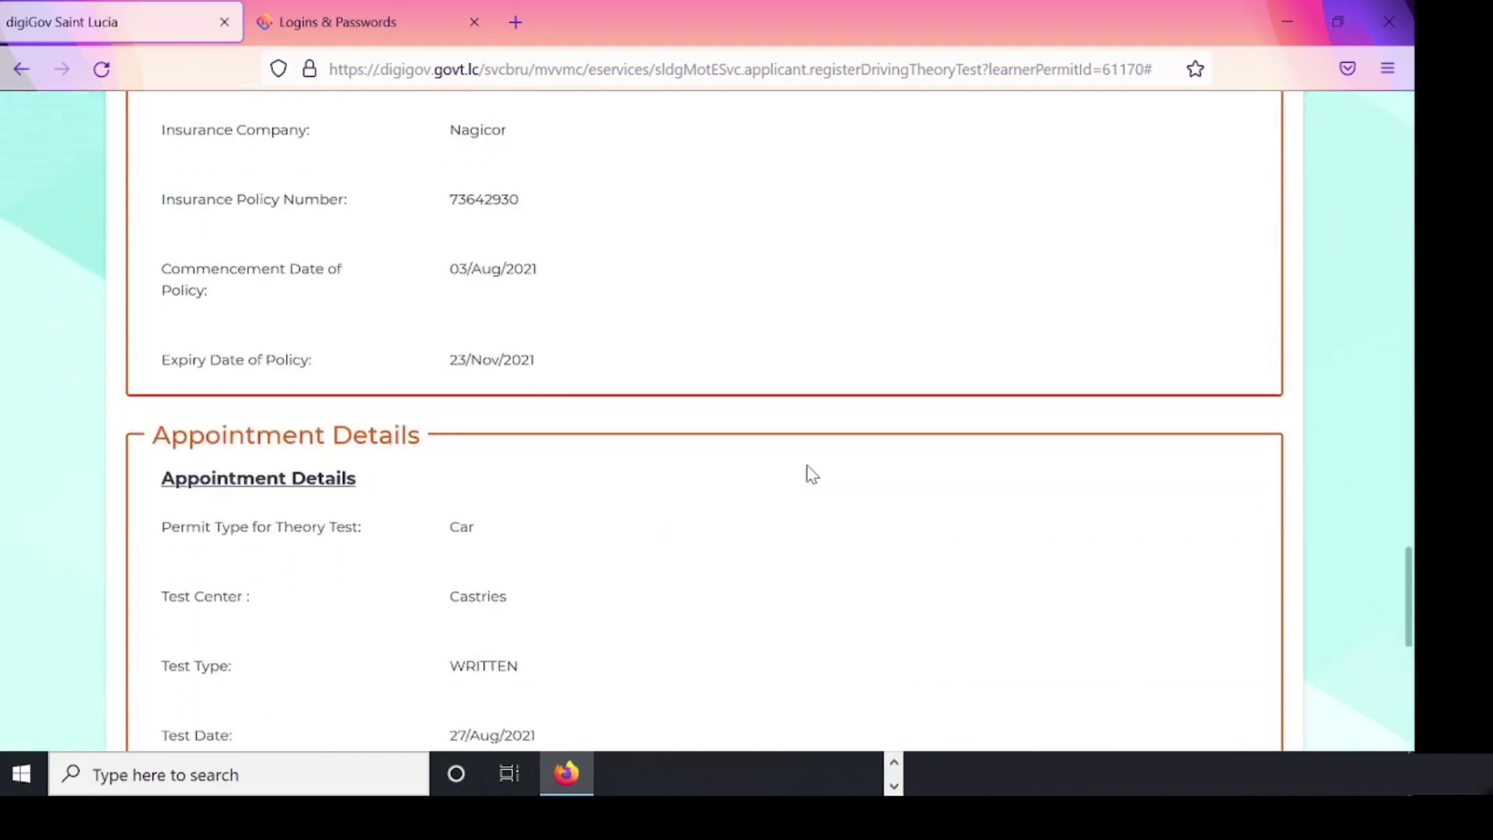
scroll(806, 468, down, 1)
scroll(807, 467, down, 1)
scroll(806, 468, down, 1)
scroll(807, 468, down, 1)
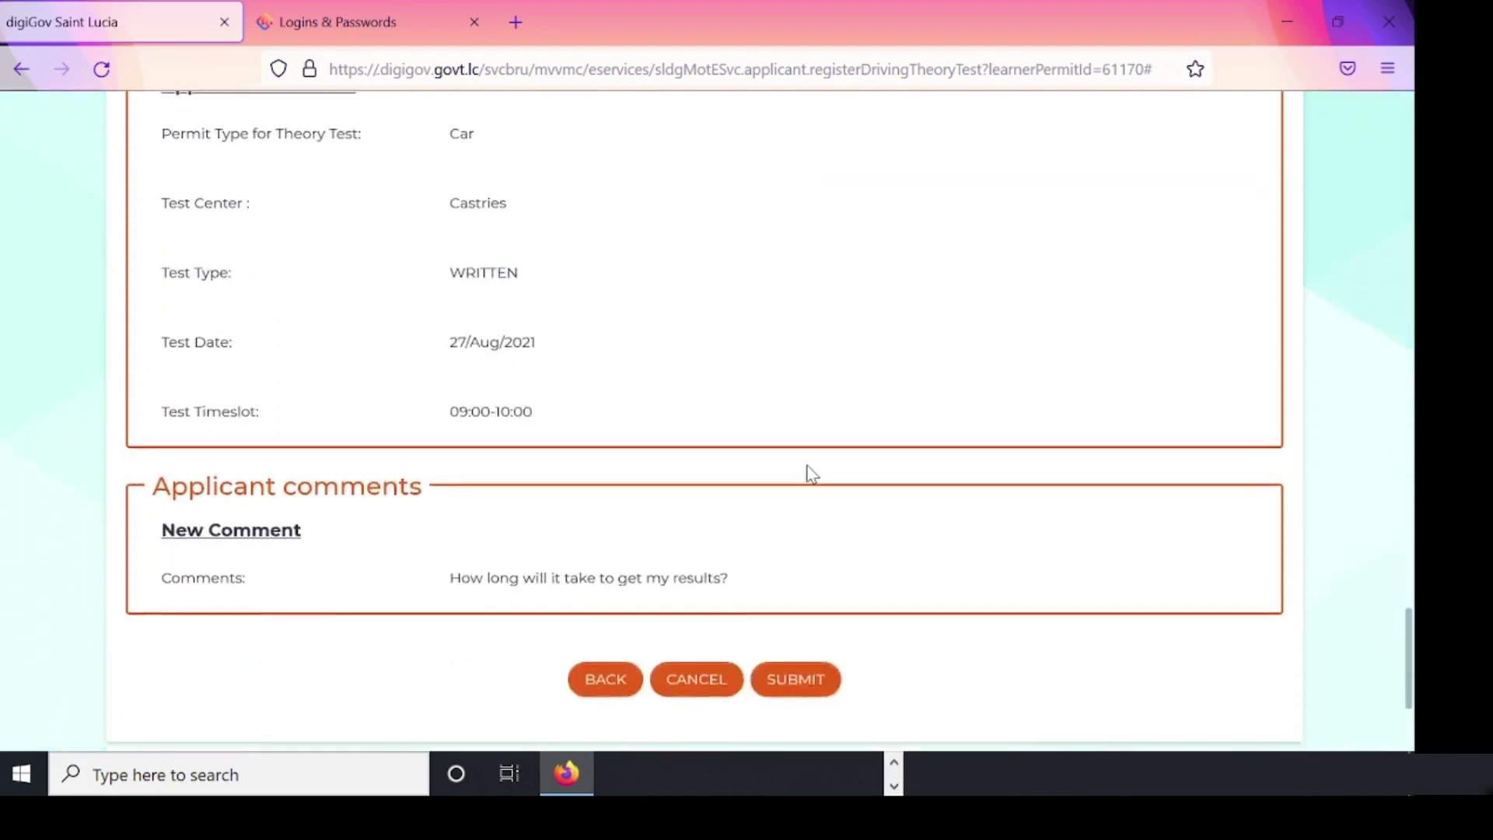
scroll(811, 472, down, 2)
click(795, 540)
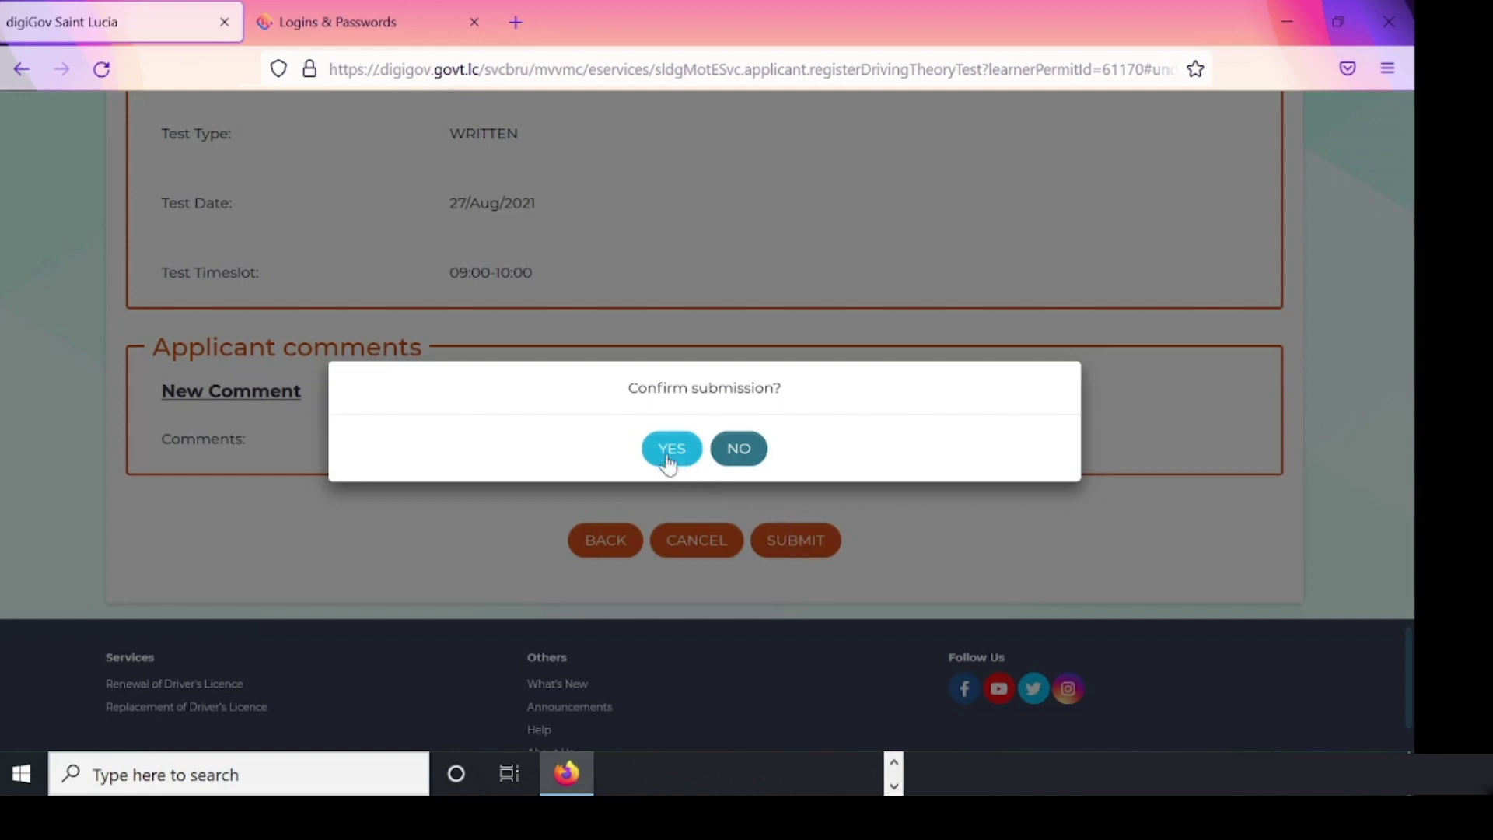
click(668, 446)
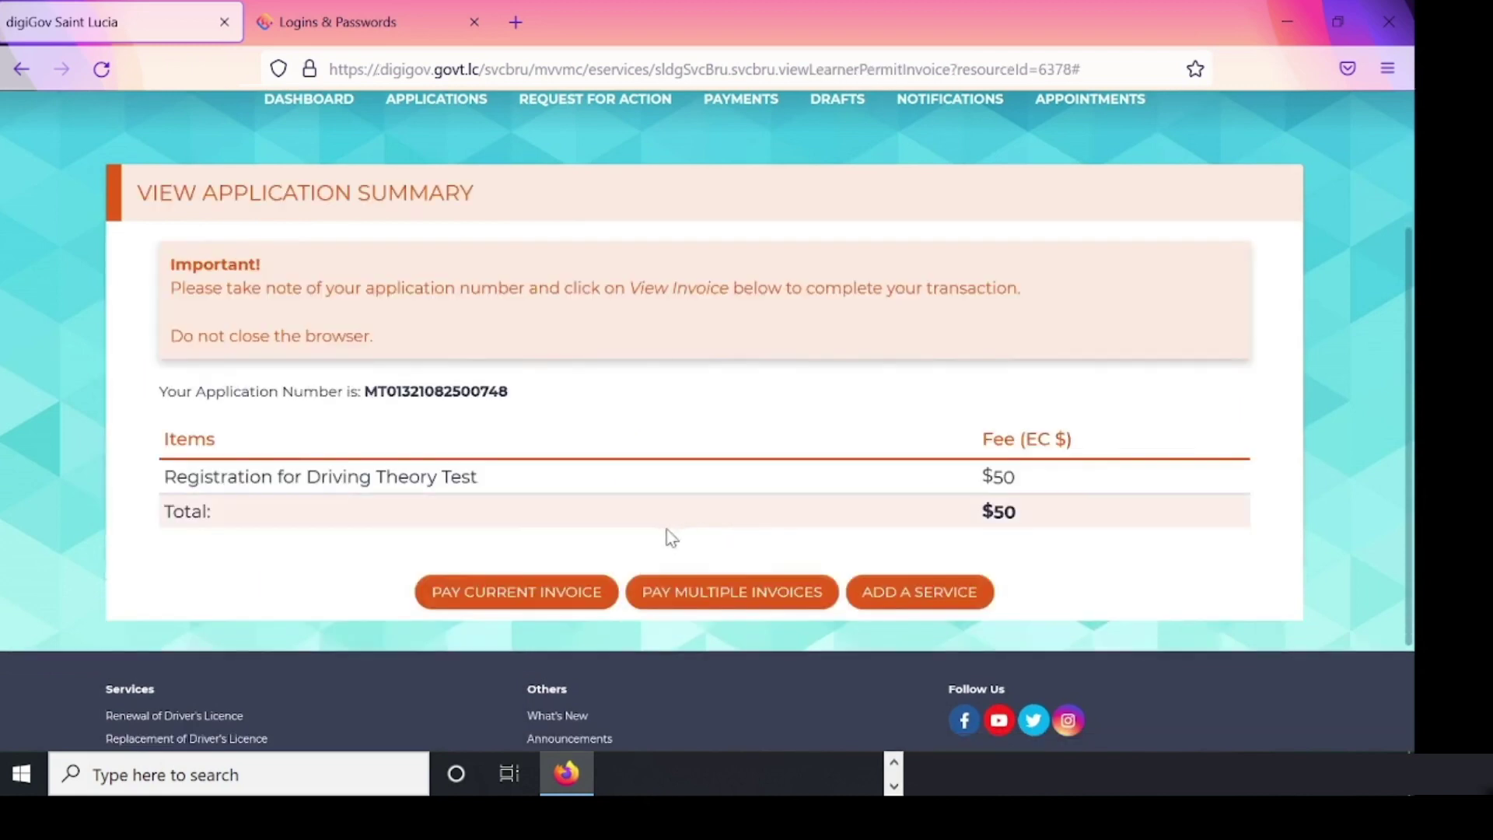
- Choose to pay the current $50 Driving Theory Test invoice
click(549, 598)
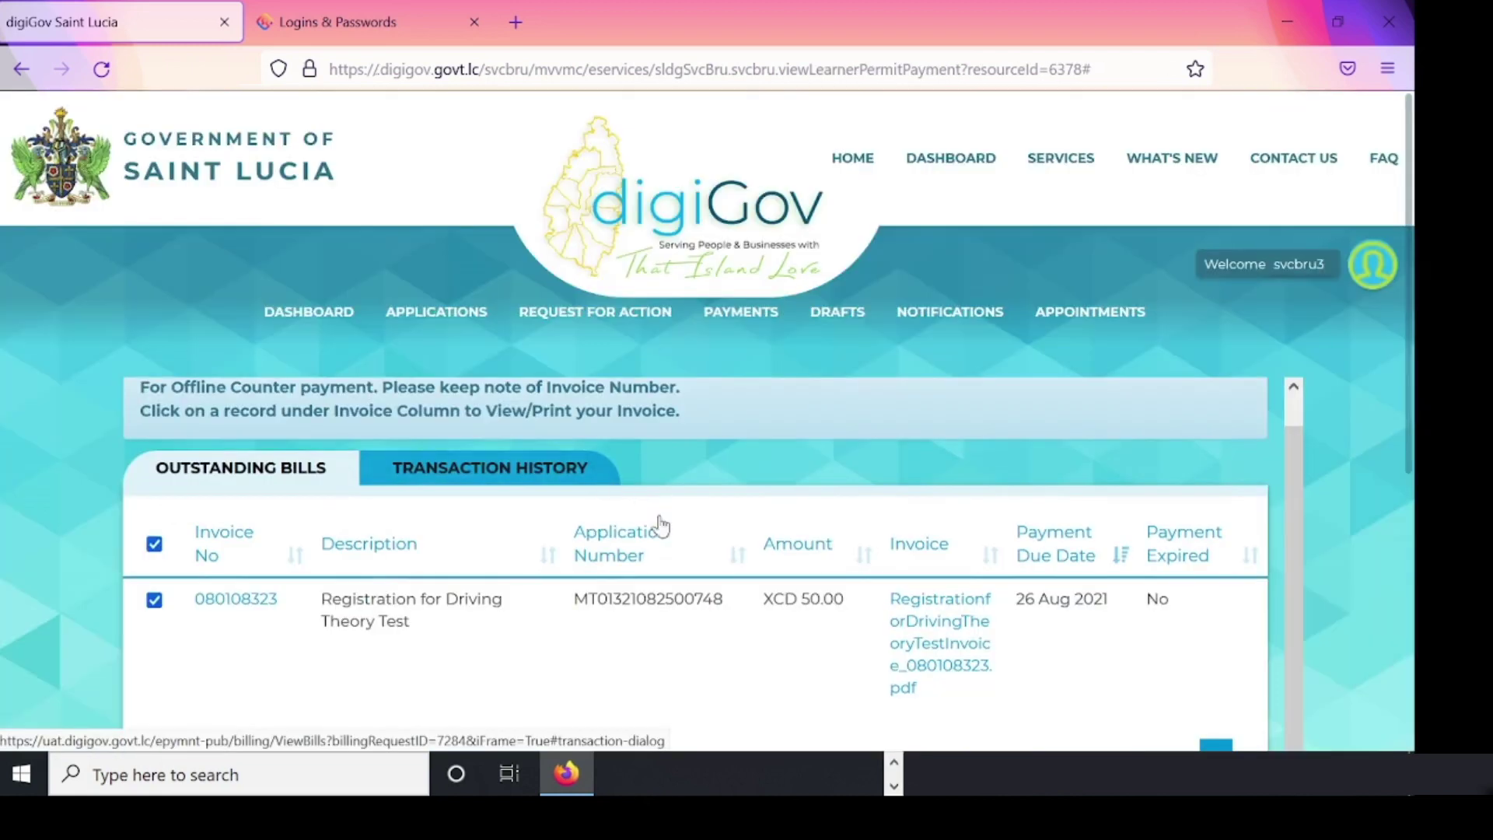
scroll(661, 523, down, 3)
scroll(583, 490, down, 2)
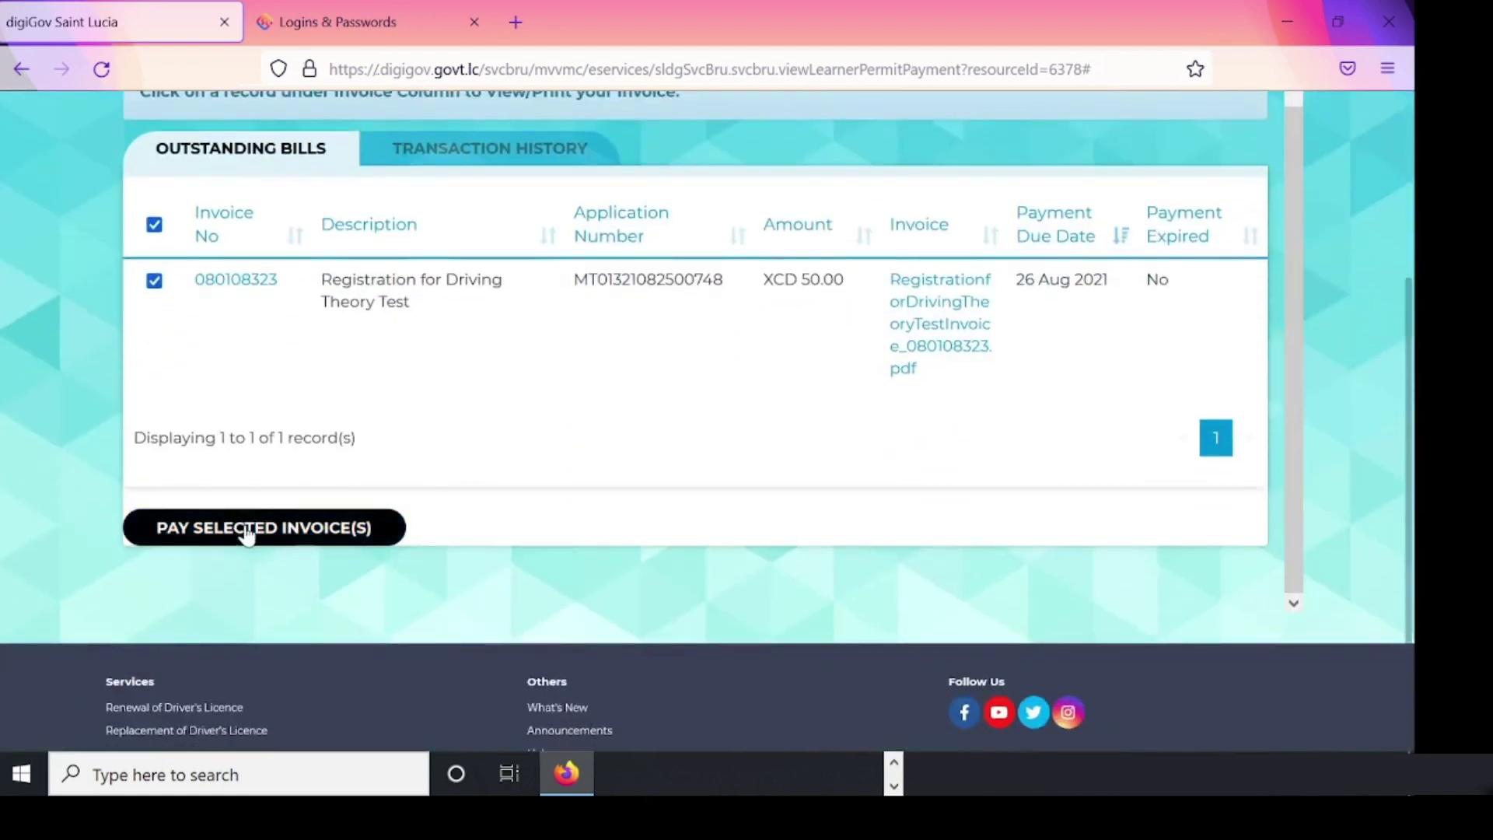
- Pay the $50 invoice by card with a November expiry, then open the receipt PDF
click(247, 528)
click(791, 469)
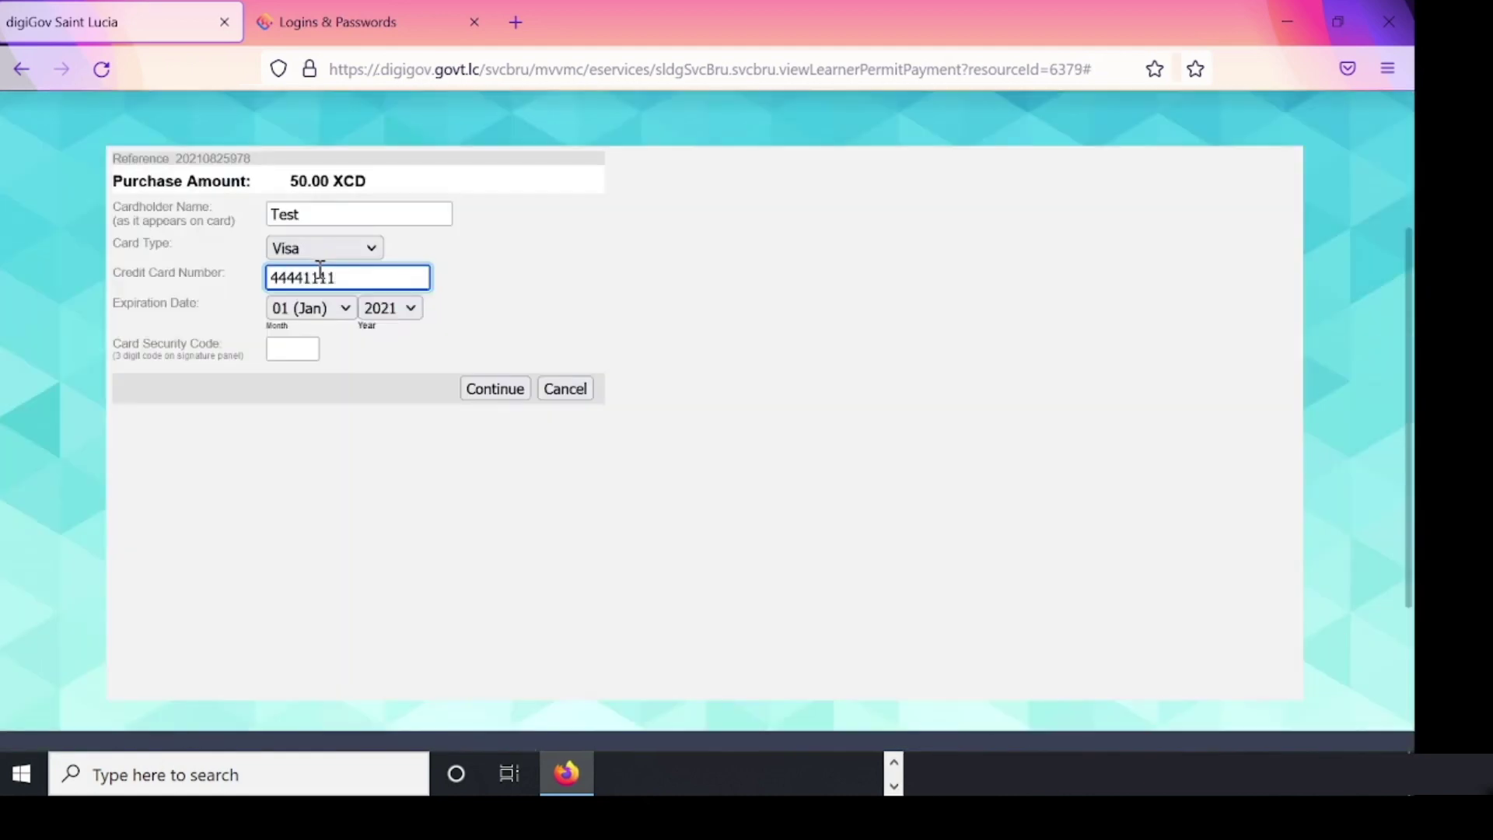
text(22223333)
click(310, 308)
click(303, 619)
click(291, 348)
text(123)
click(495, 388)
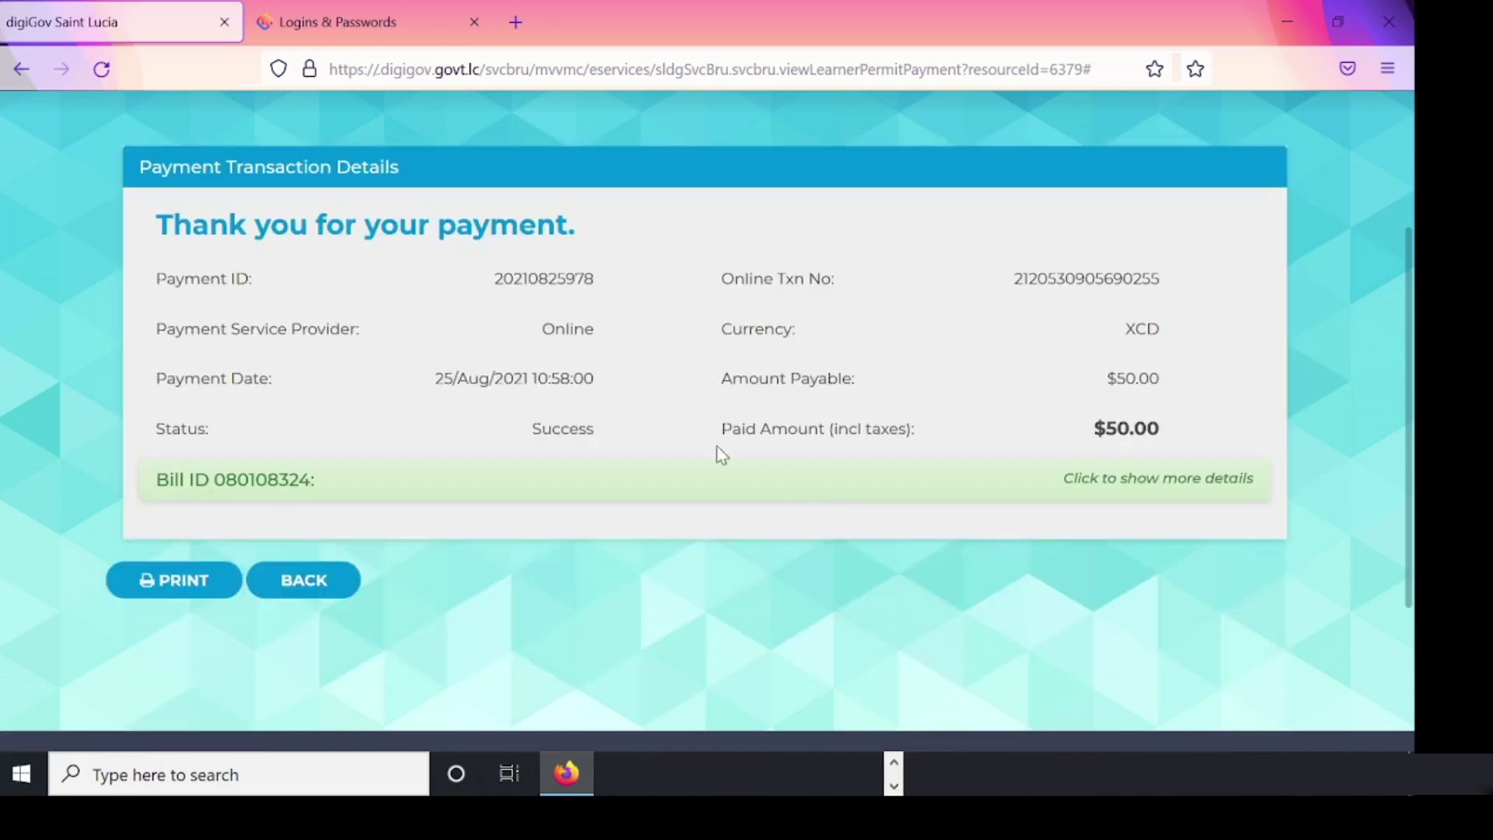
click(173, 580)
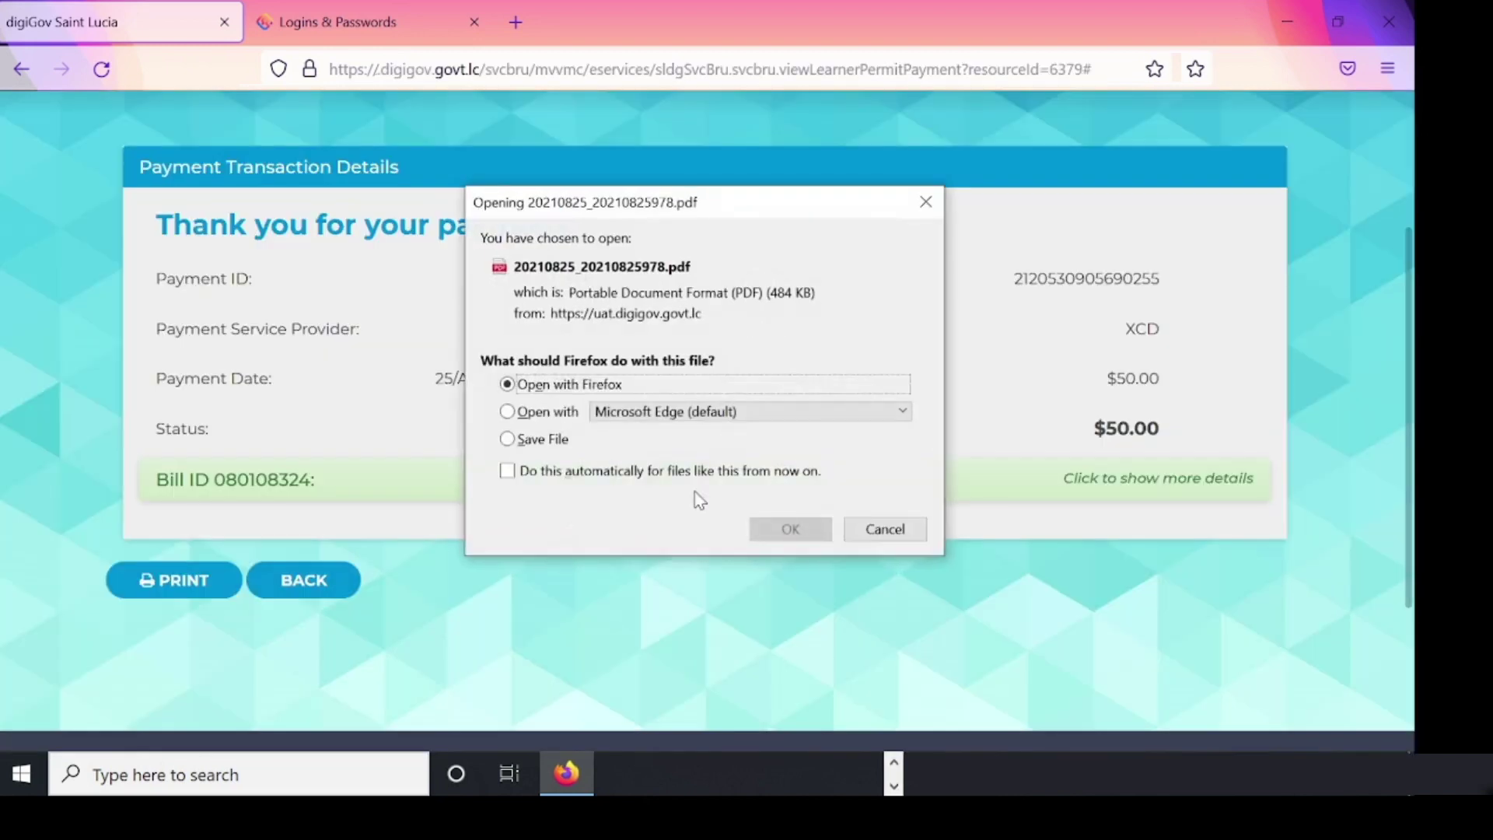
click(790, 528)
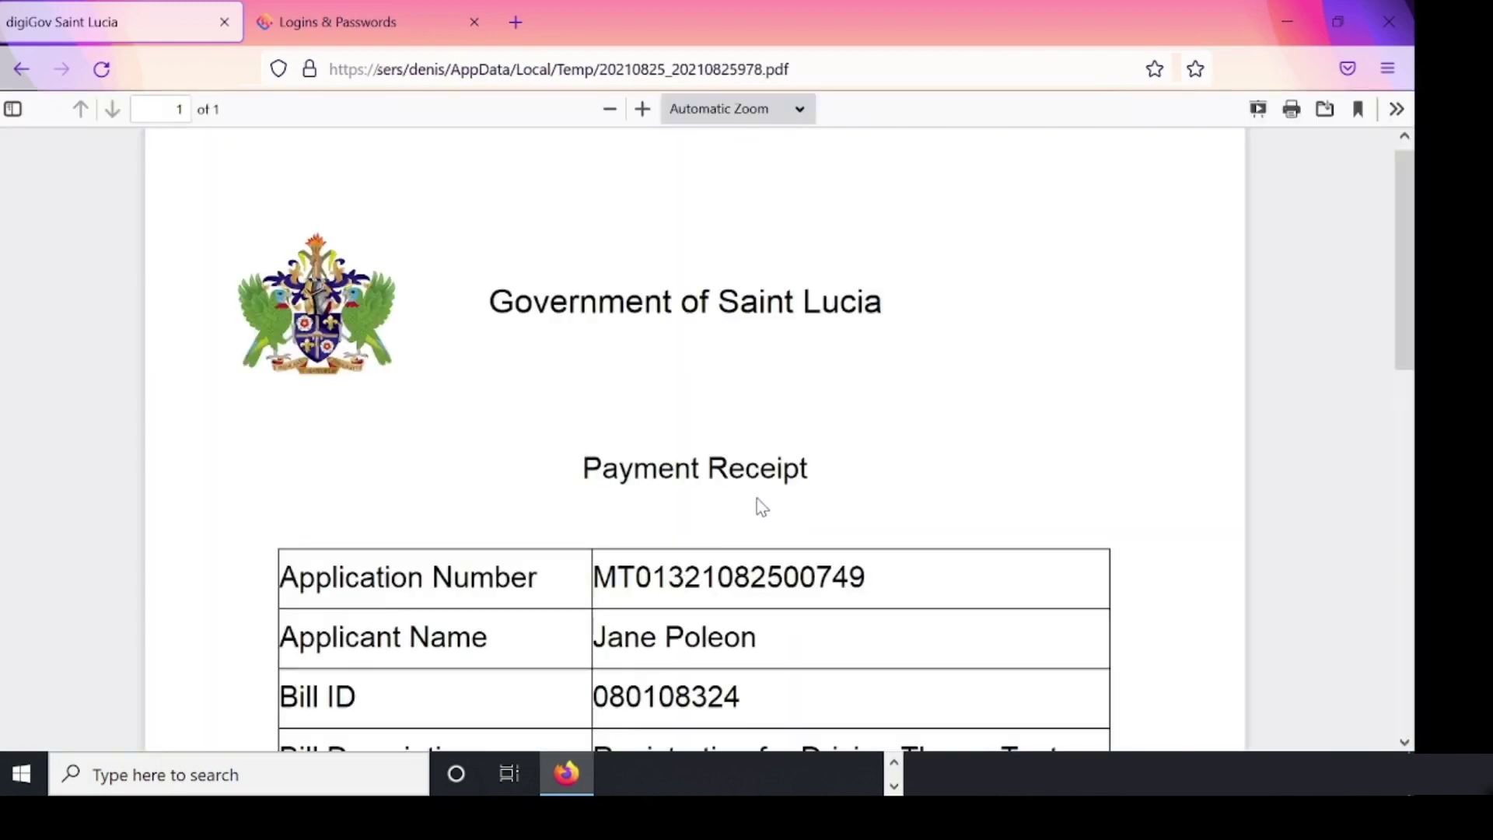
scroll(773, 490, down, 3)
scroll(793, 488, down, 2)
scroll(812, 484, down, 1)
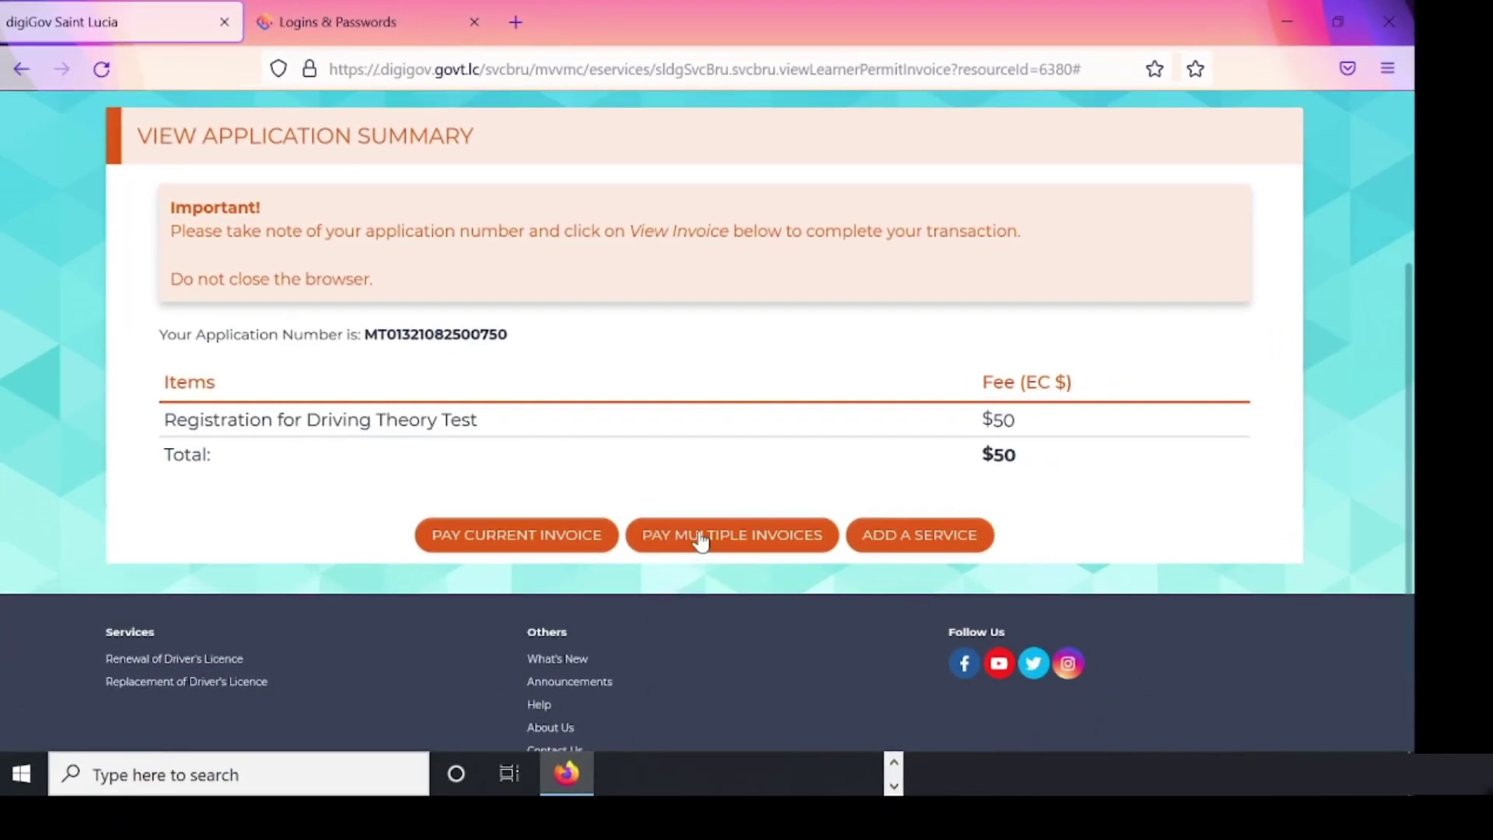
click(703, 537)
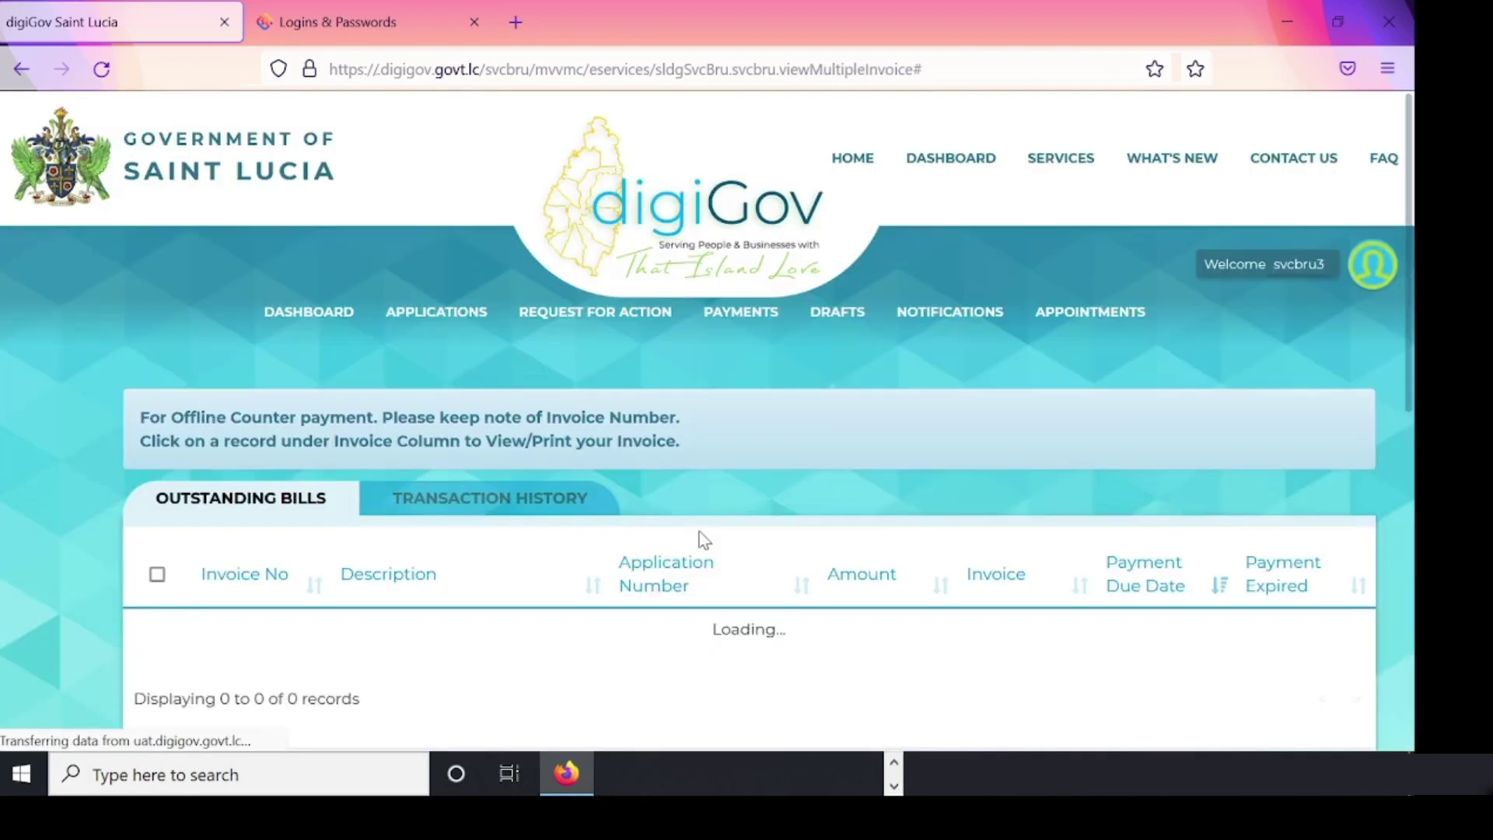
scroll(703, 537, down, 3)
scroll(689, 534, down, 2)
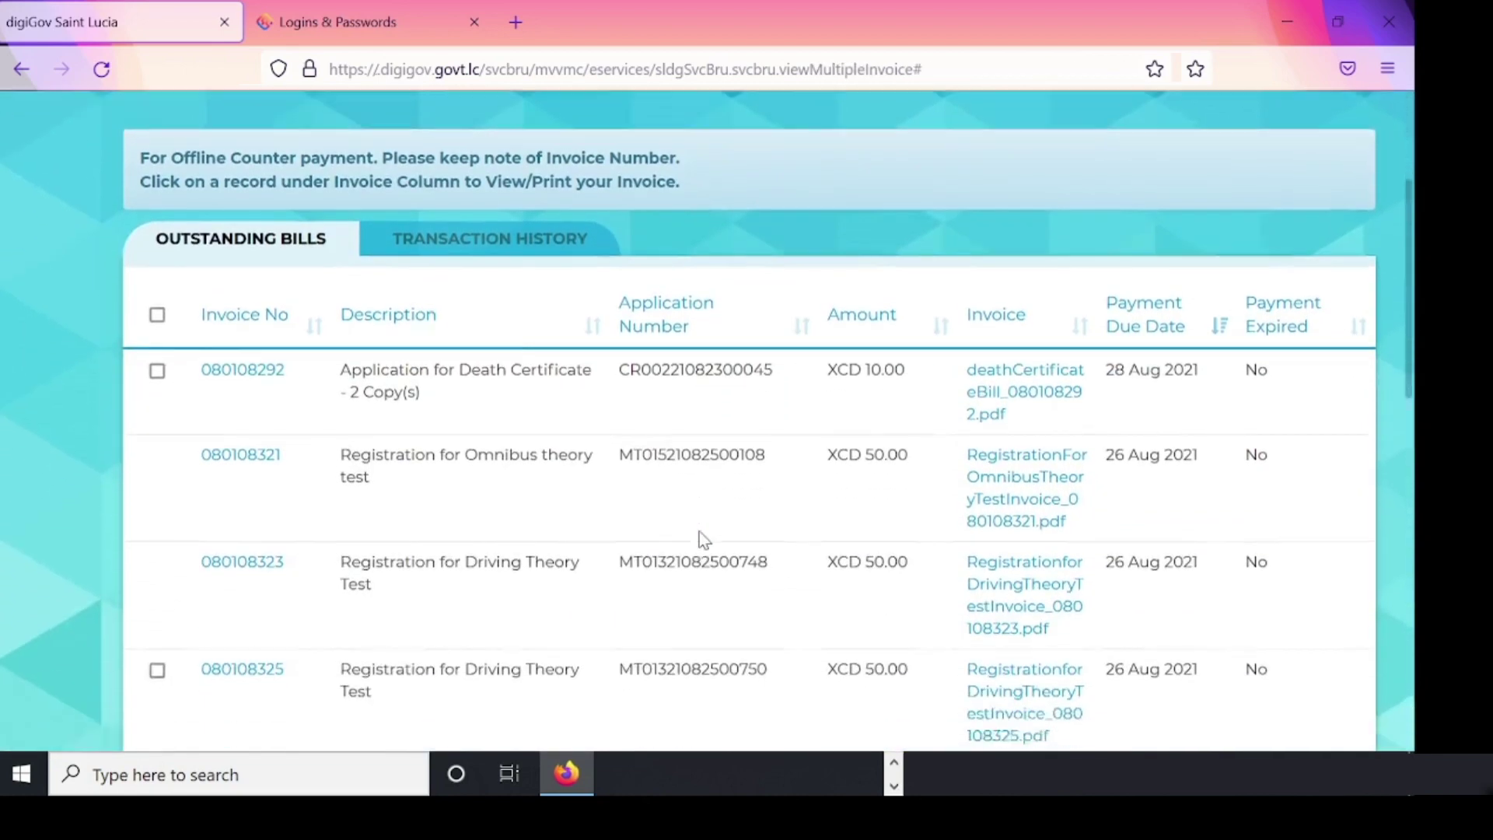
scroll(681, 531, down, 1)
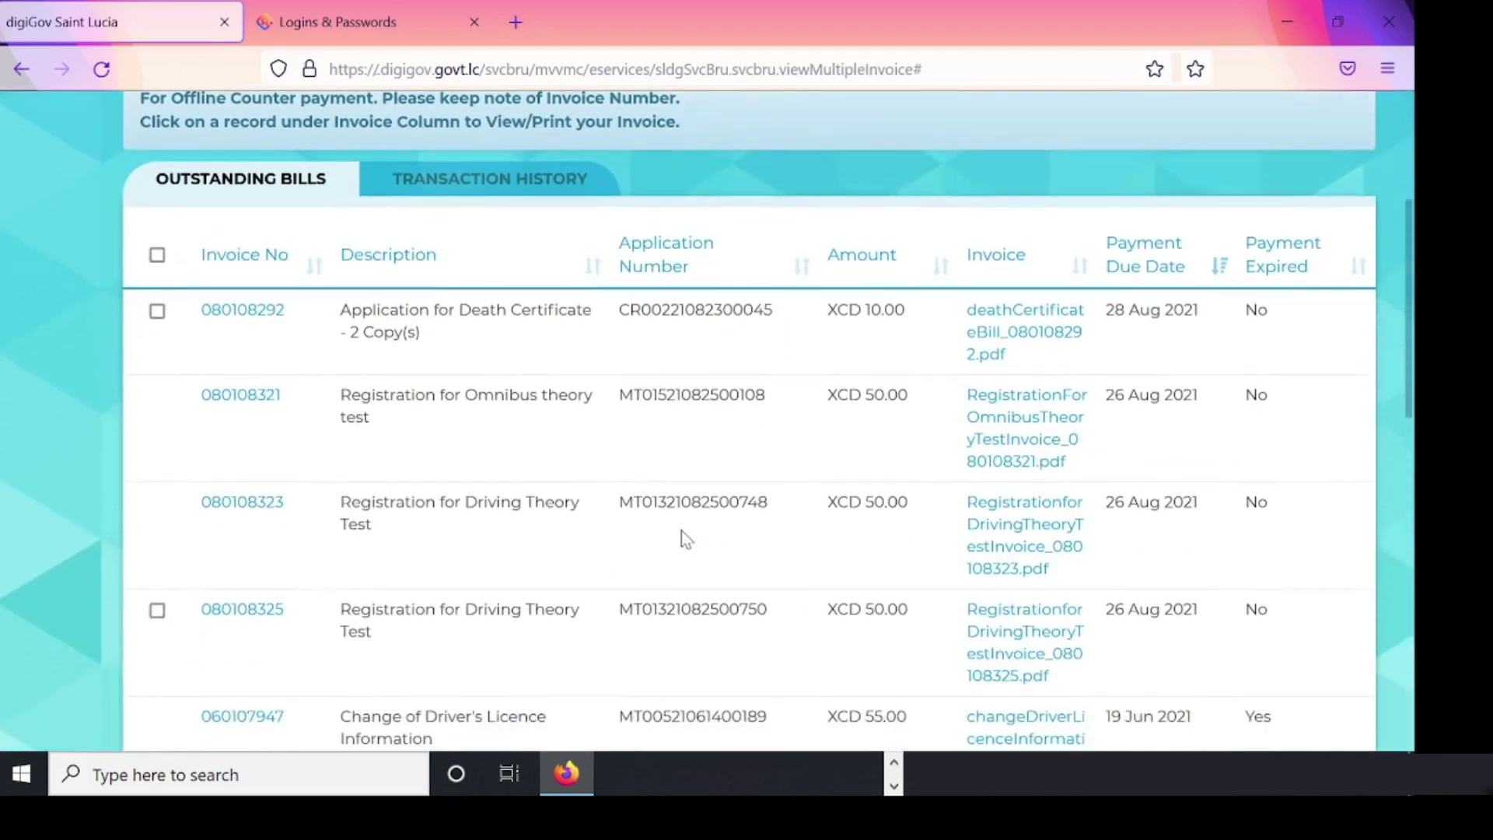
click(157, 311)
scroll(166, 556, down, 2)
scroll(166, 553, down, 2)
scroll(166, 554, down, 2)
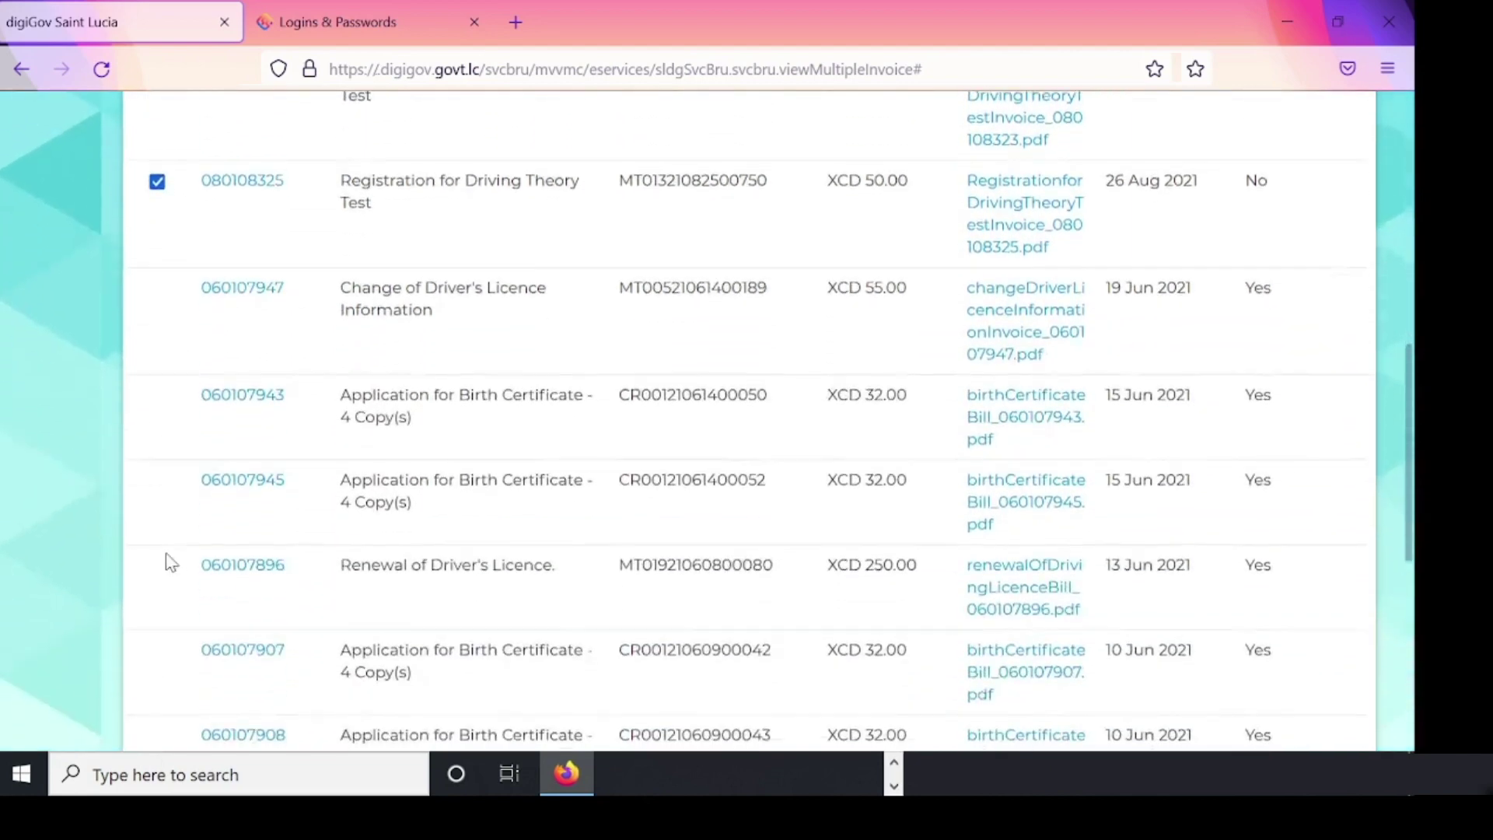
scroll(167, 563, down, 3)
scroll(166, 562, down, 3)
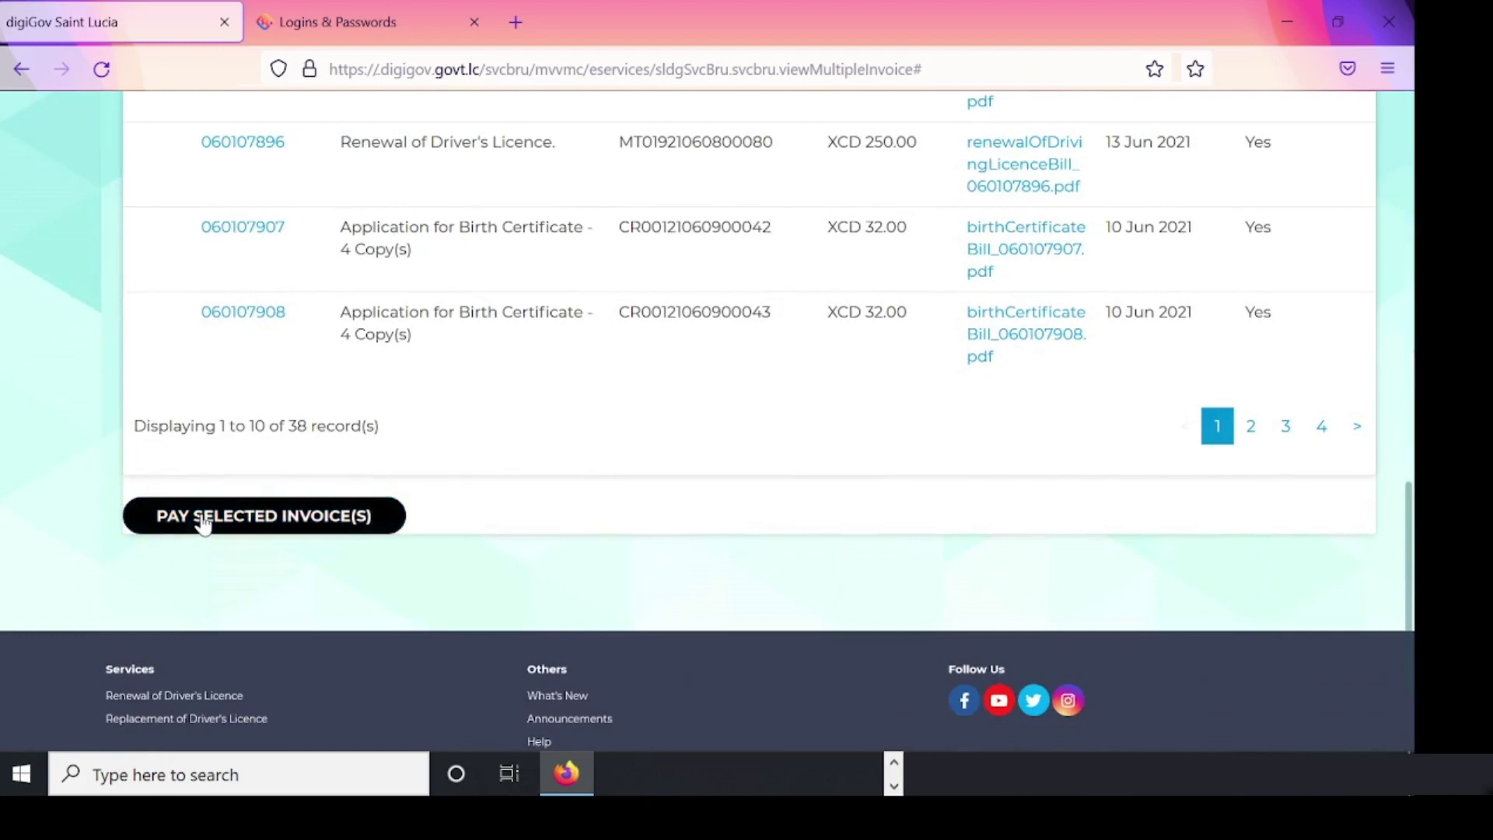
click(205, 521)
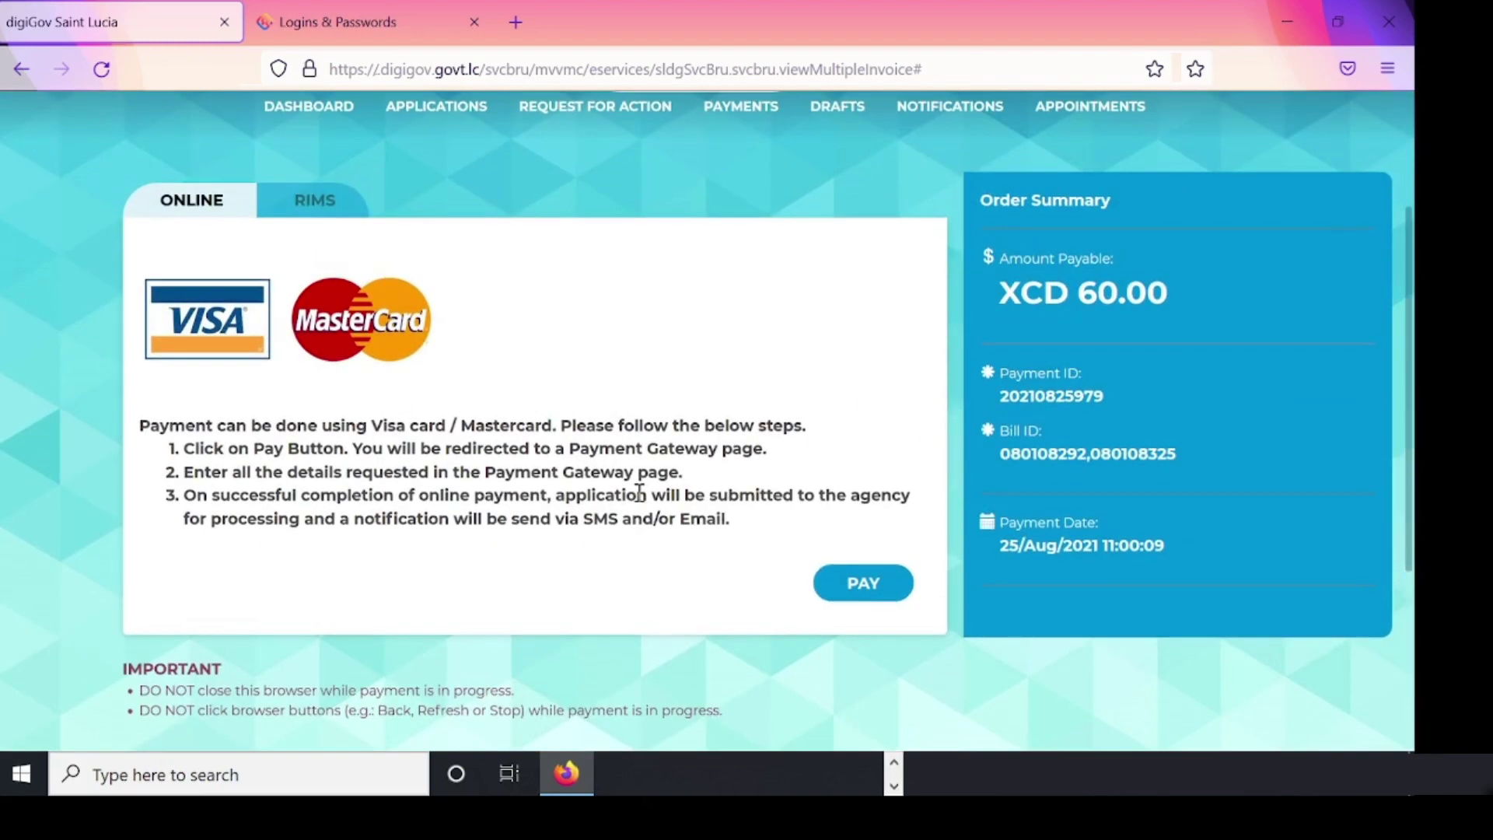
click(863, 583)
click(327, 238)
text(Test)
click(331, 306)
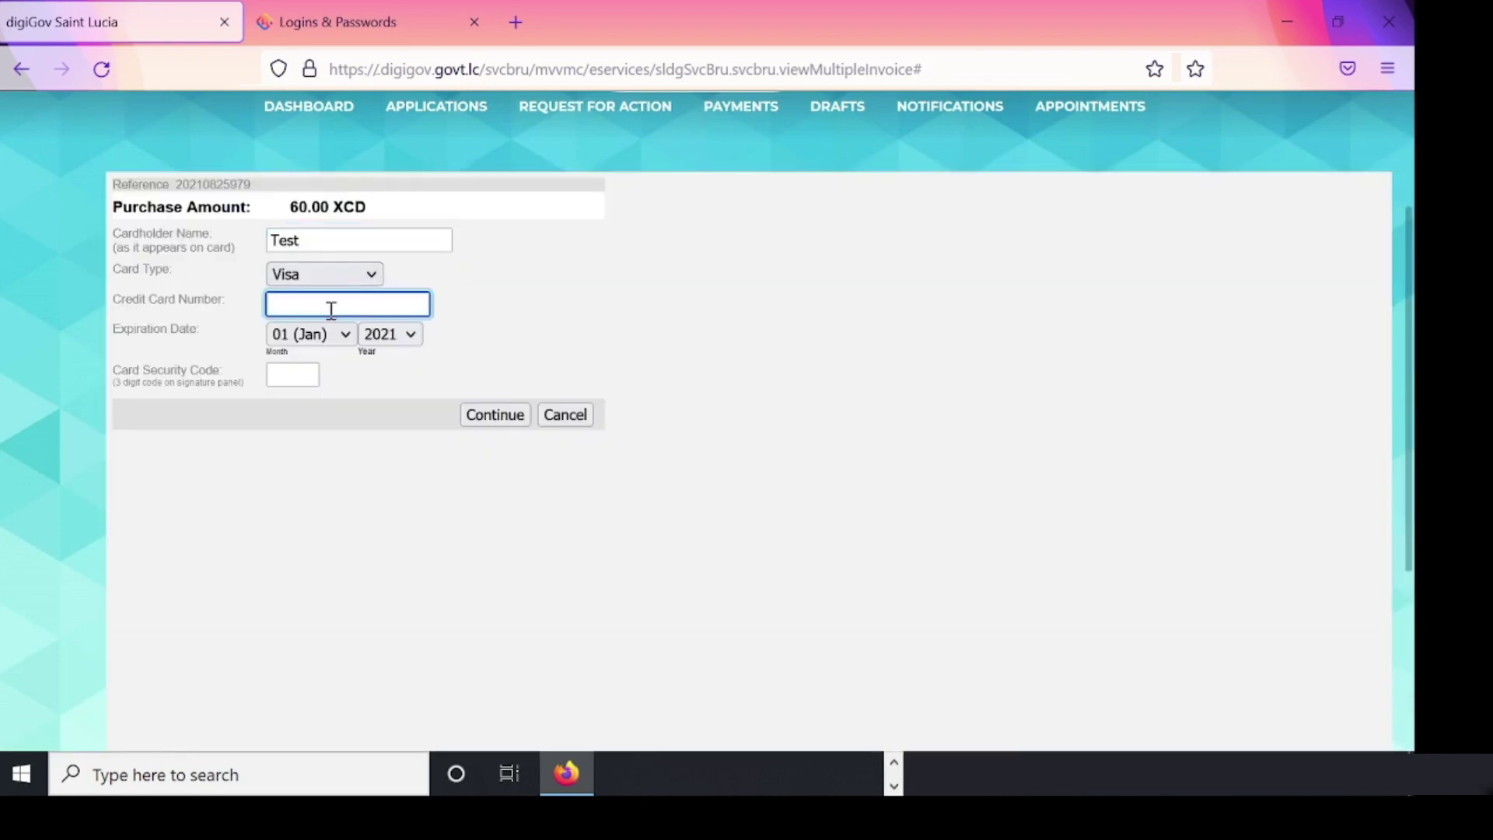
text(44)
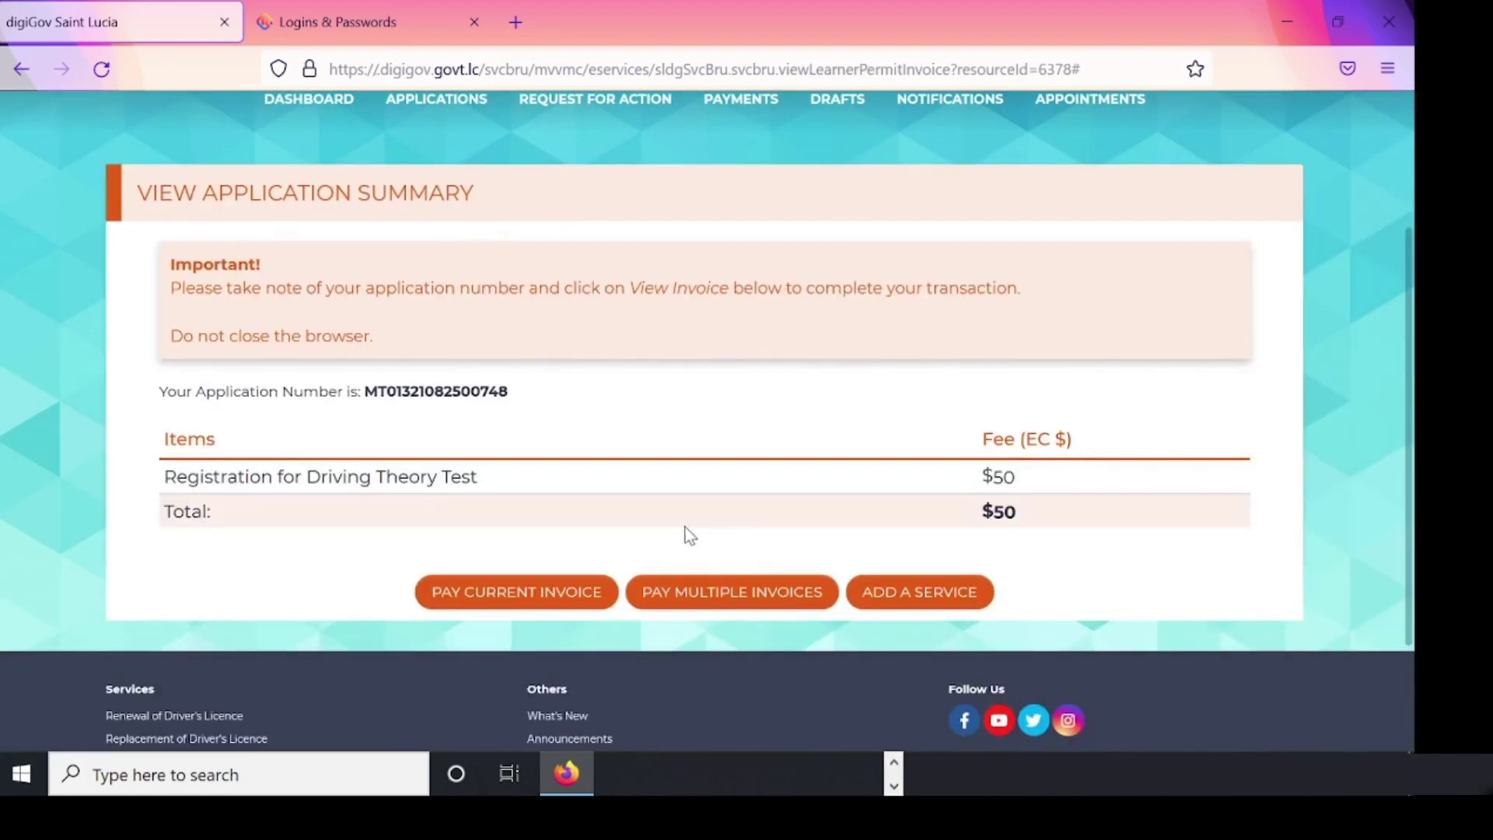
click(548, 596)
scroll(538, 589, down, 1)
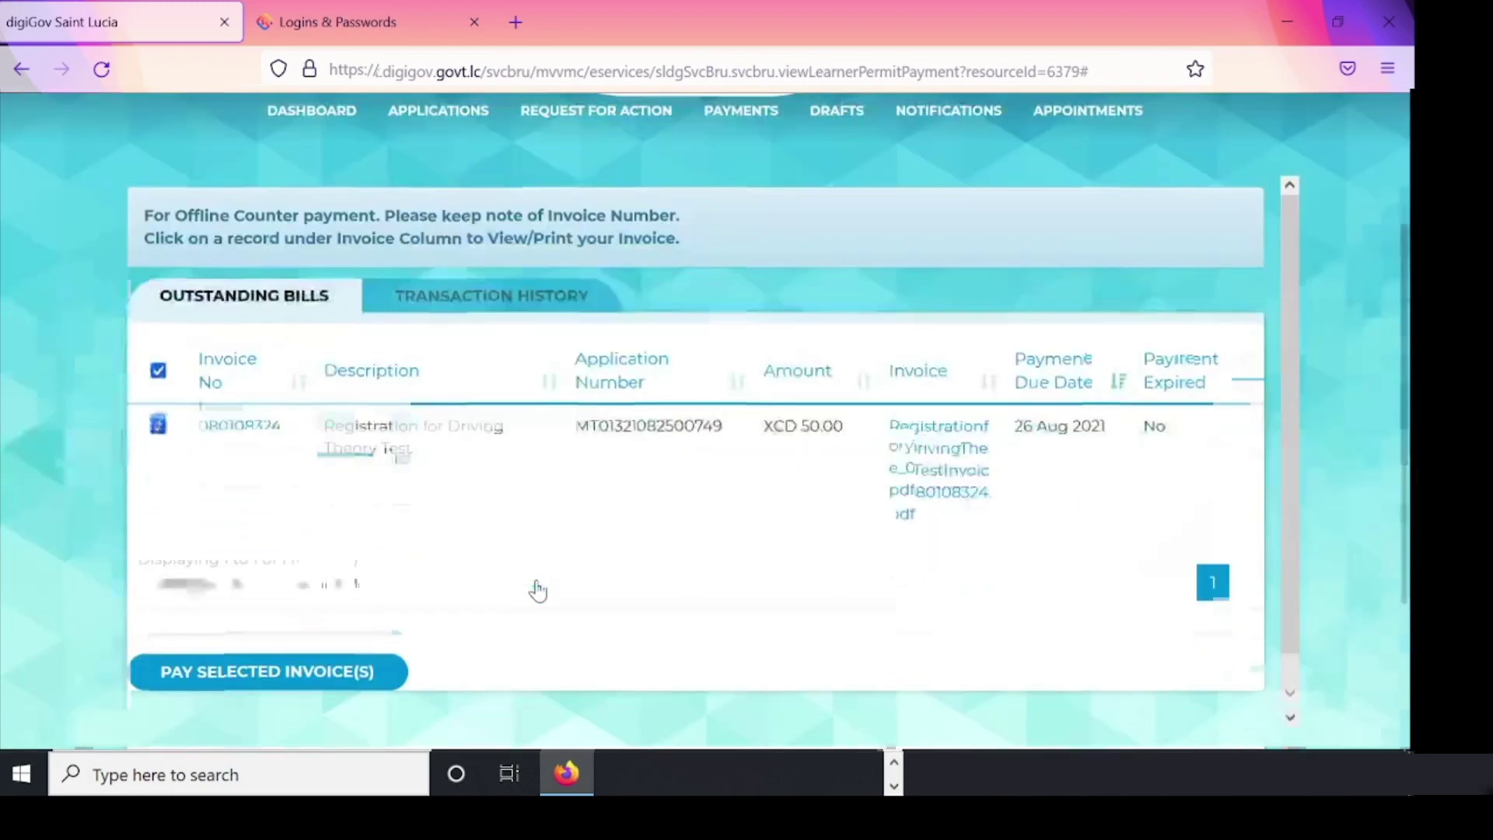
scroll(538, 589, down, 1)
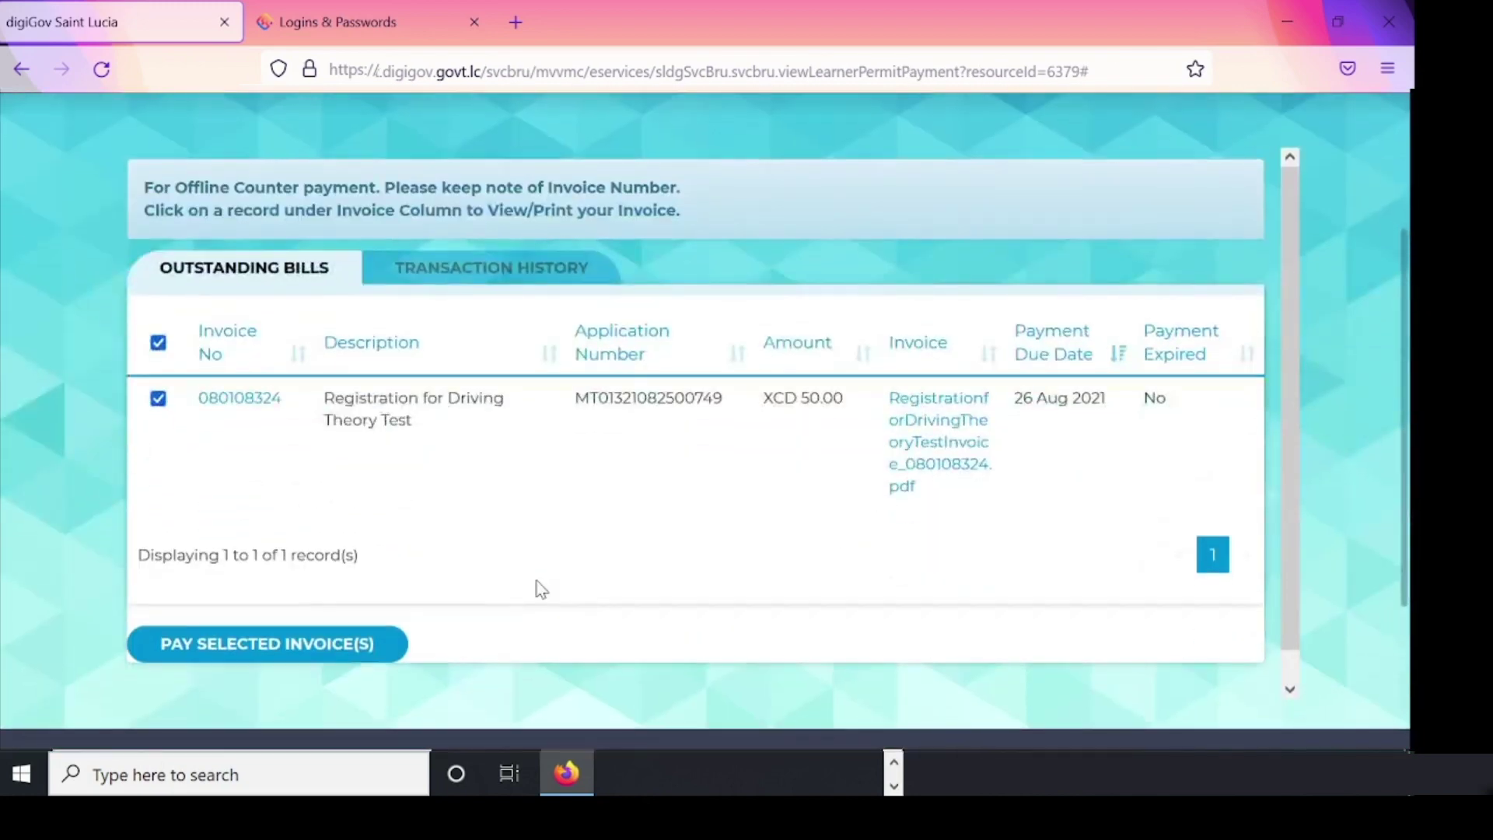
click(938, 409)
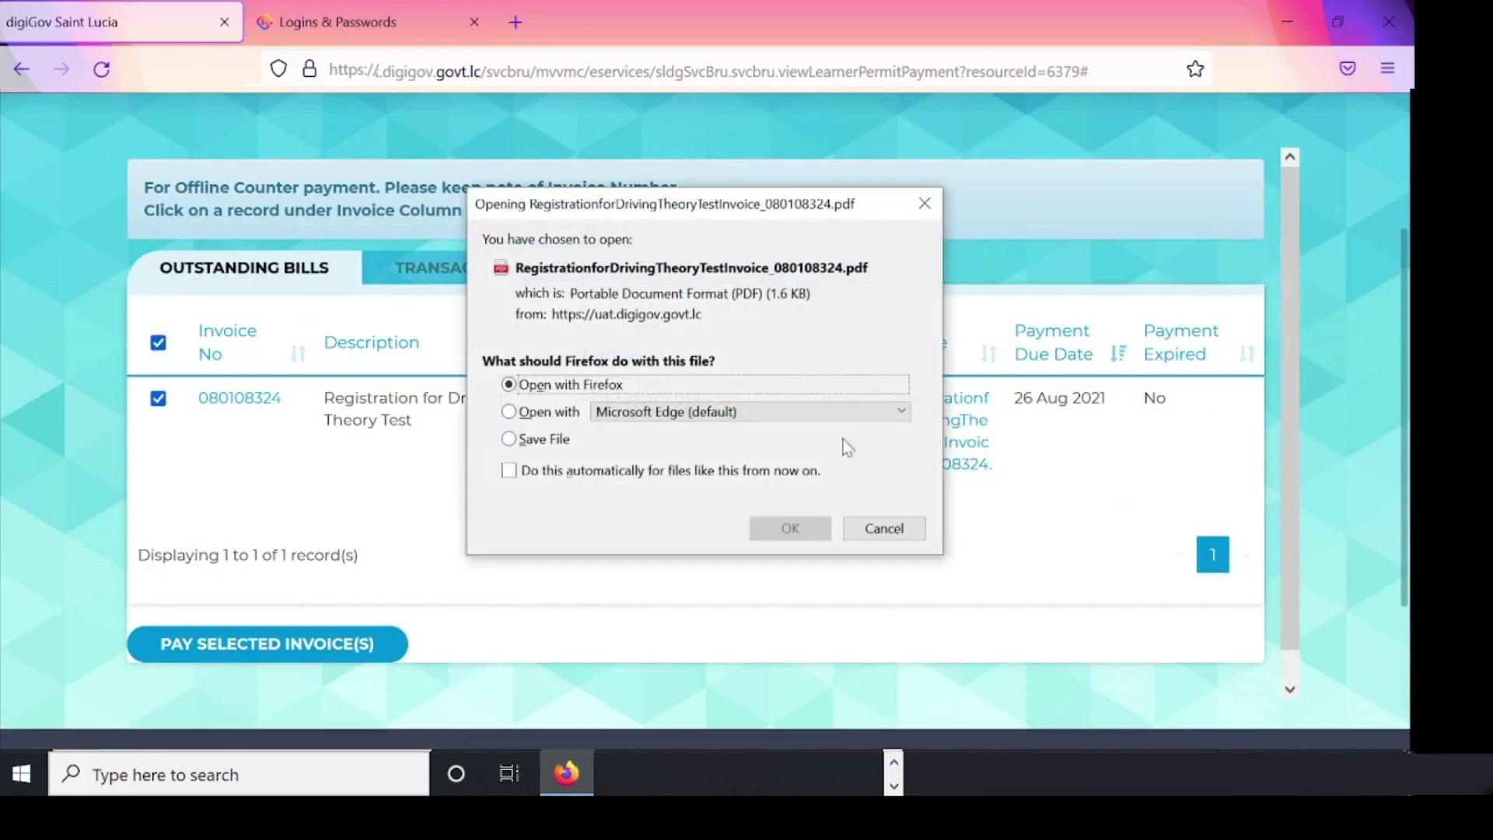
click(783, 528)
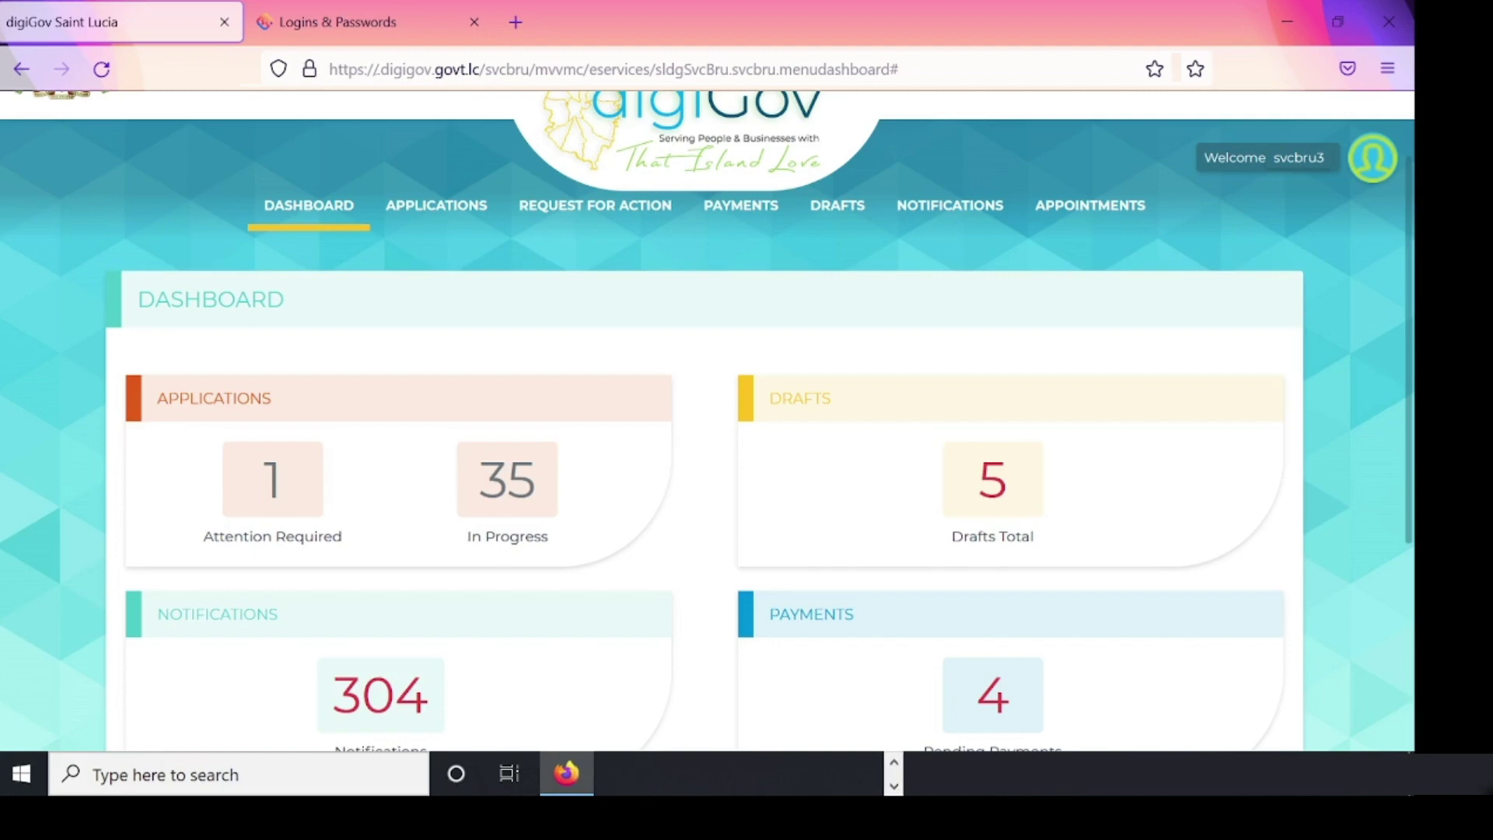
- Go to the submitted Applications list and show the APPROVED tab
click(437, 205)
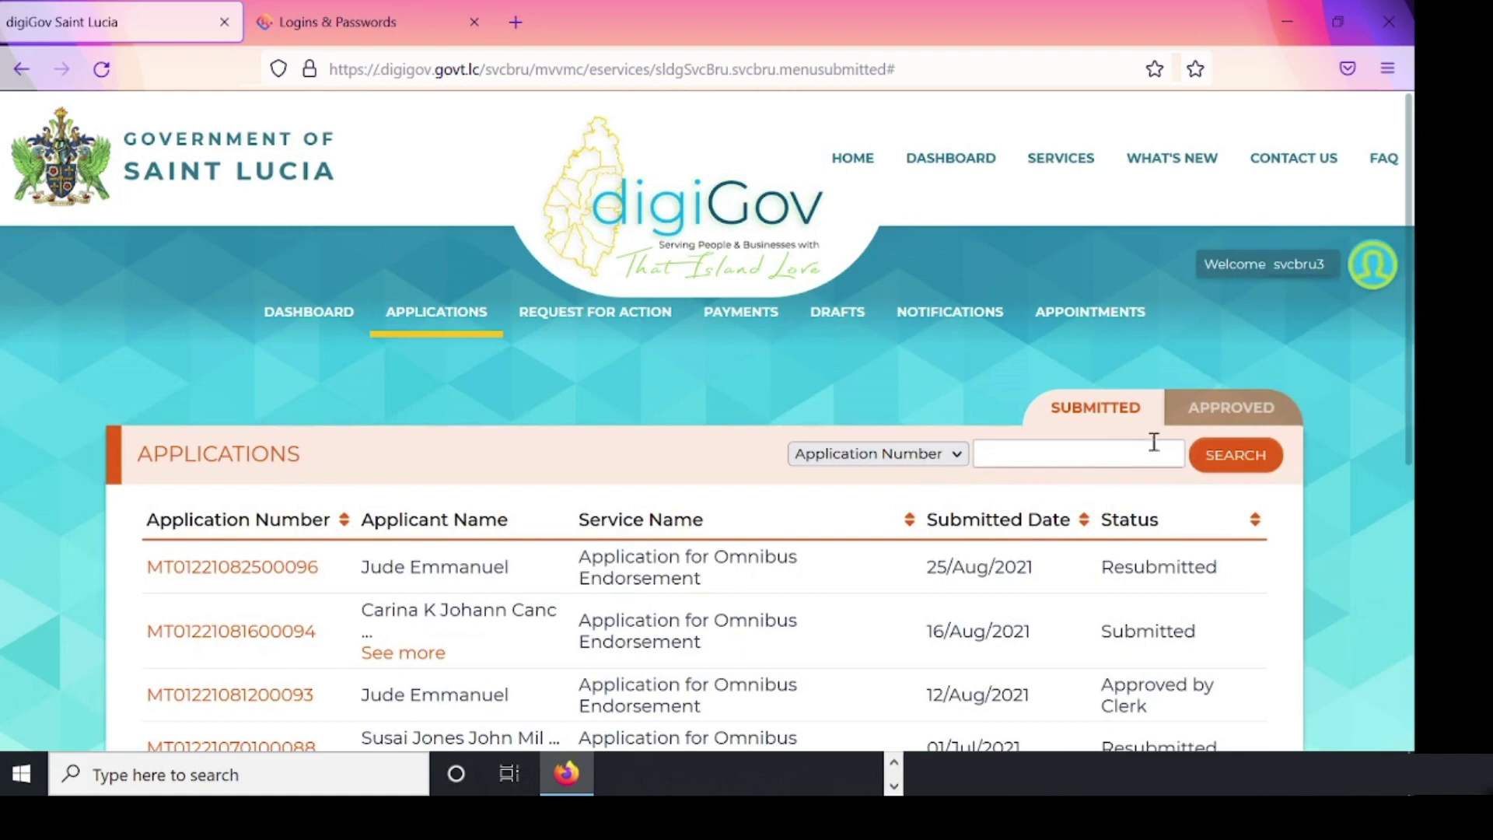
click(1206, 410)
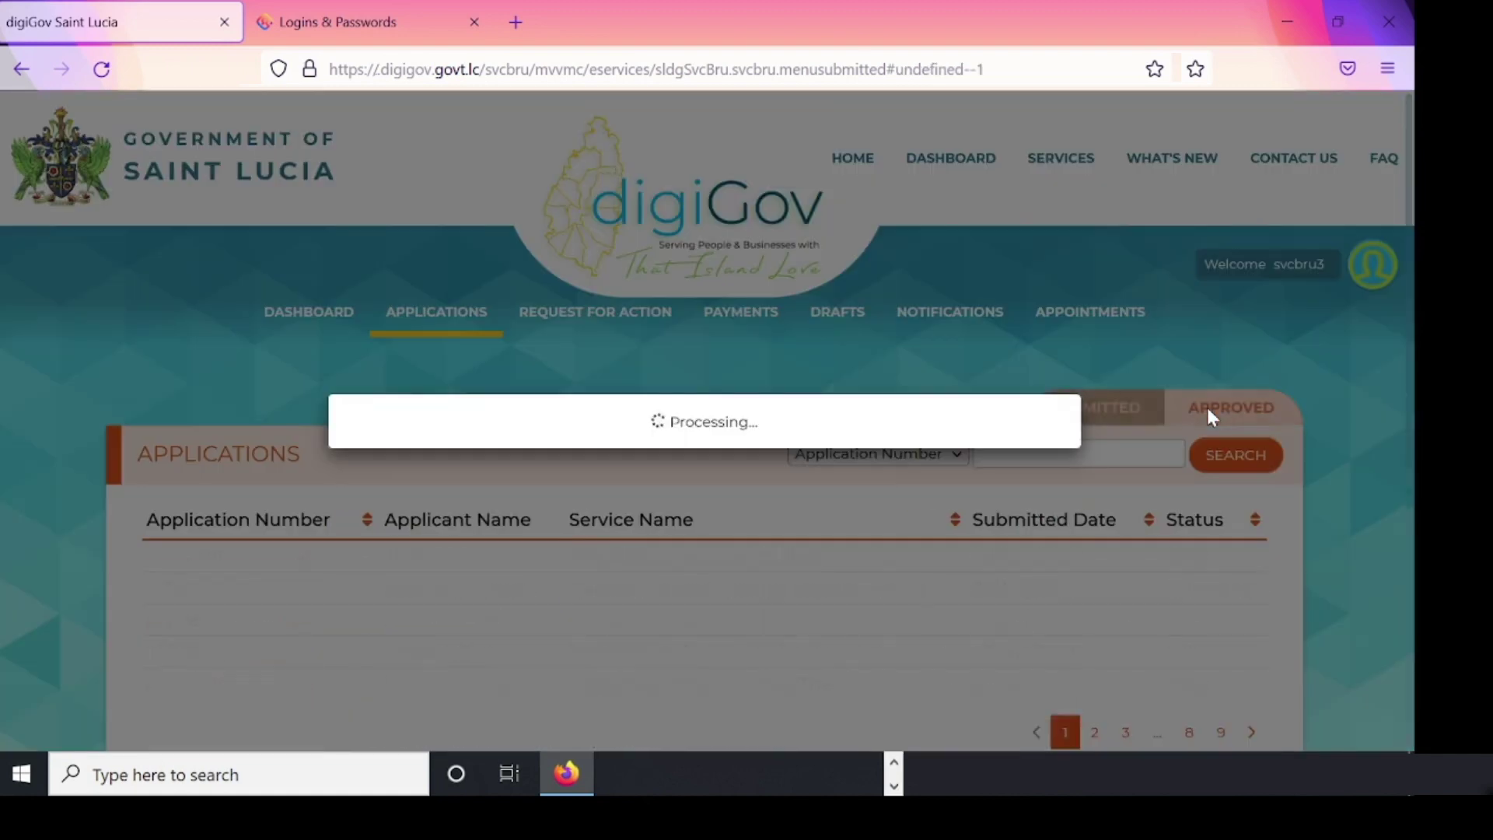